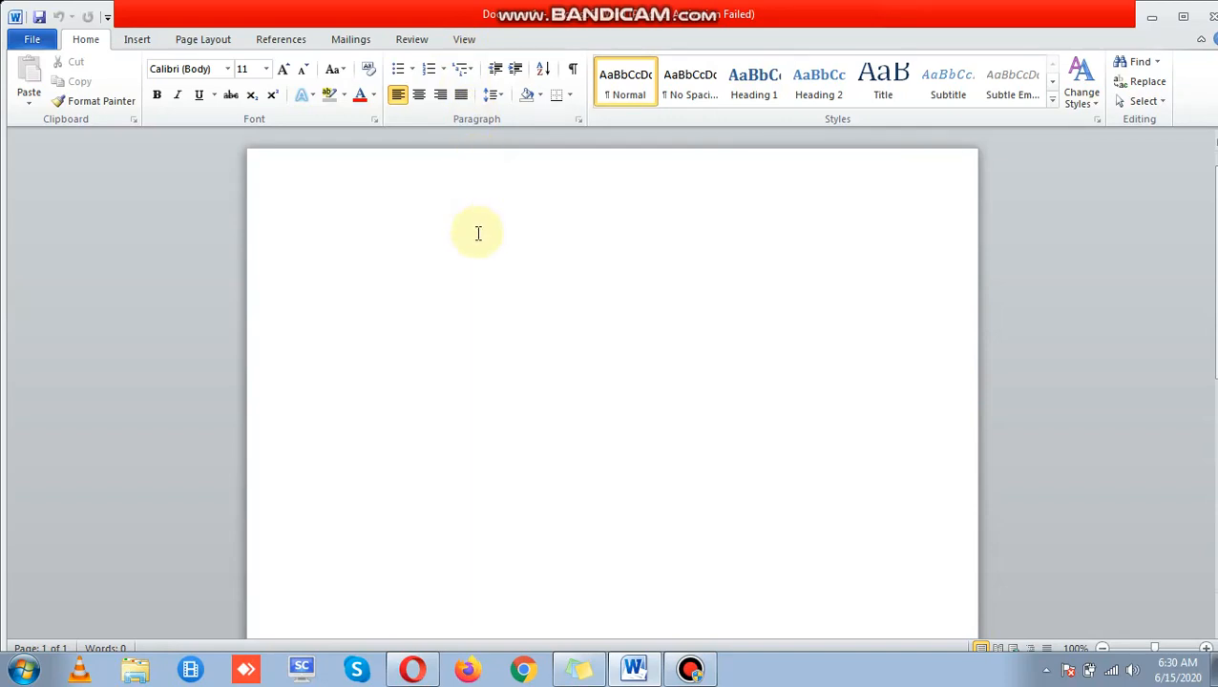
Step: Switch the ribbon of the blank document to the Review tab
click(412, 40)
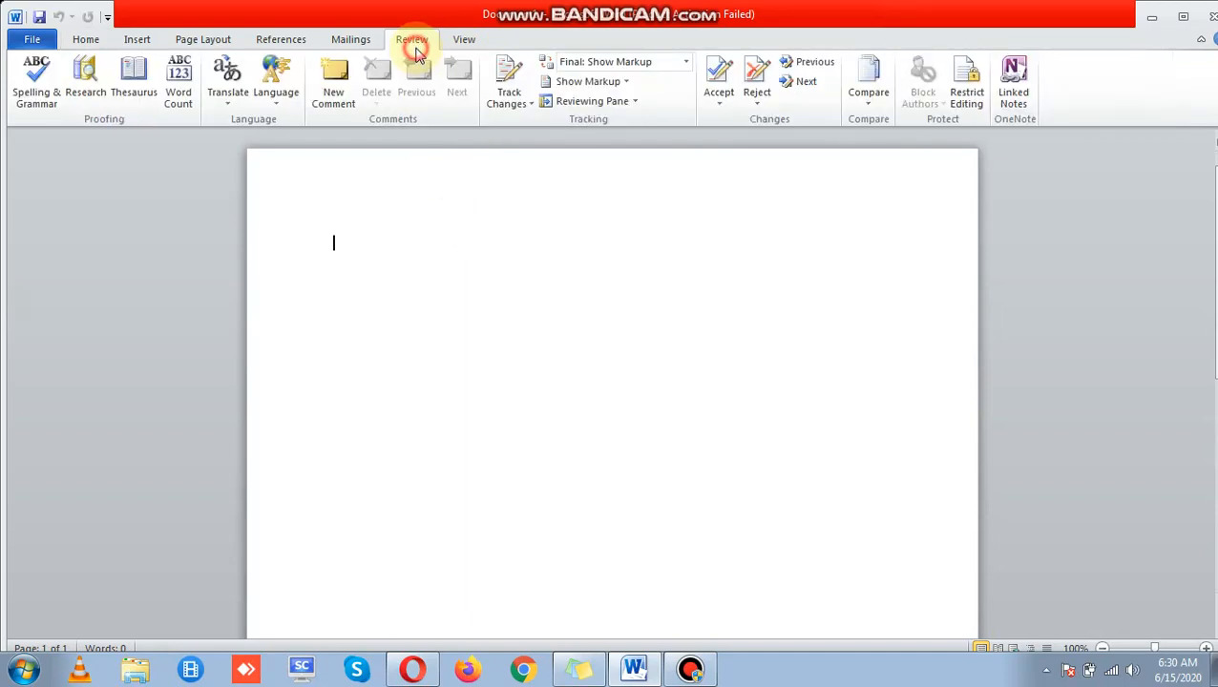
click(463, 41)
click(411, 43)
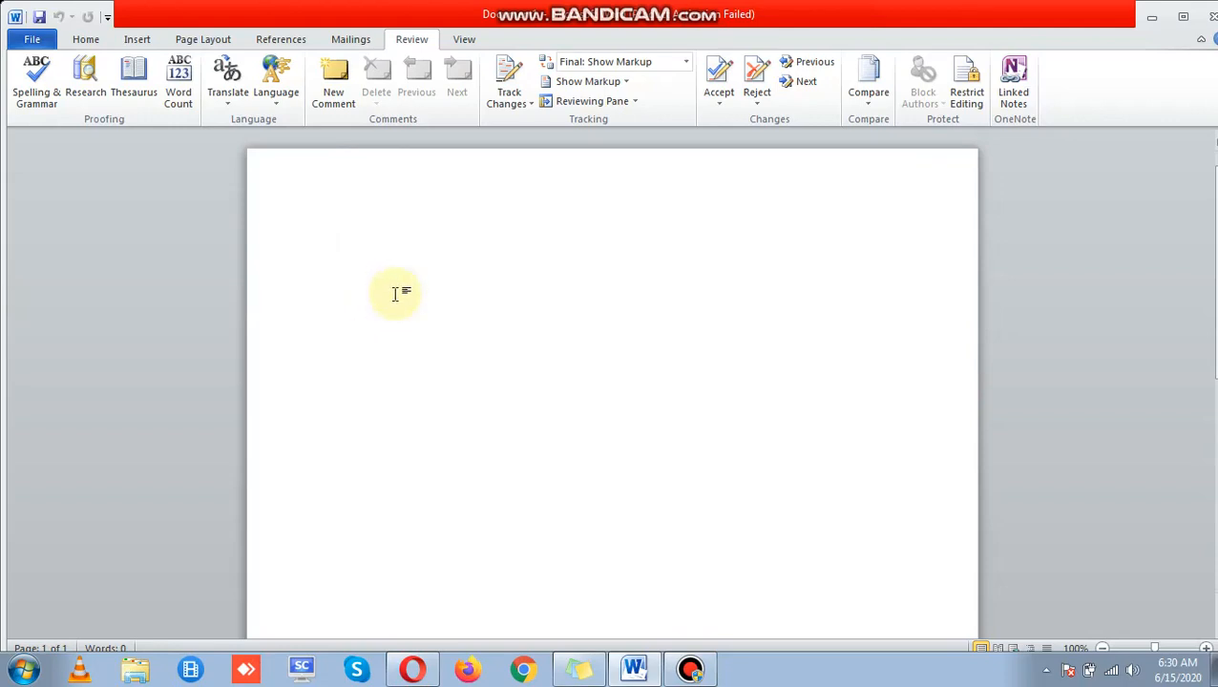
Step: Generate three sample paragraphs with =rand() and add an empty line after the last one
text(=ran)
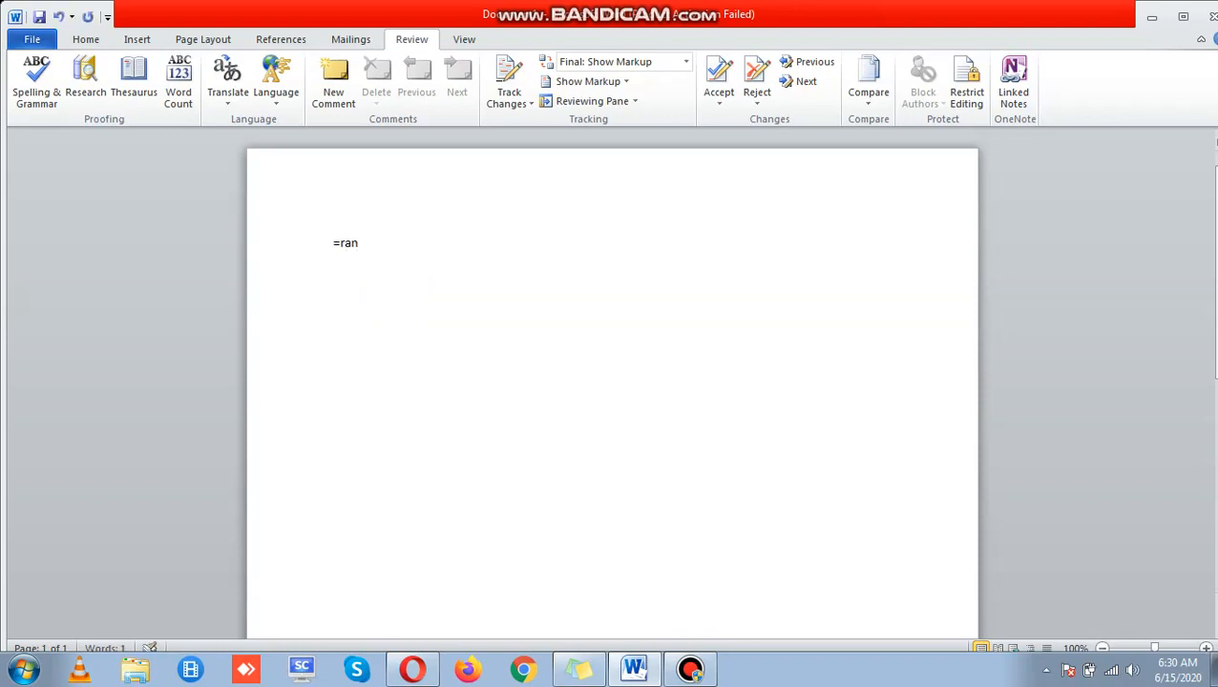
text(d())
key(Return)
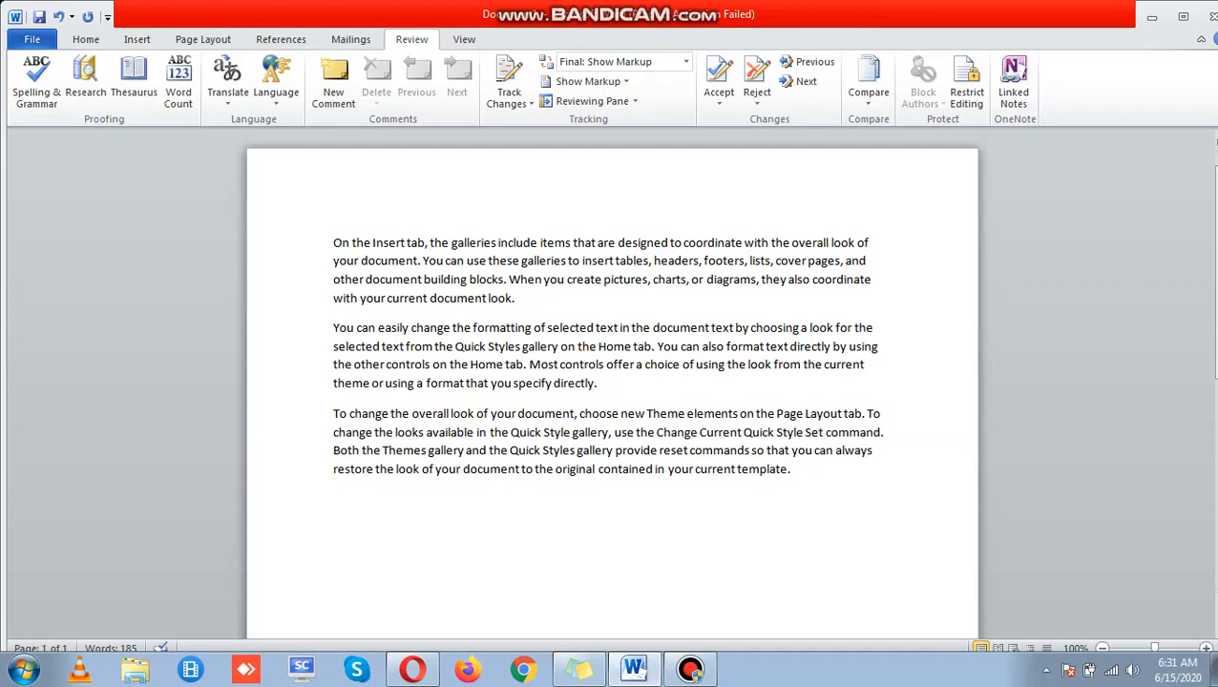
key(Up)
key(Up)
key(Up)
key(Up)
key(Up)
key(Up)
key(Up)
key(Up)
key(Up)
key(Up)
key(Up)
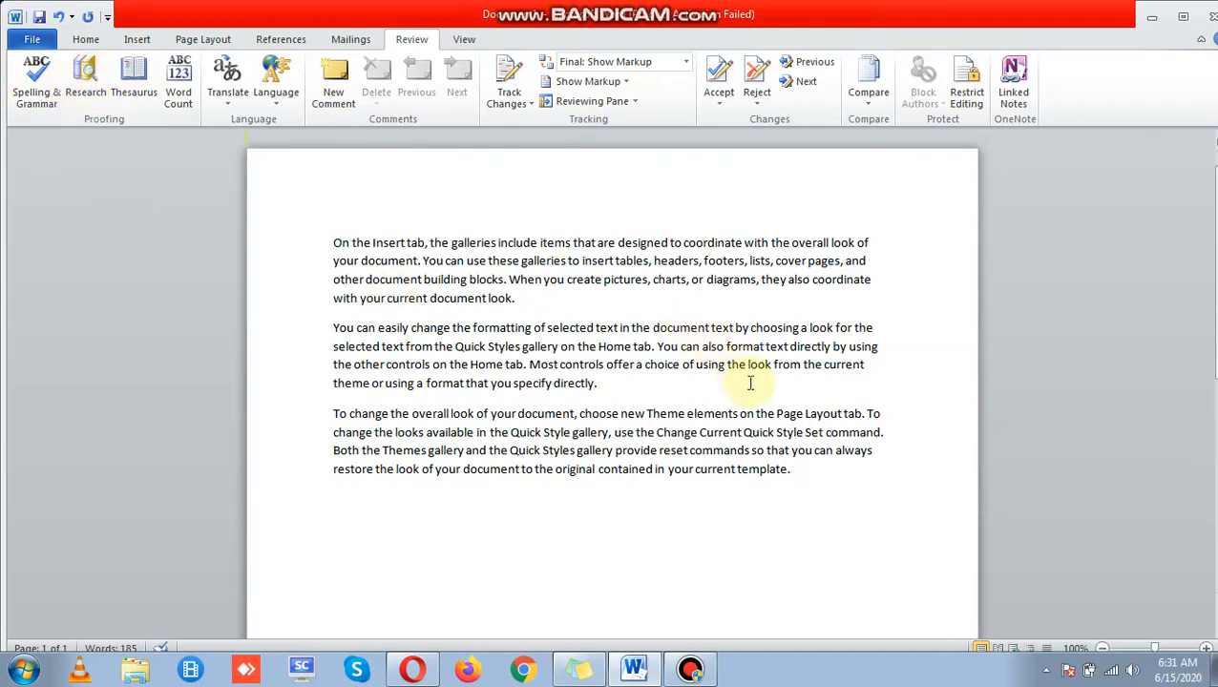
click(821, 490)
key(Return)
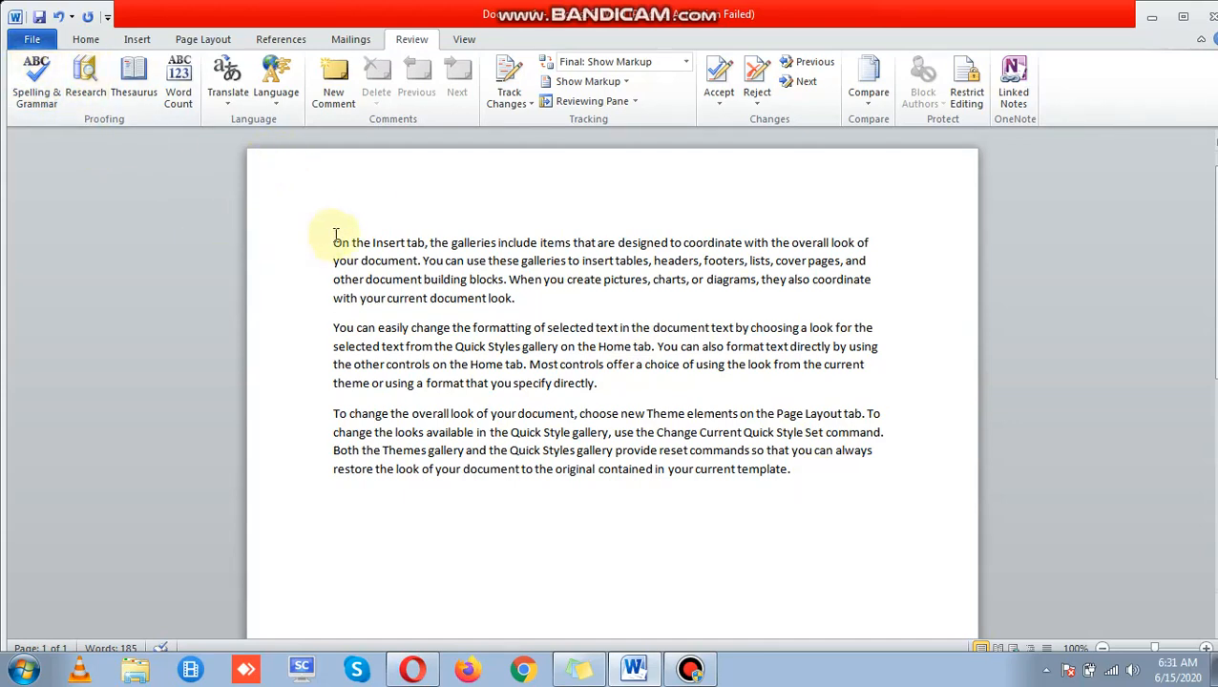
drag(330, 243, 544, 304)
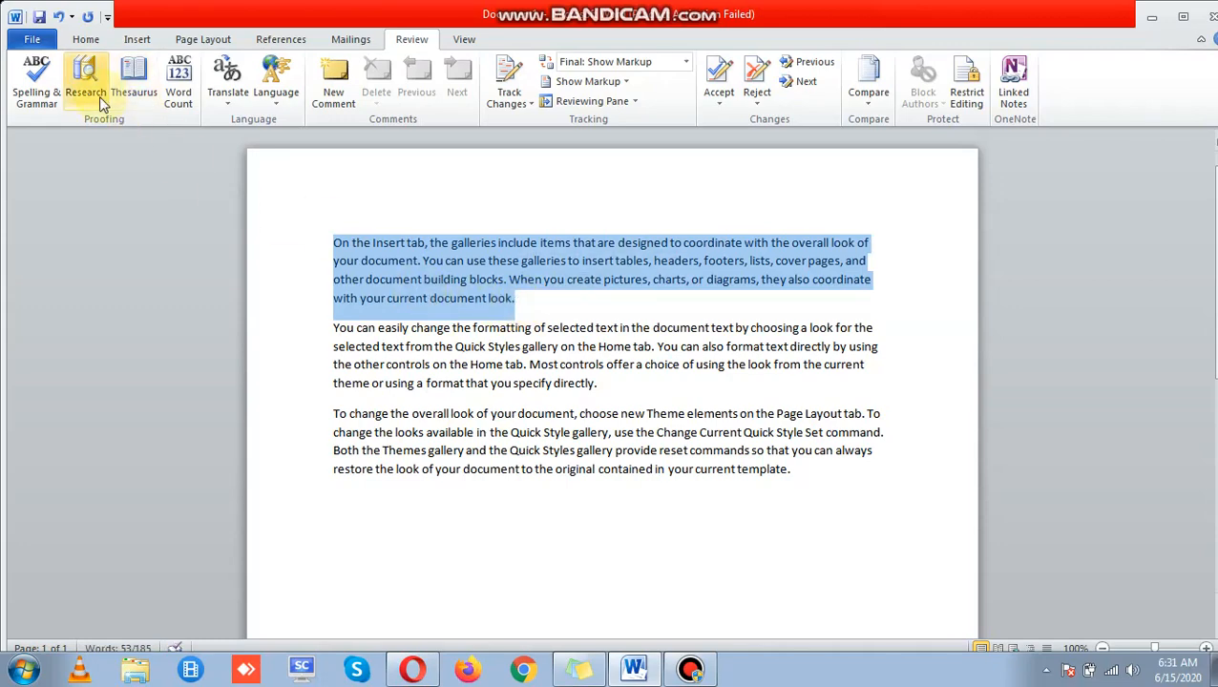
click(35, 96)
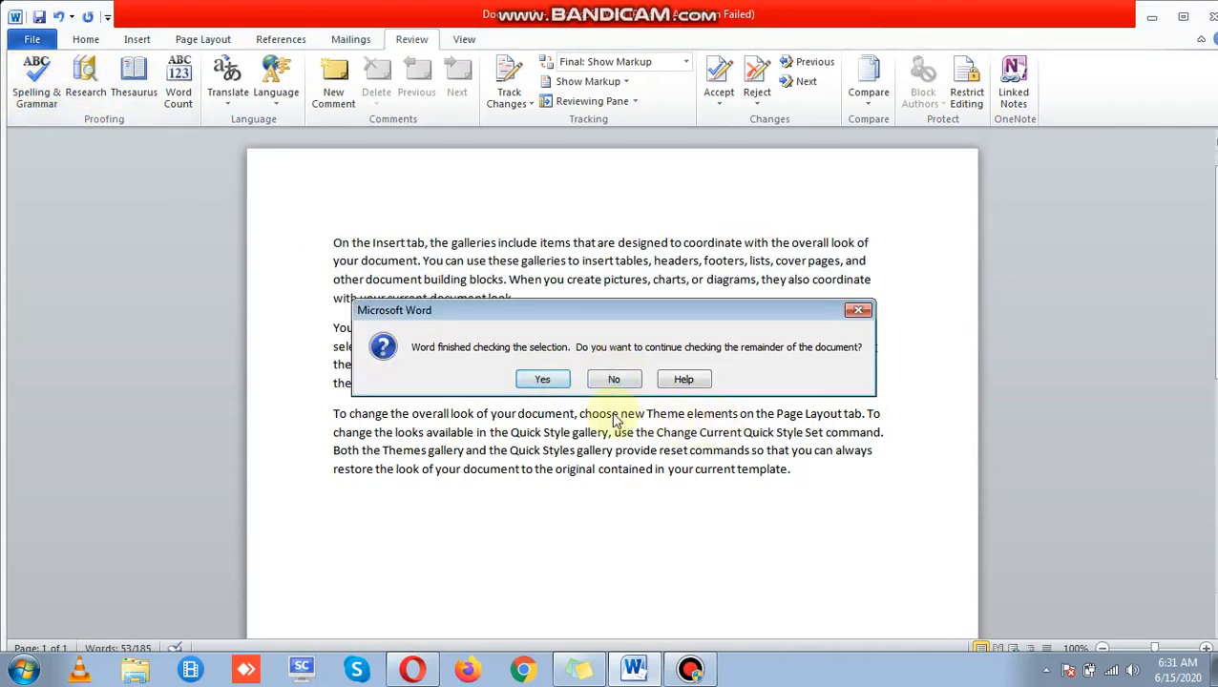
click(563, 383)
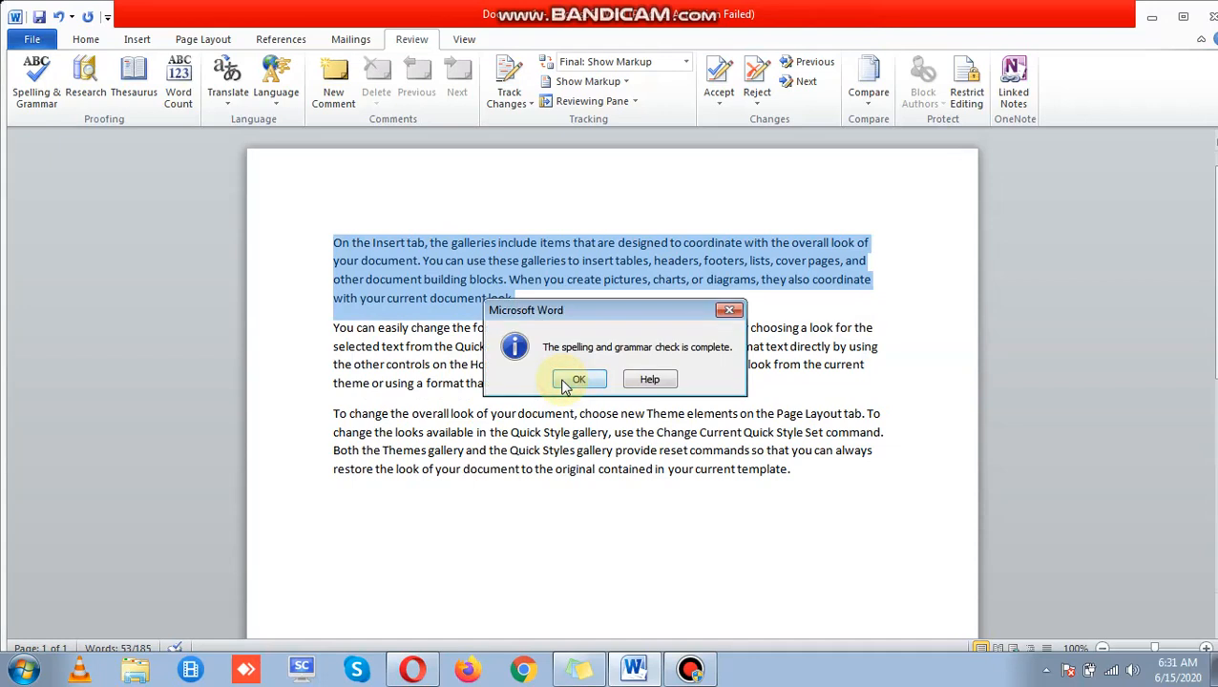
click(573, 382)
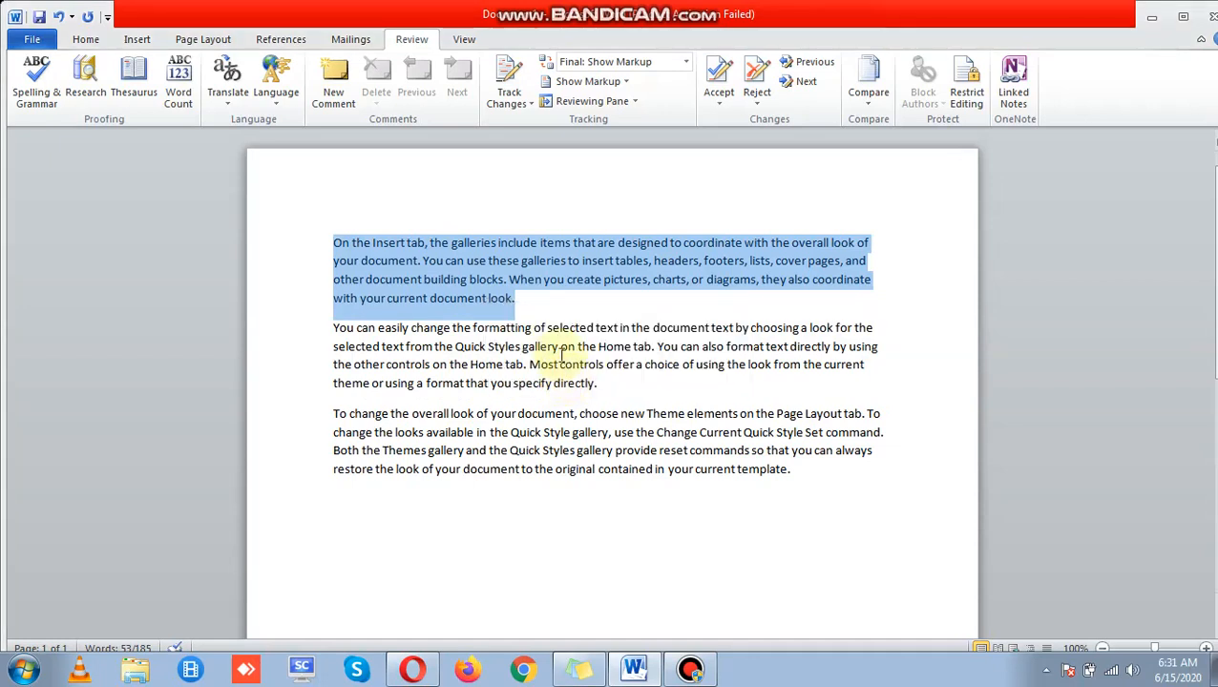
click(511, 304)
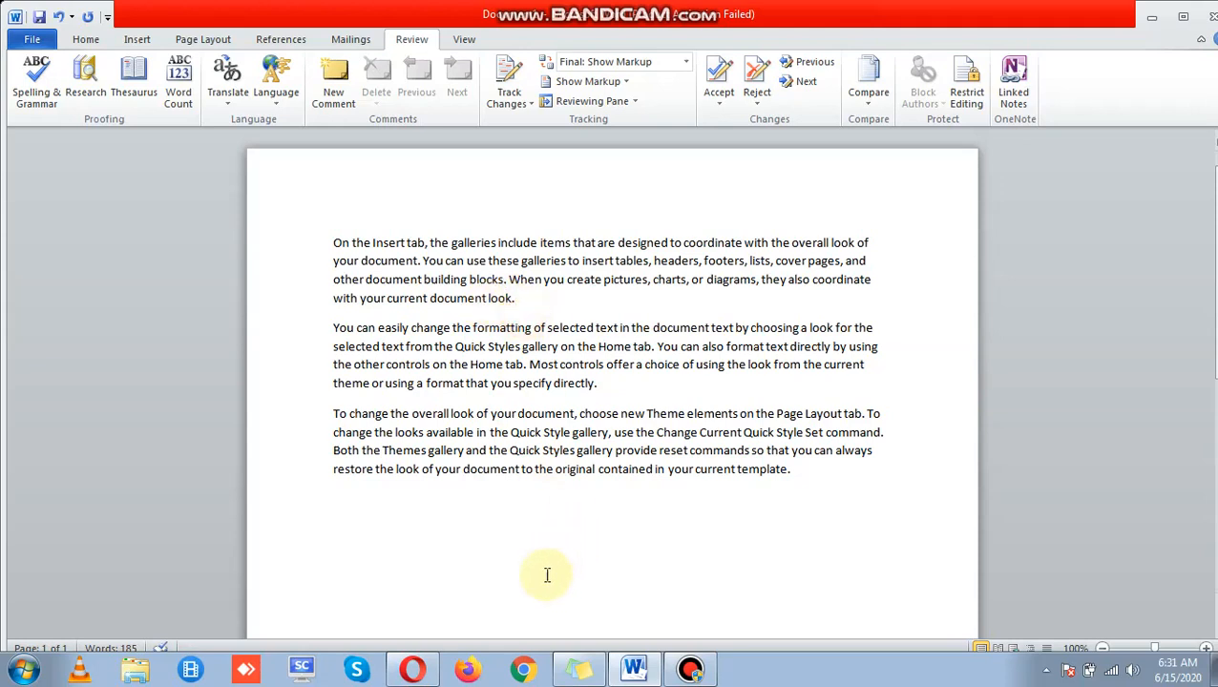
click(516, 552)
Step: Run a spelling and grammar check on the document and dismiss its completion message
click(36, 82)
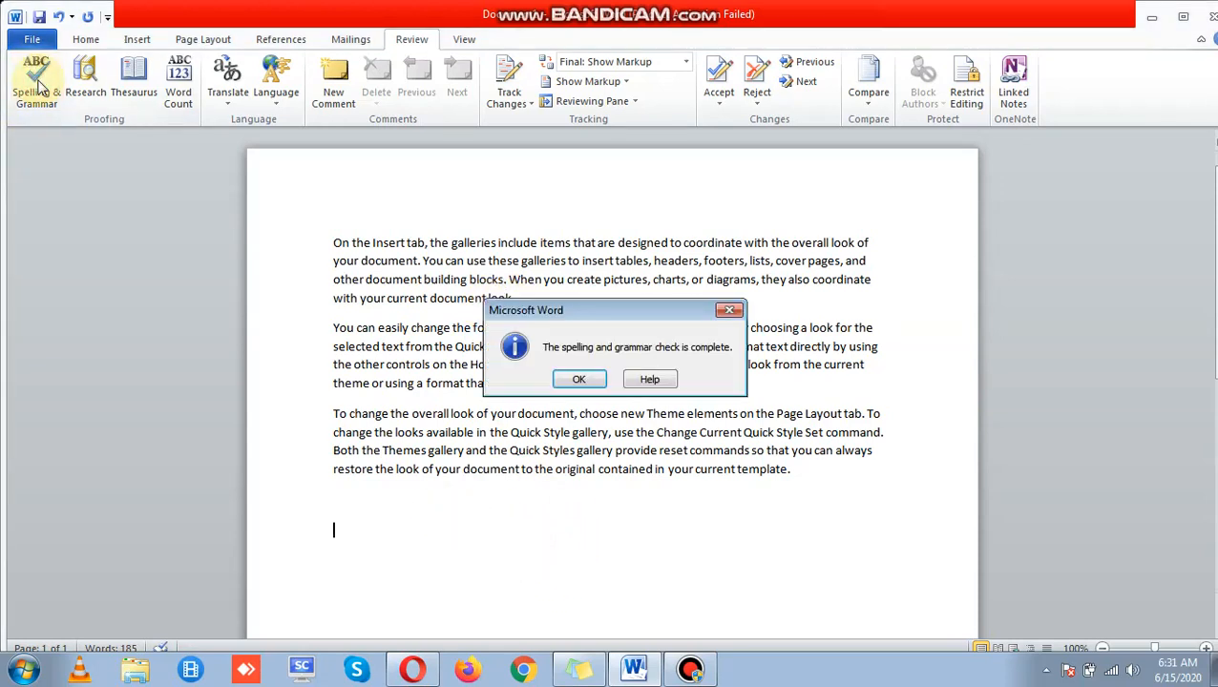
click(600, 379)
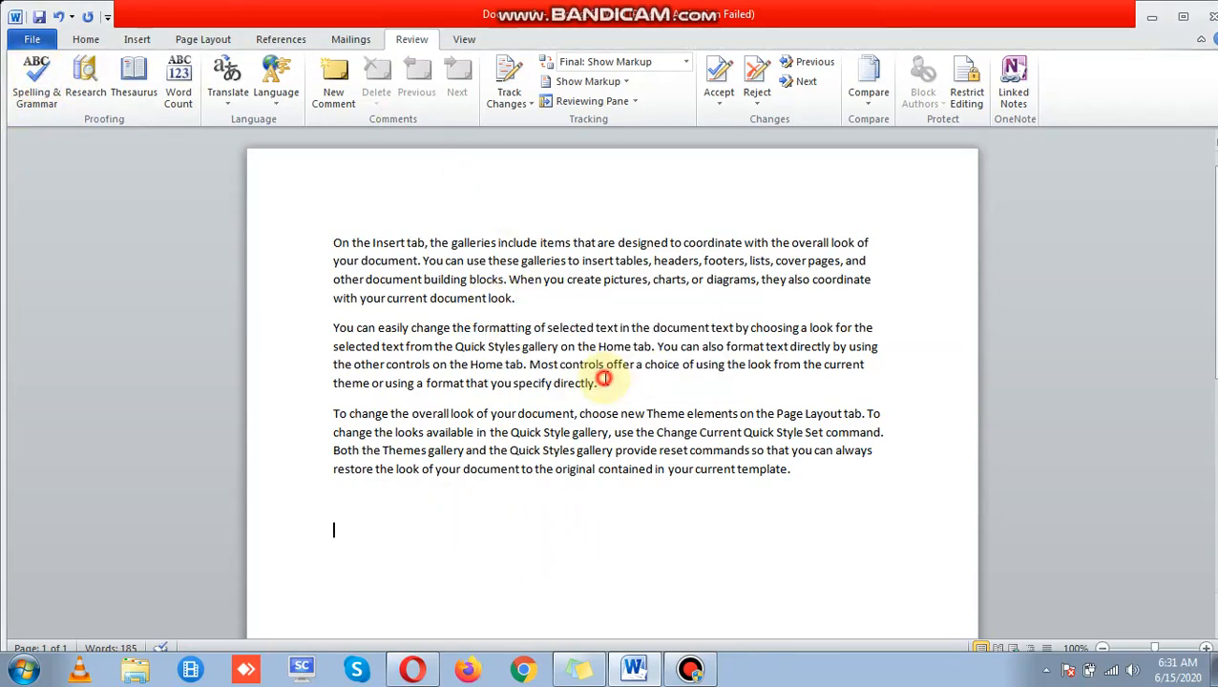
click(507, 468)
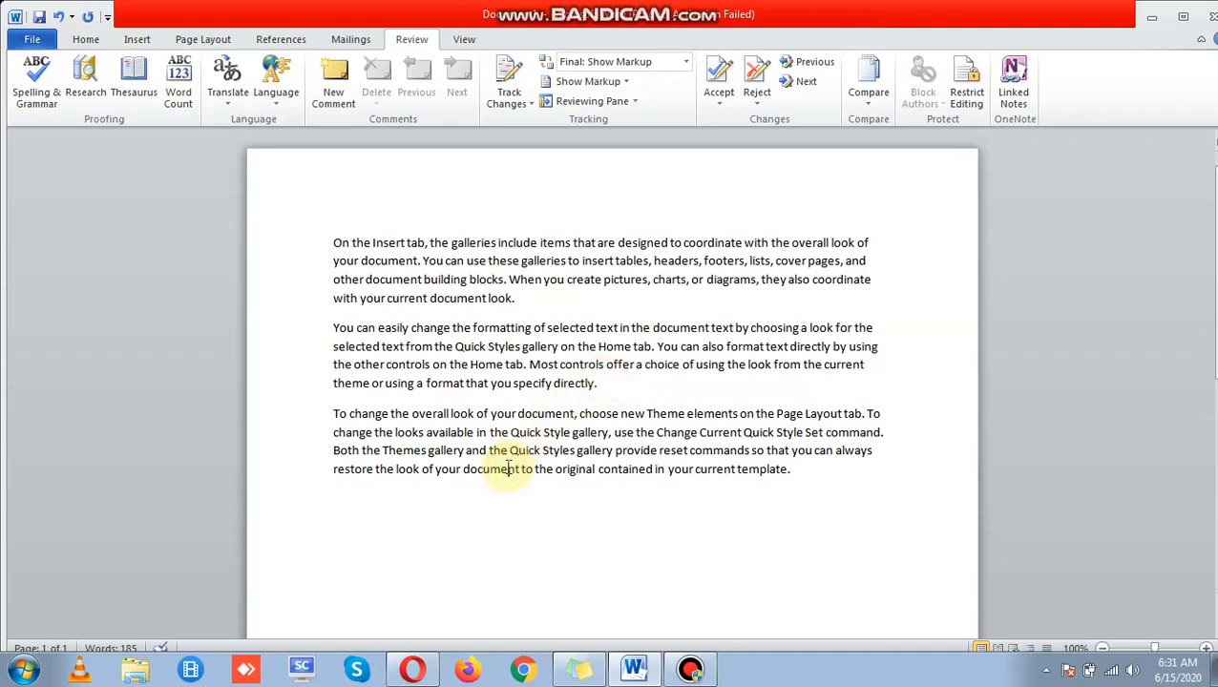
Step: Undo the stray 'computre' typing that landed in the wrong place
text(co)
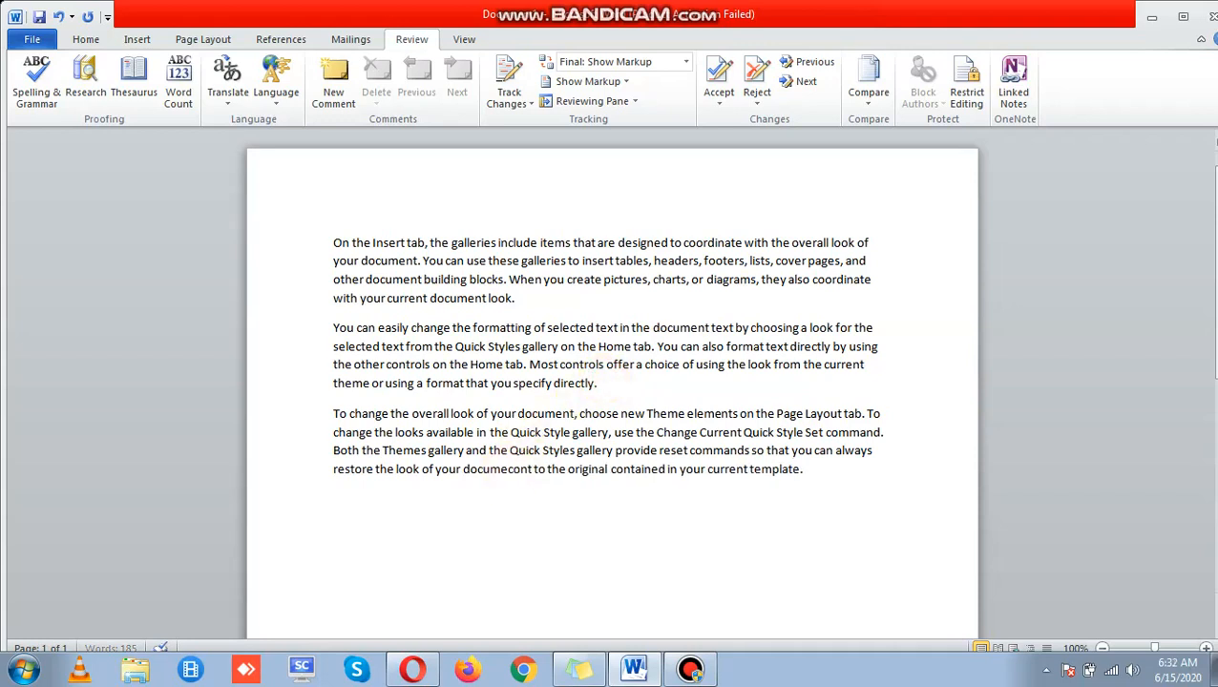
text(mputre)
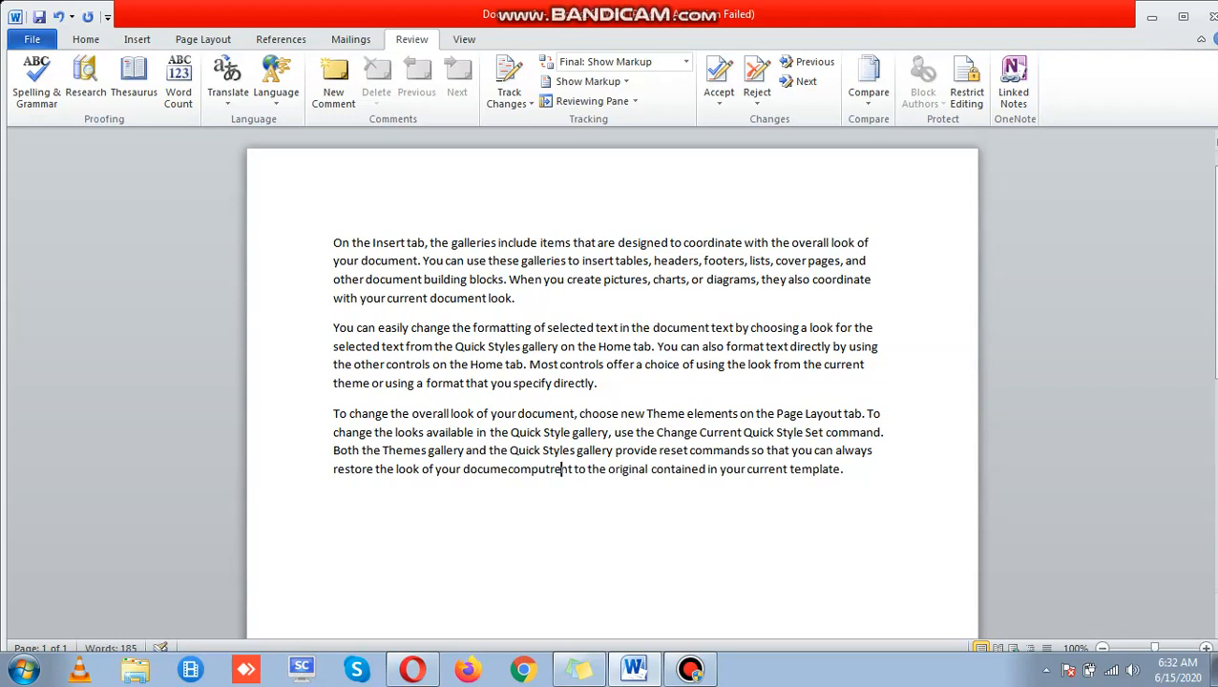
key(ctrl+shift+End)
key(Down)
key(shift+Up)
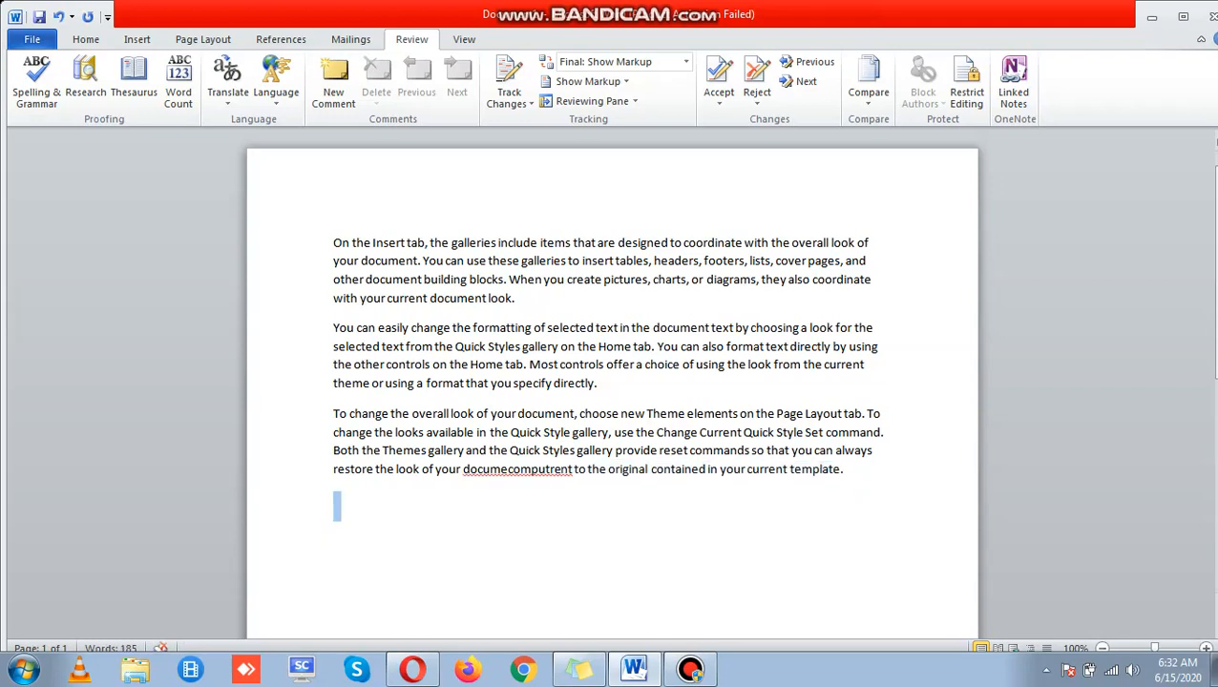
key(Down)
key(ctrl+z)
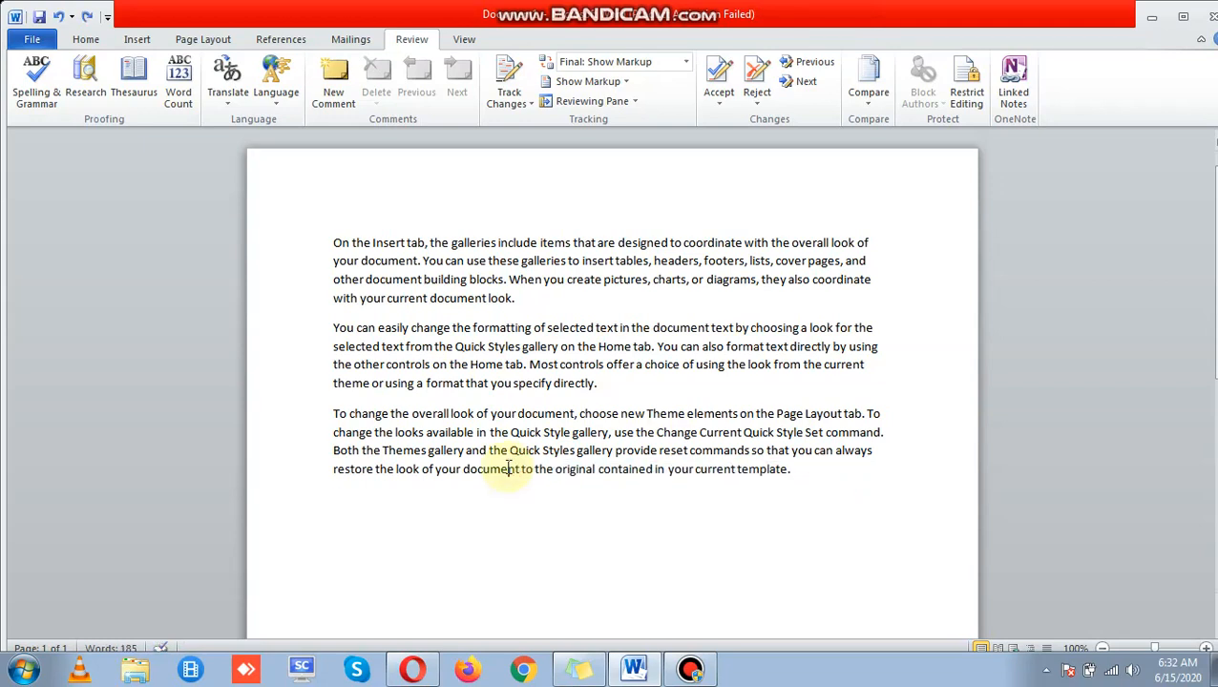
Step: Type 'computre' on the empty line below the paragraphs and select it
key(Right)
key(Right)
key(Right)
key(Right)
key(Right)
key(Right)
key(Right)
key(Right)
key(Right)
key(Right)
key(Right)
key(Right)
key(Right)
key(Right)
key(Right)
key(Right)
key(Right)
key(Right)
key(Right)
key(Right)
key(Right)
key(Right)
key(Right)
key(Right)
key(Right)
key(Right)
key(Right)
key(Right)
key(Right)
key(Right)
key(Right)
key(Right)
key(Right)
key(Right)
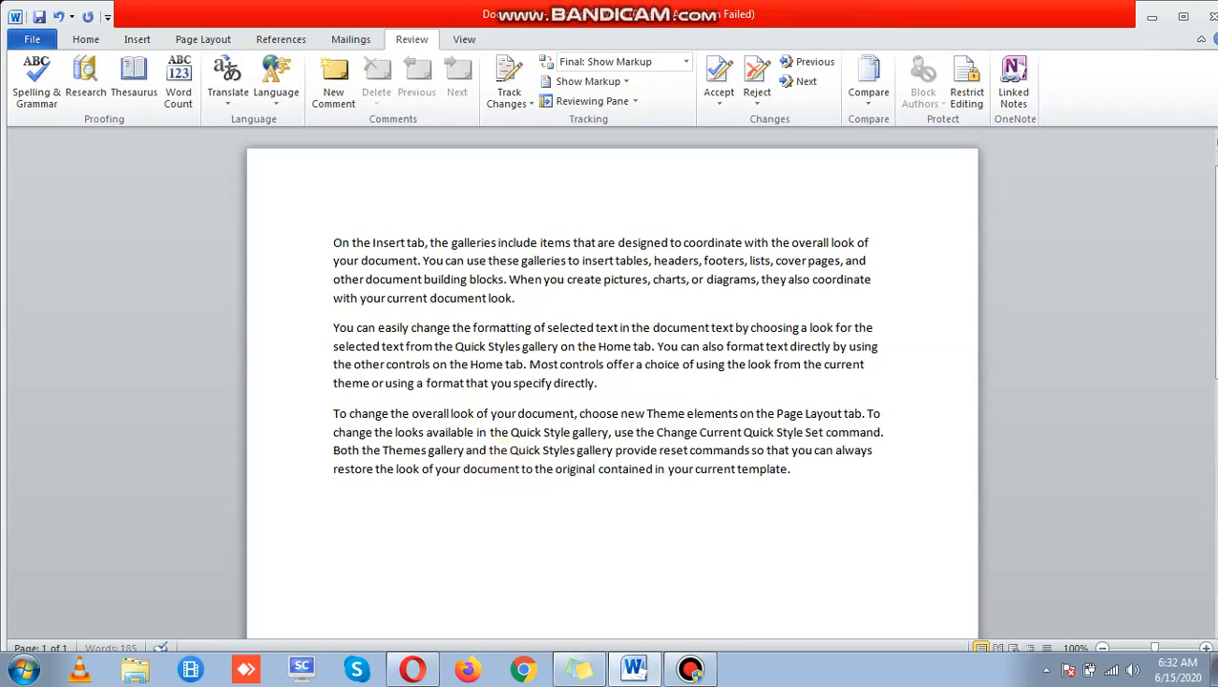
key(Right)
text(computre)
key(shift+Left)
key(shift+Left)
key(shift+Left)
key(shift+Left)
key(shift+Left)
key(shift+Left)
key(shift+Left)
key(shift+Left)
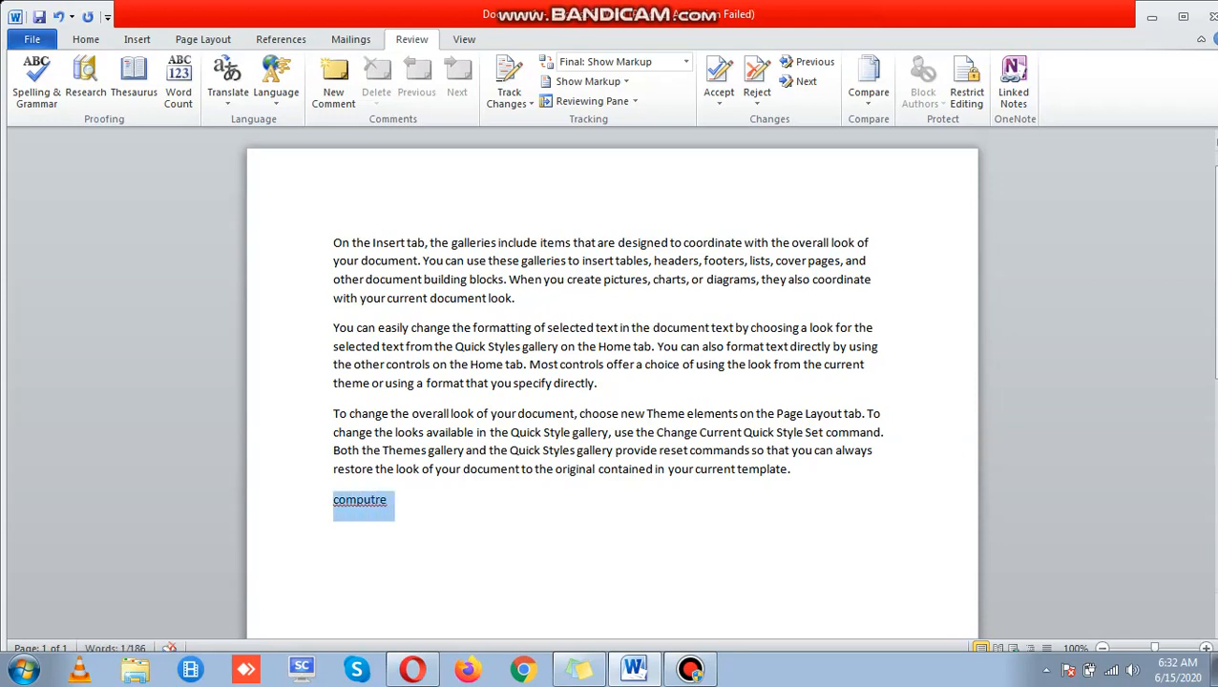
Step: Correct 'computre' to 'Computer' with the spelling check's suggestion and finish the check
click(40, 86)
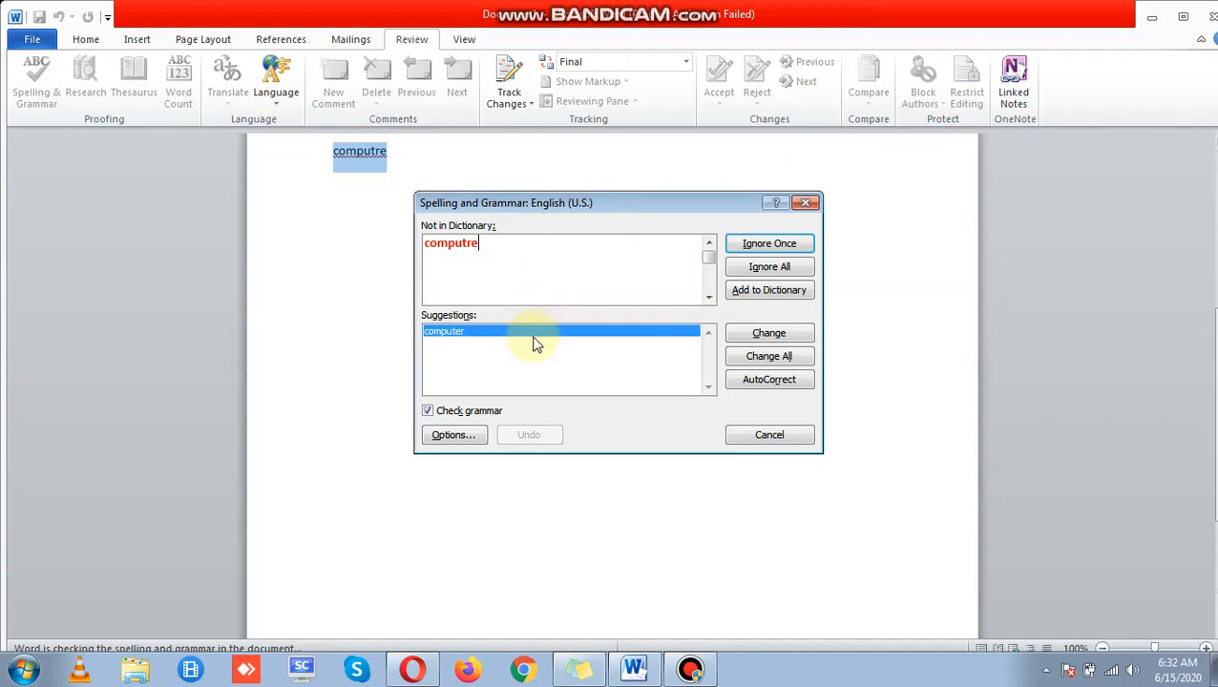
click(489, 340)
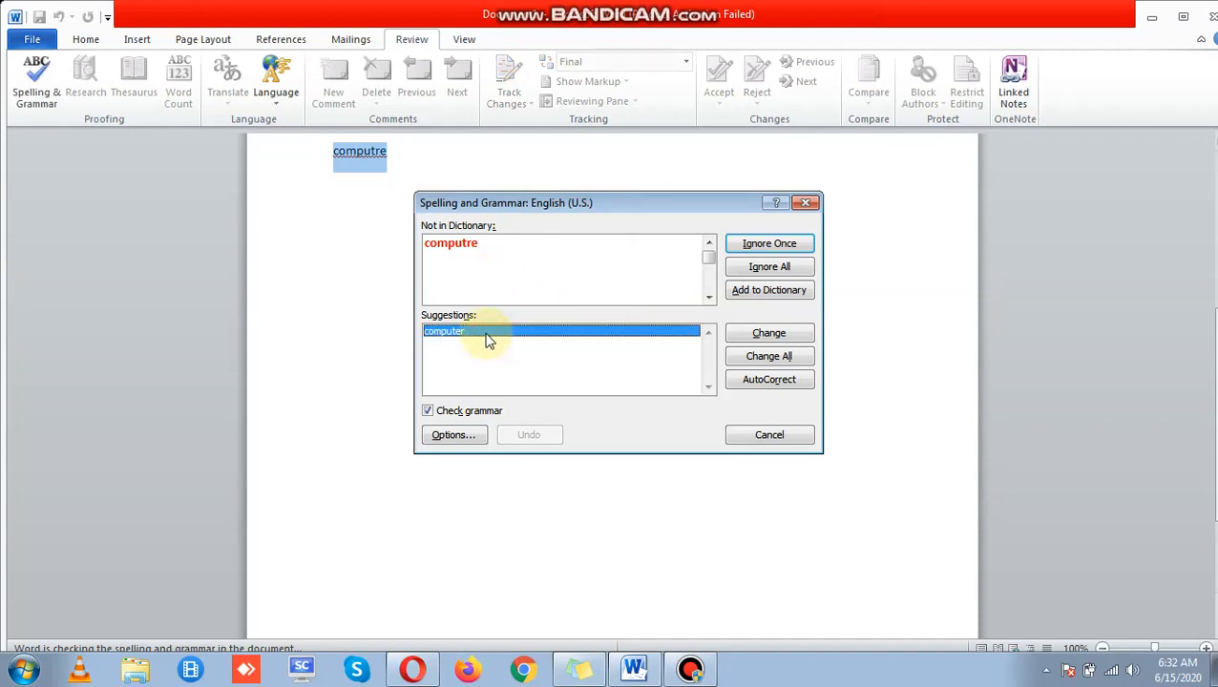
double_click(482, 337)
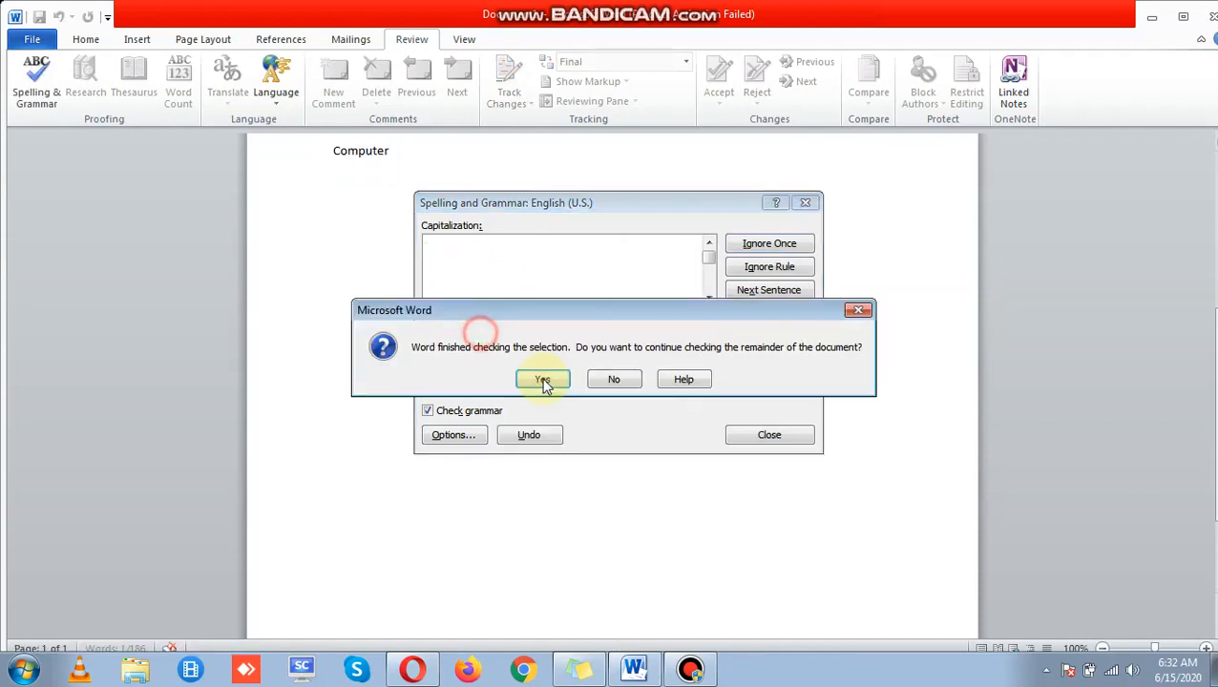
click(542, 379)
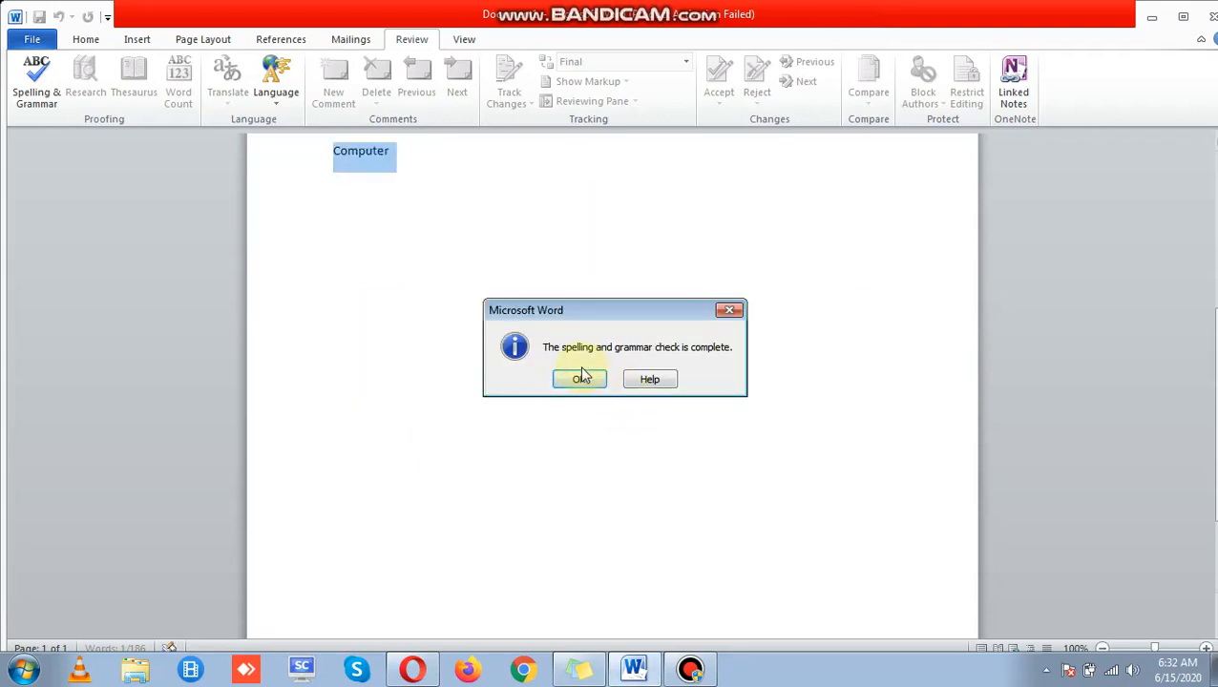
click(581, 378)
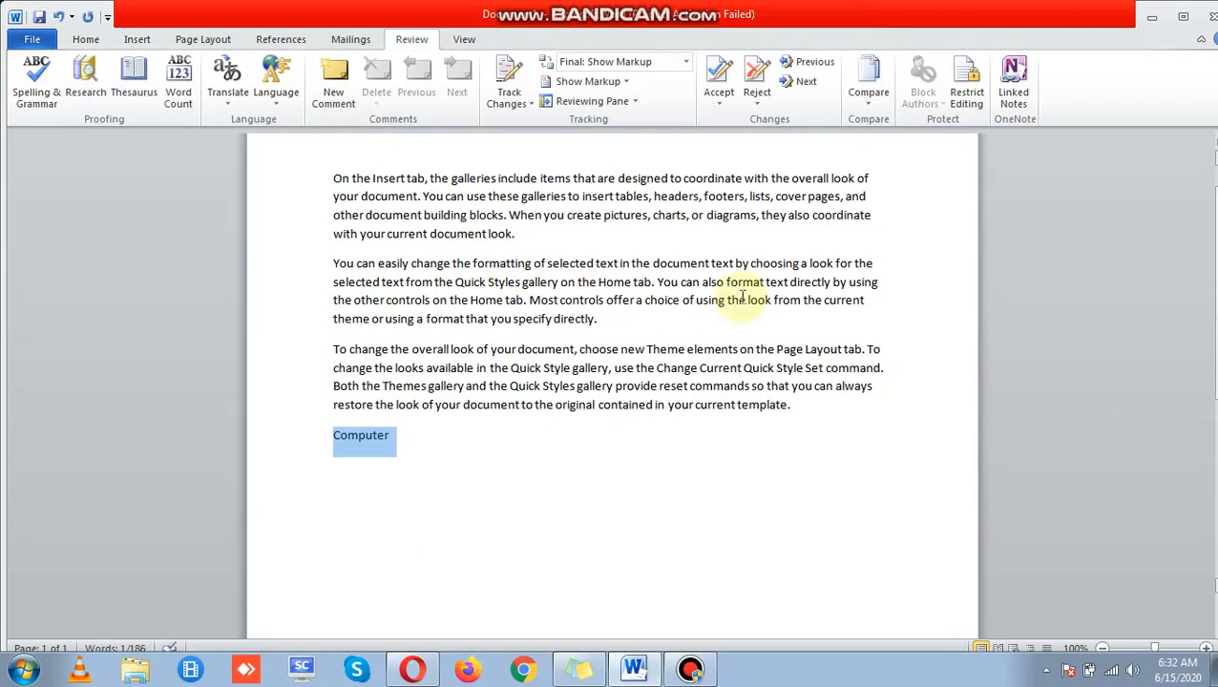
Step: Search the Research pane for 'images' instead of the preselected word
click(377, 368)
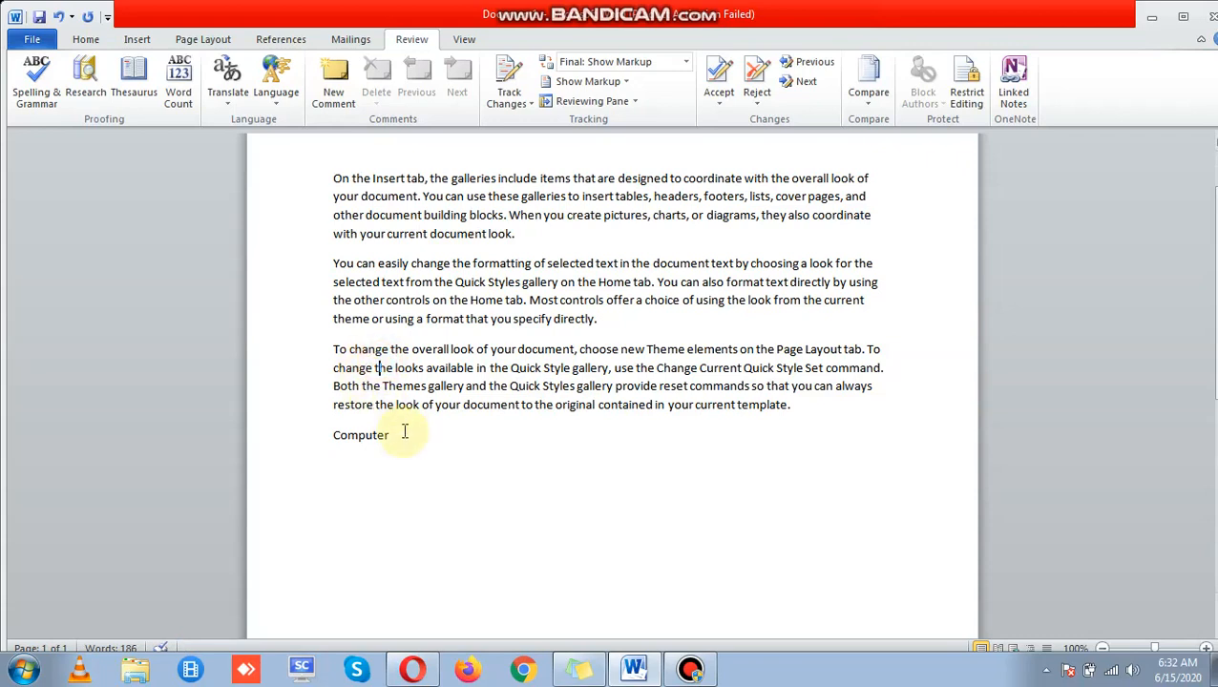
click(79, 91)
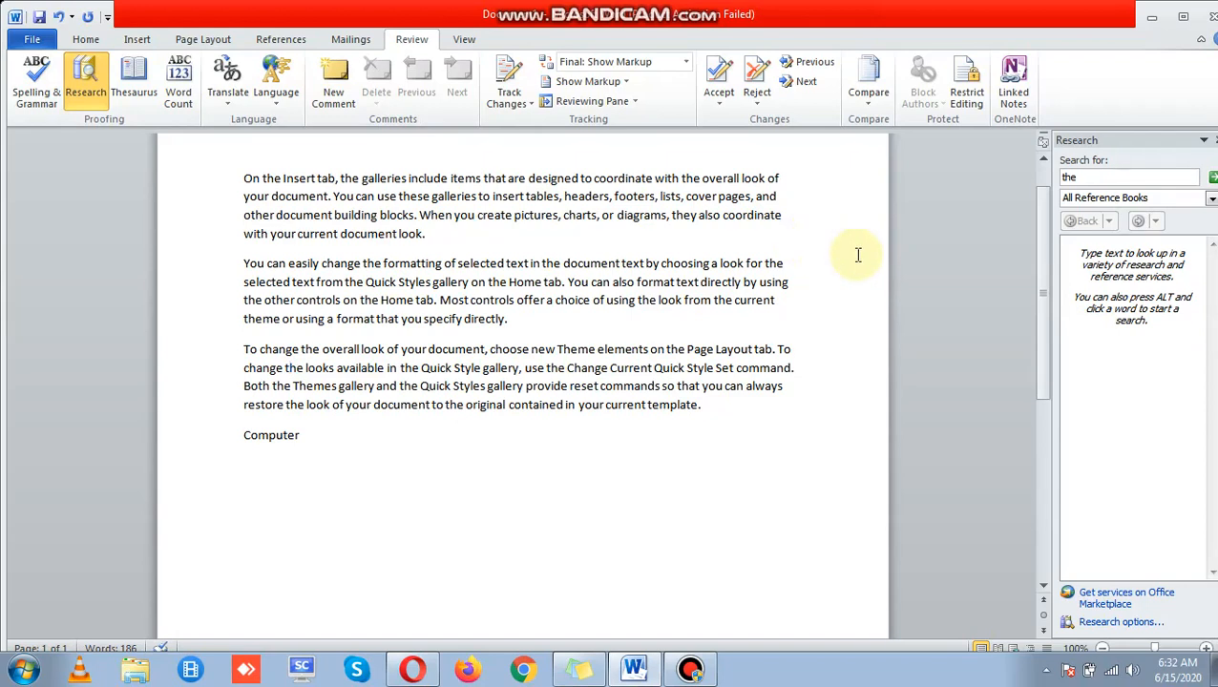
double_click(1096, 179)
key(BackSpace)
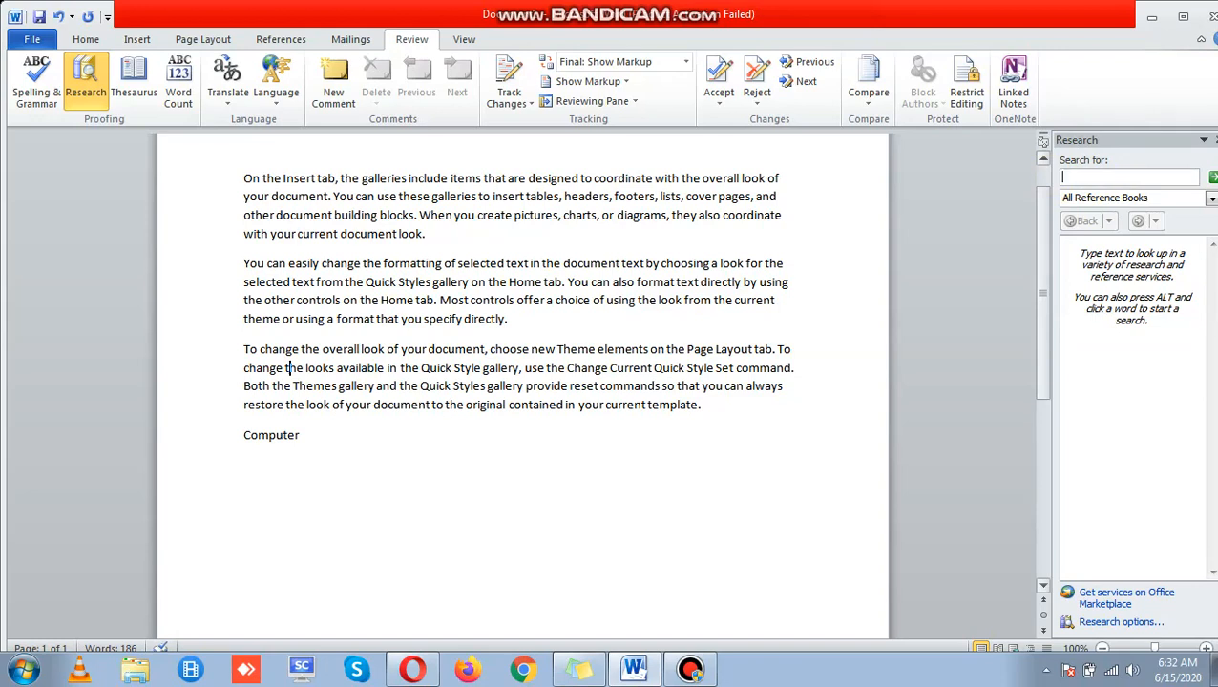
text(images)
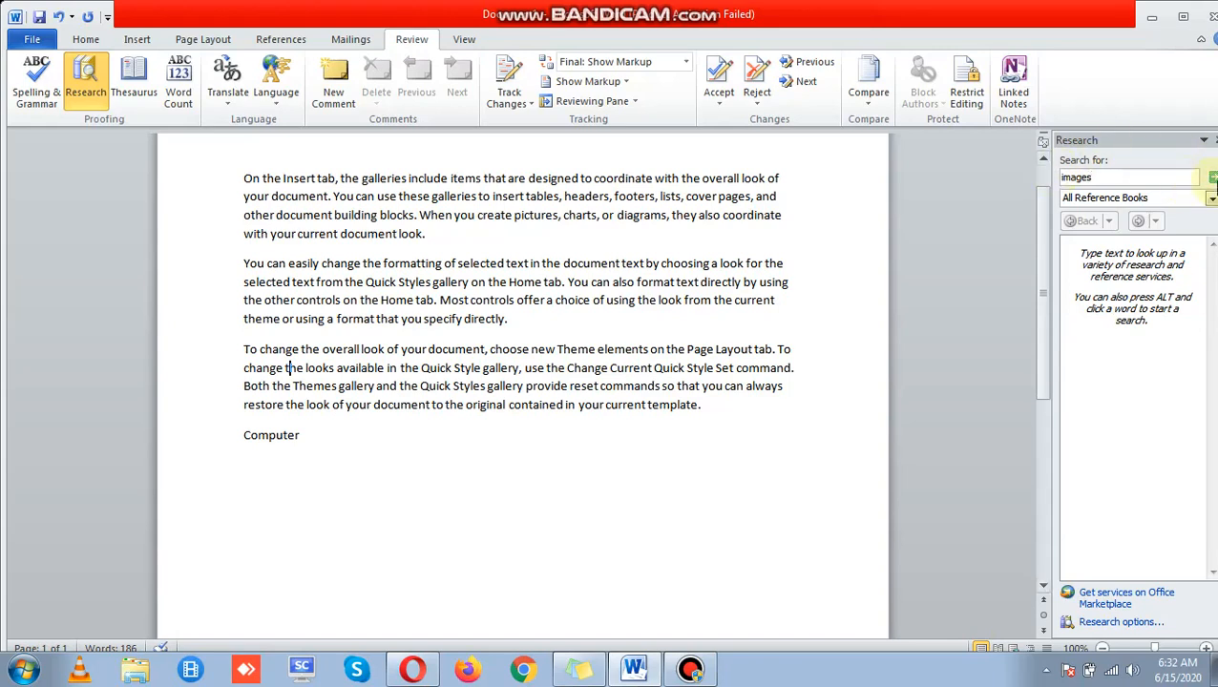
click(1213, 177)
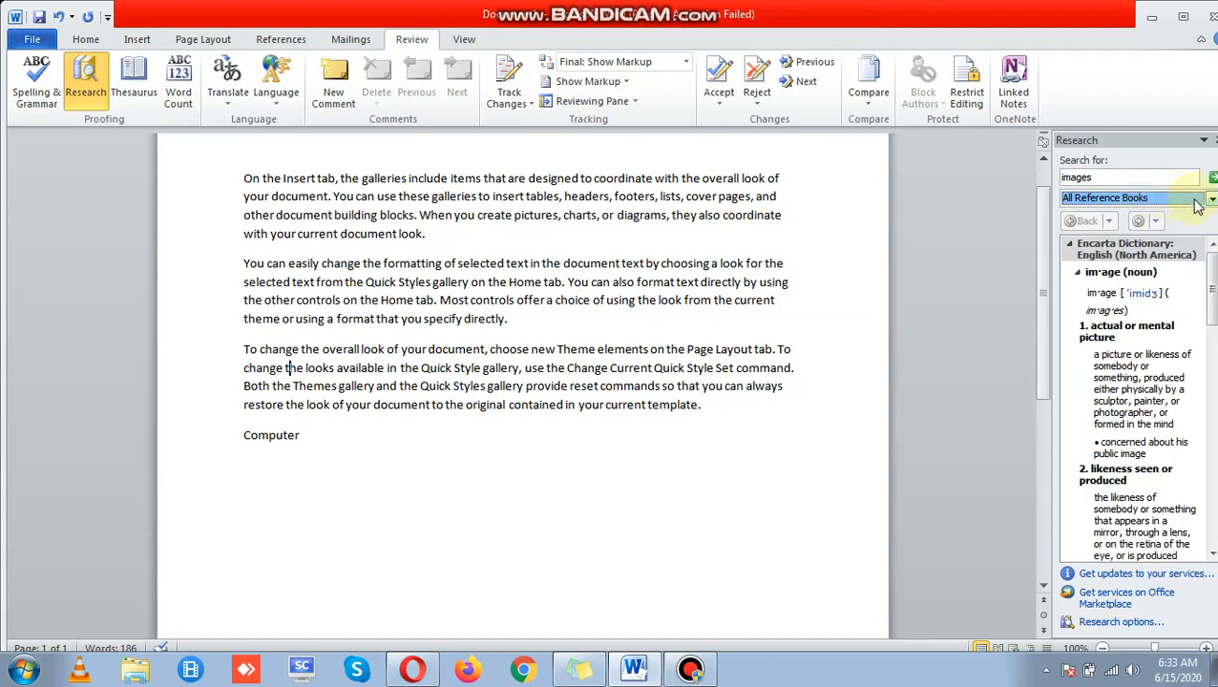
Step: Keep All Reference Books as the source and scroll through the dictionary definitions of image
click(1198, 199)
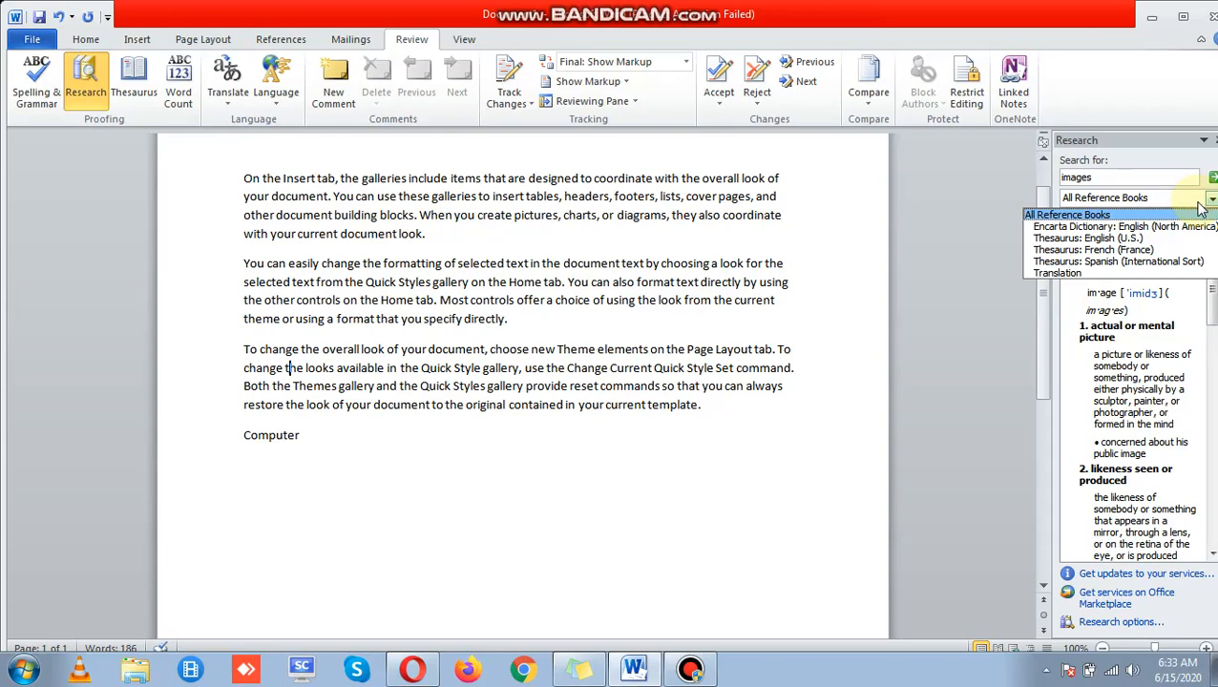
click(1201, 208)
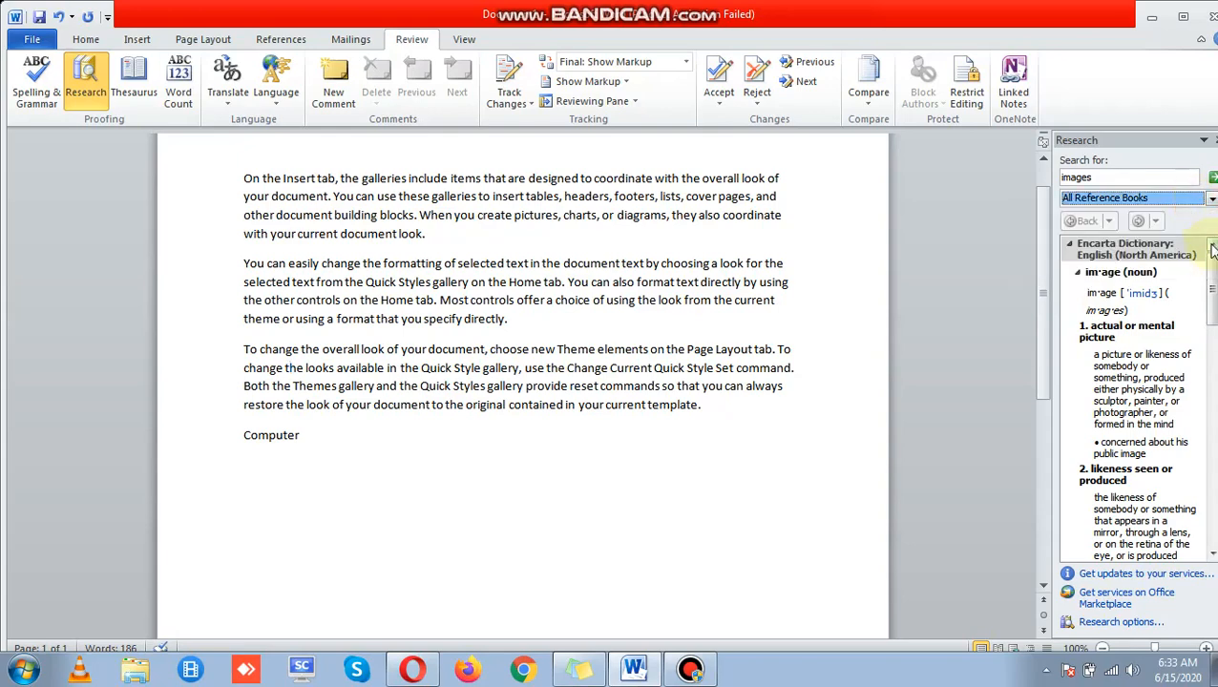
scroll(1210, 305, down, 5)
scroll(1212, 305, down, 2)
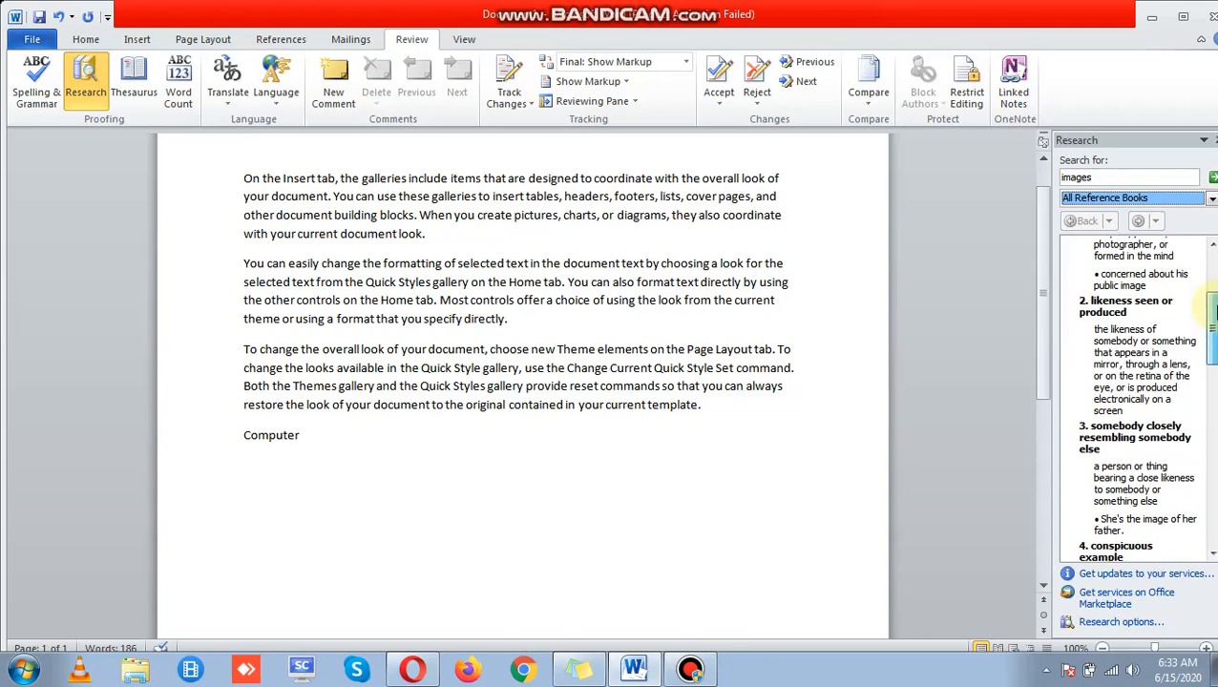
scroll(1212, 306, down, 1)
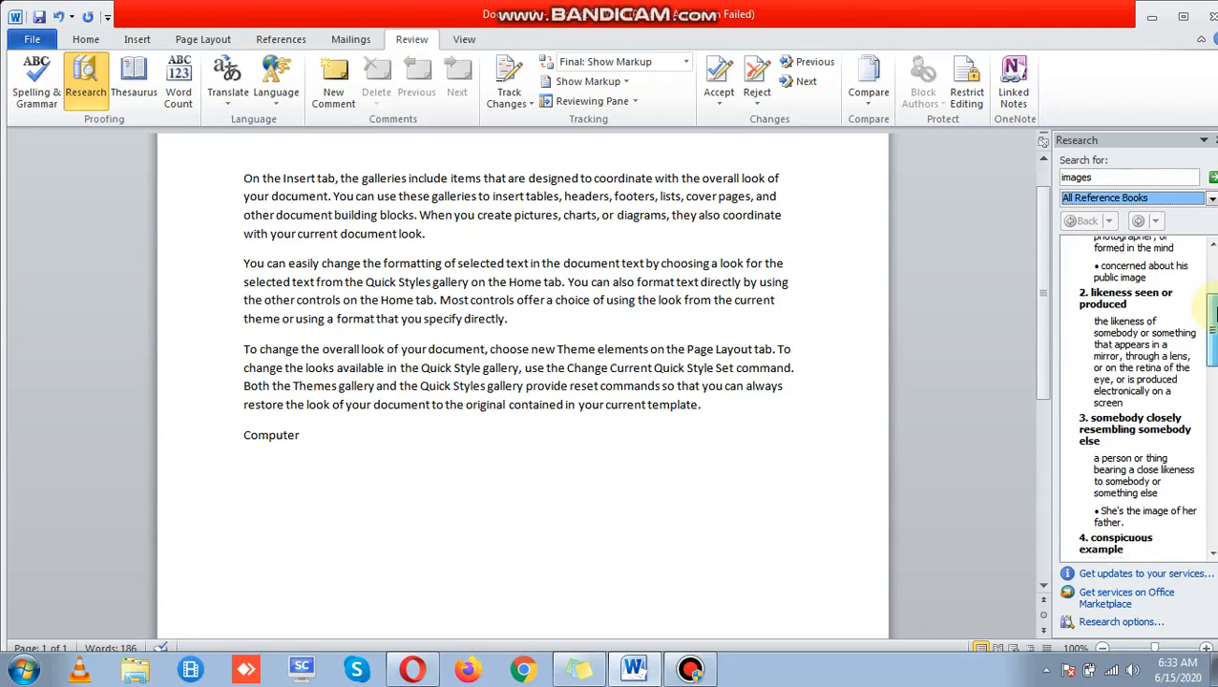
scroll(1212, 315, down, 1)
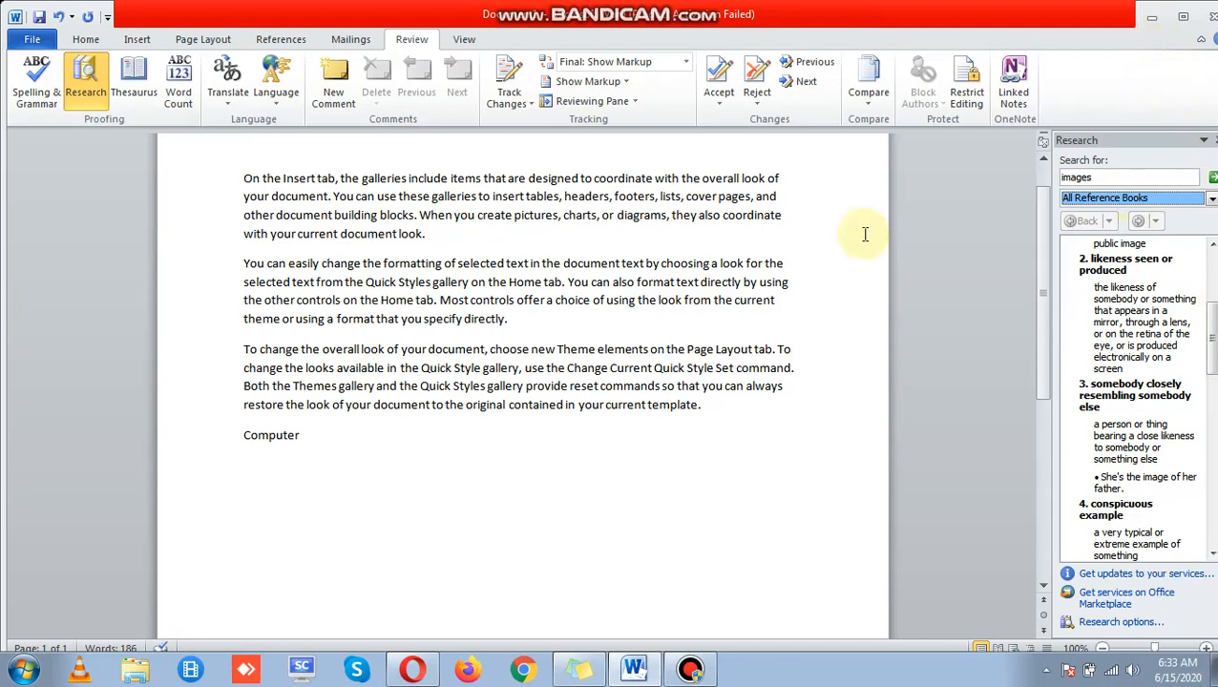
Step: Look up 'Life' in the thesaurus, review synonyms like Lifetime and Existence, then close the pane
click(133, 95)
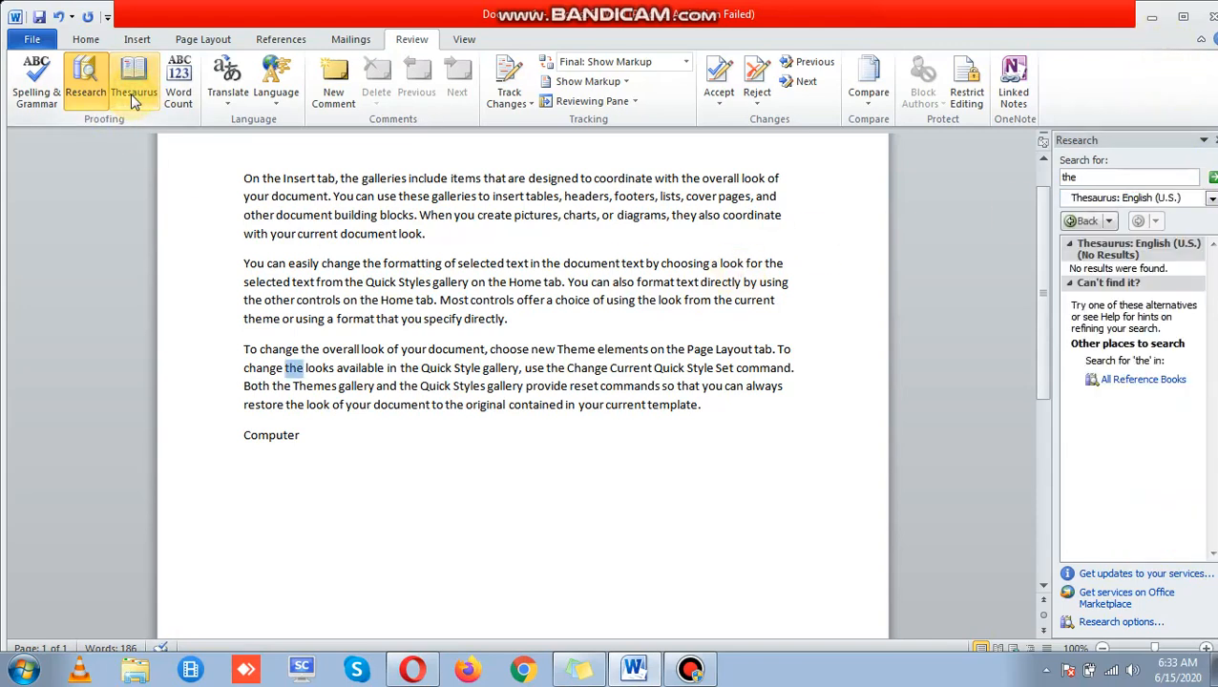
double_click(1122, 177)
key(BackSpace)
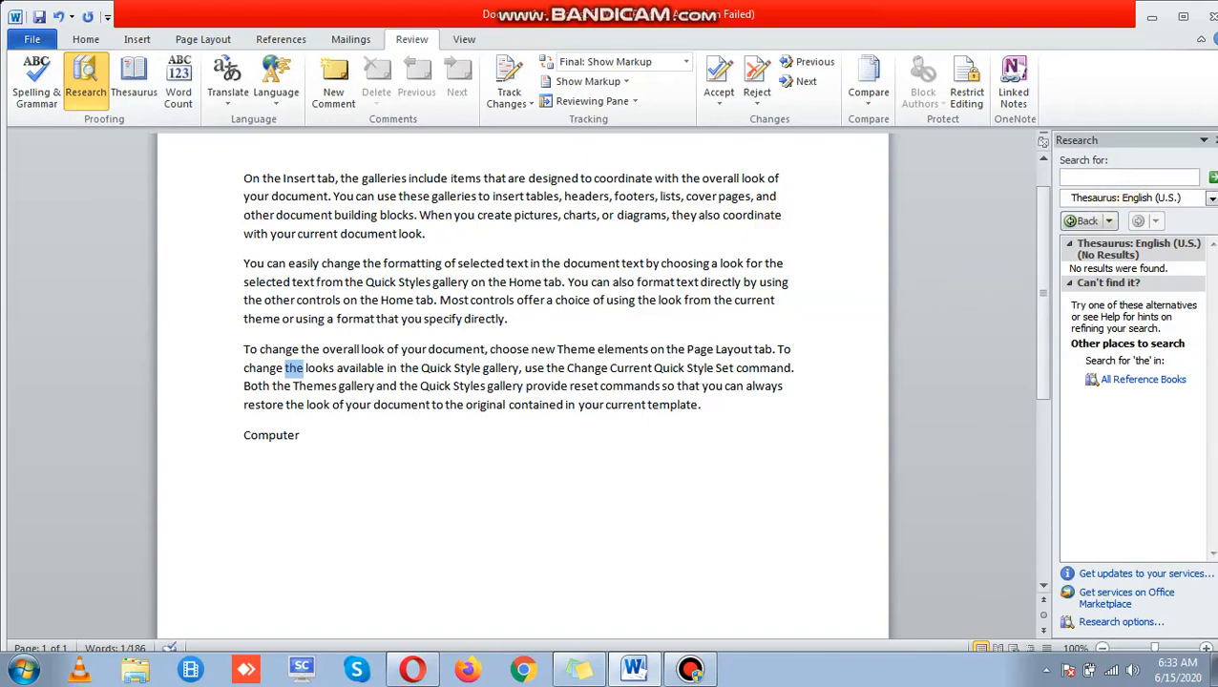
text(Life)
click(1212, 180)
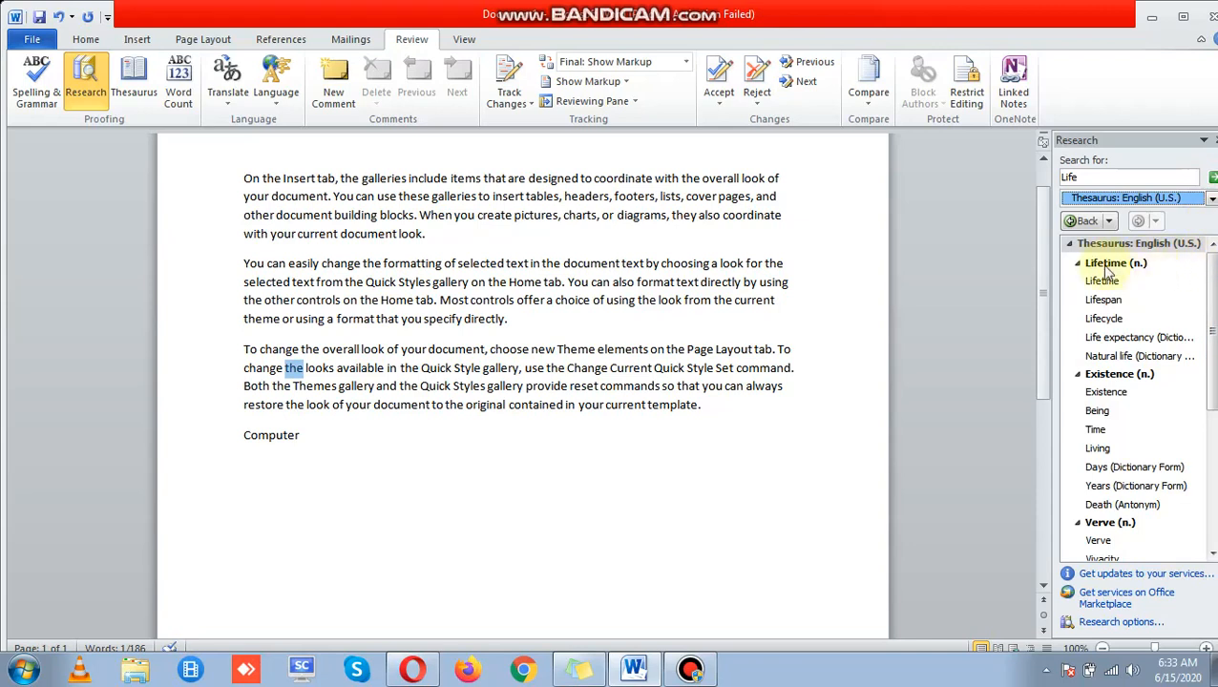
mouse_move(1142, 284)
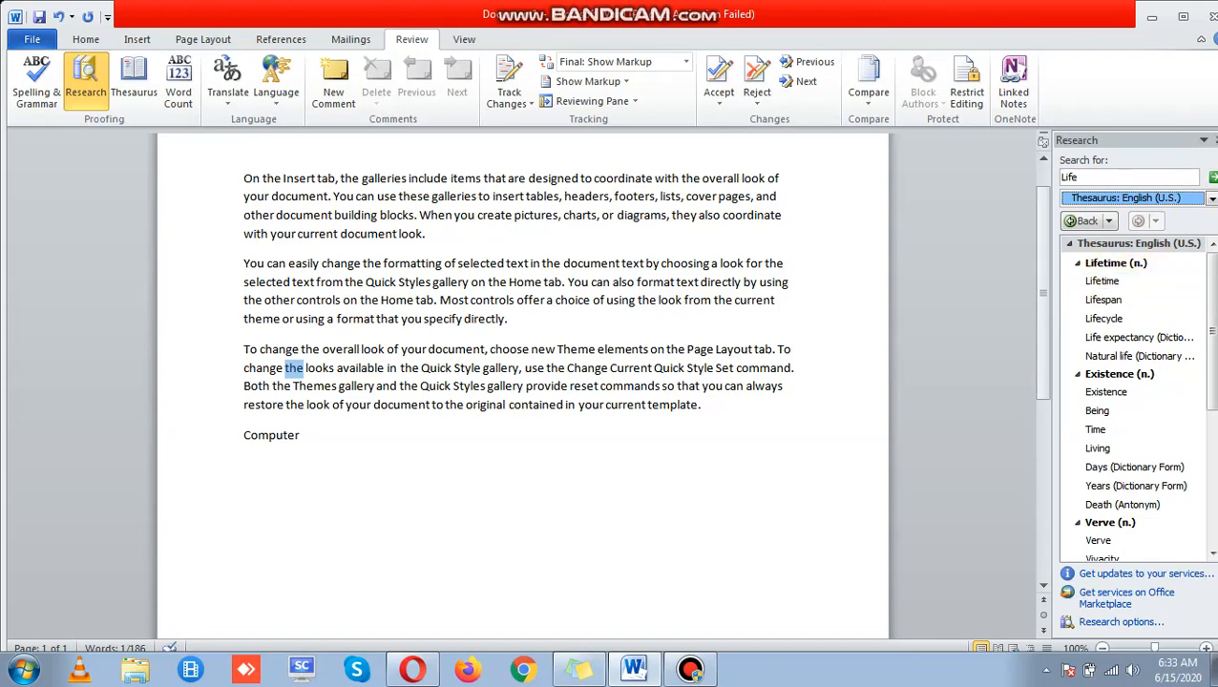
click(1216, 140)
Step: Check Word Count: 186 words, 1,088 characters with spaces, 14 lines, then close it
click(563, 373)
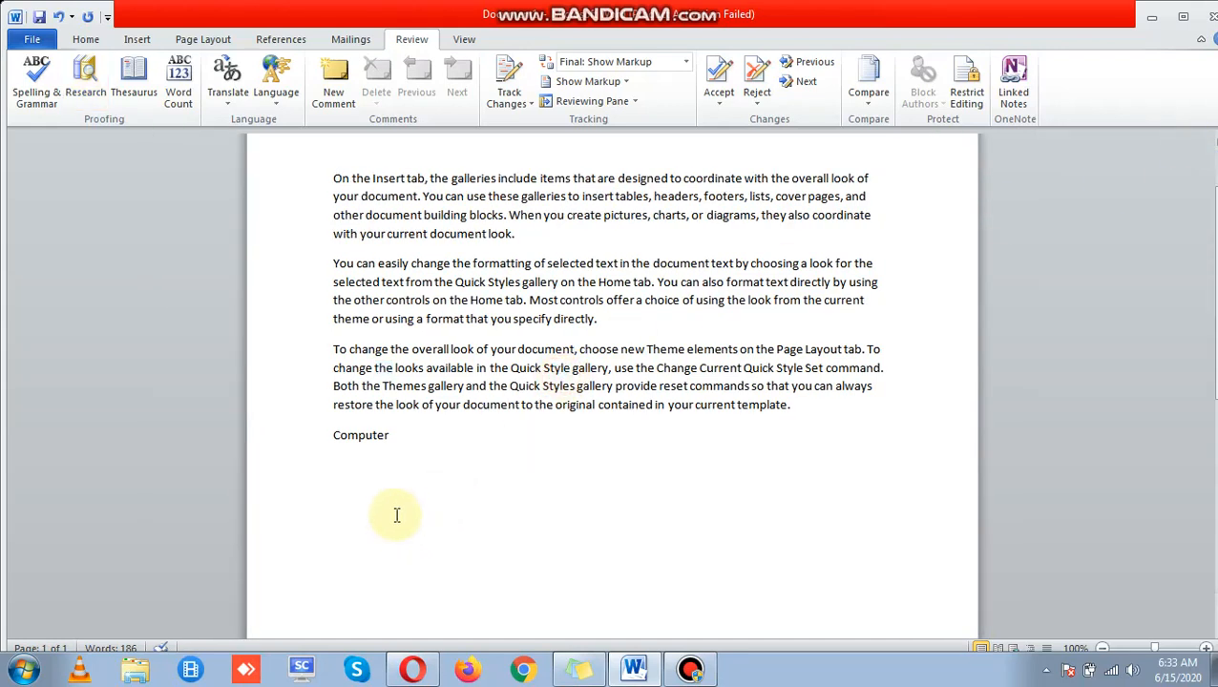
click(411, 455)
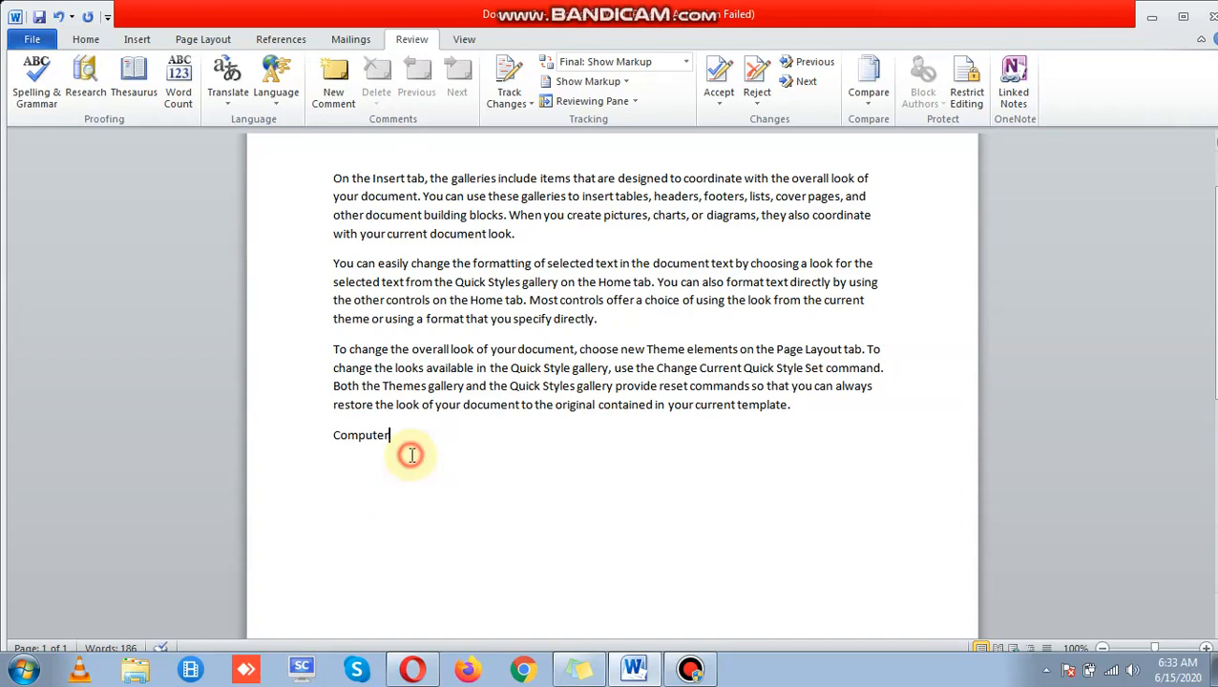
click(178, 99)
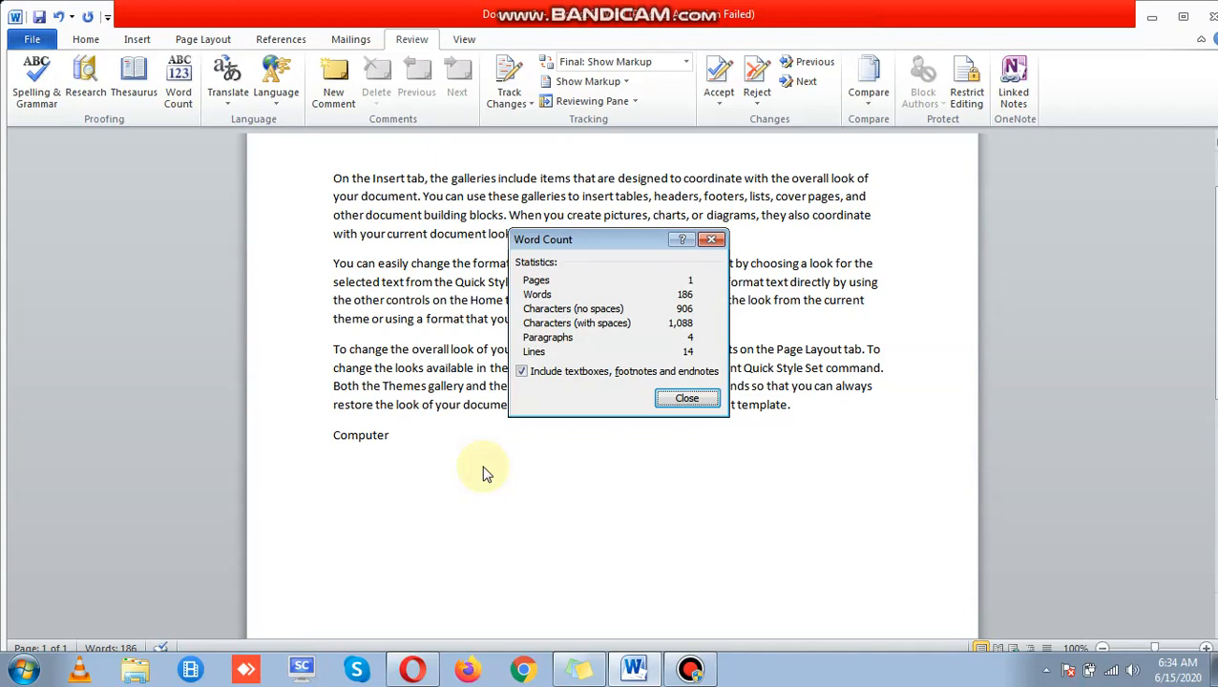
click(699, 402)
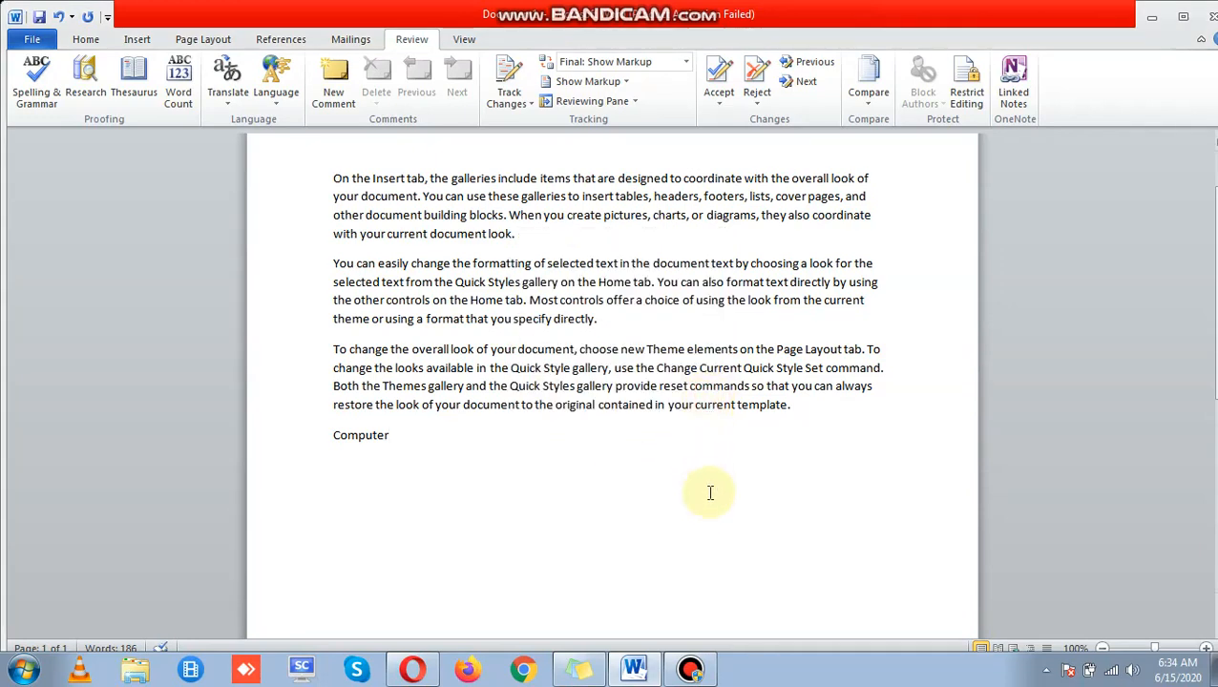
drag(1216, 317, 1216, 296)
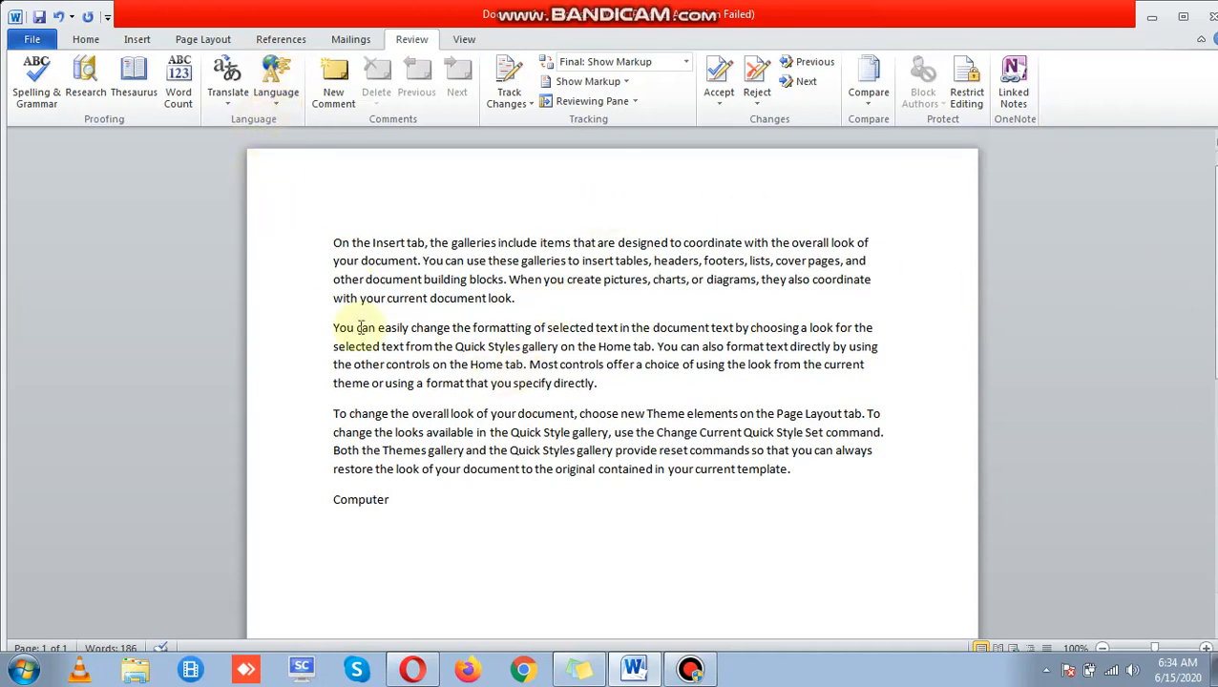
Step: Select the final word 'Computer' and show the Translate options
click(468, 452)
click(690, 670)
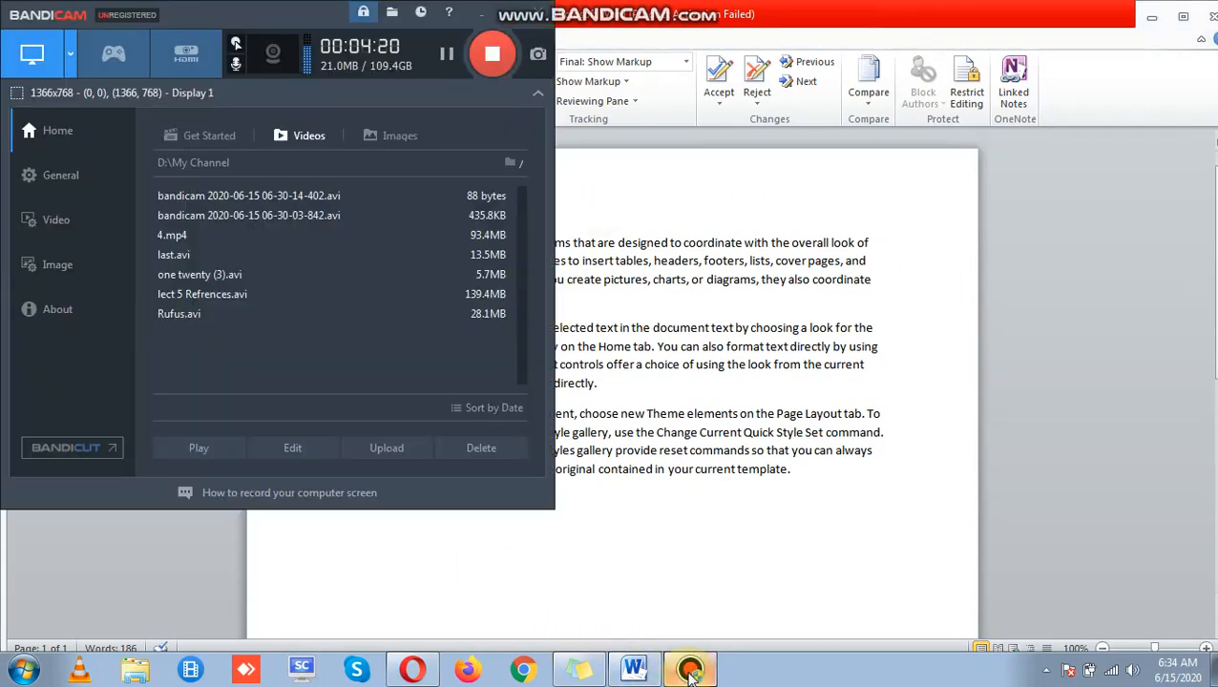
click(690, 670)
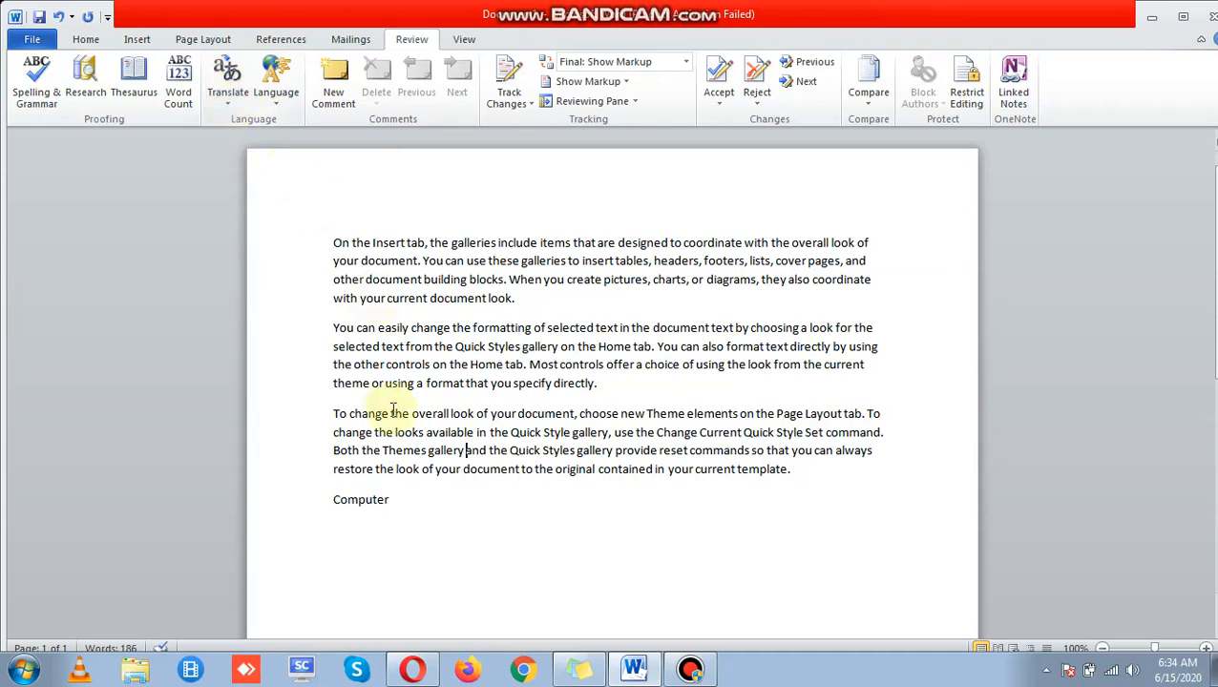
drag(411, 505, 318, 500)
click(222, 107)
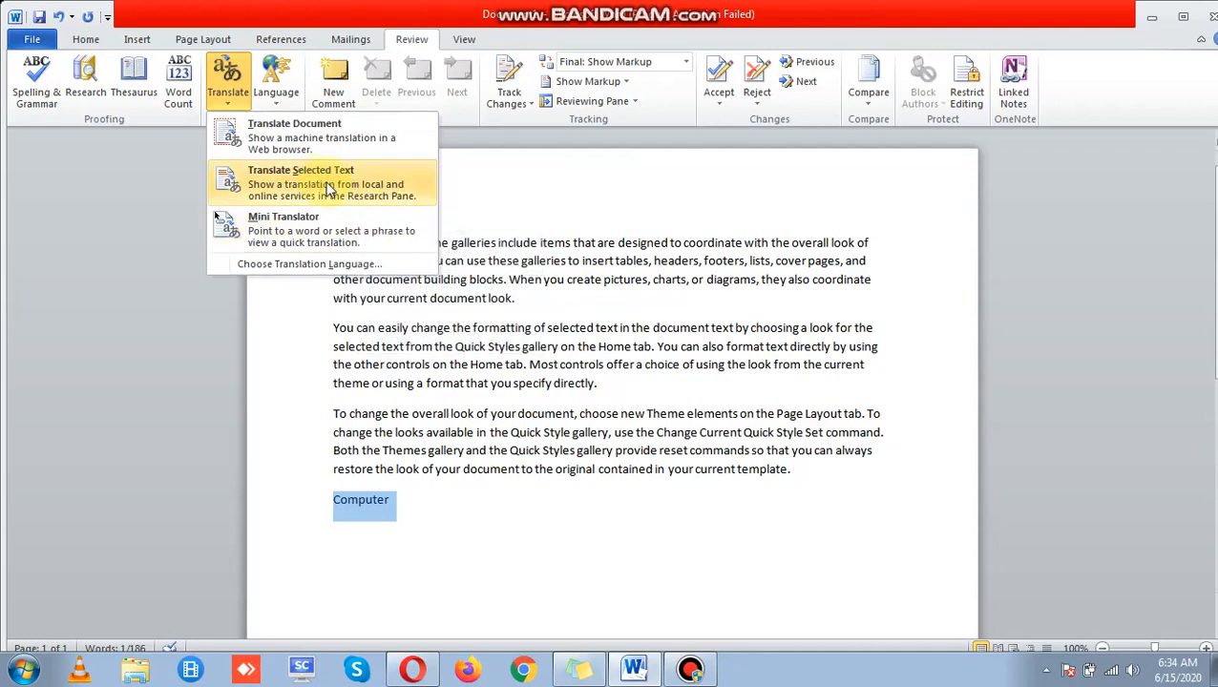
Step: Translate 'Computer' to Urdu in the Research pane and insert the translation in its place
click(327, 188)
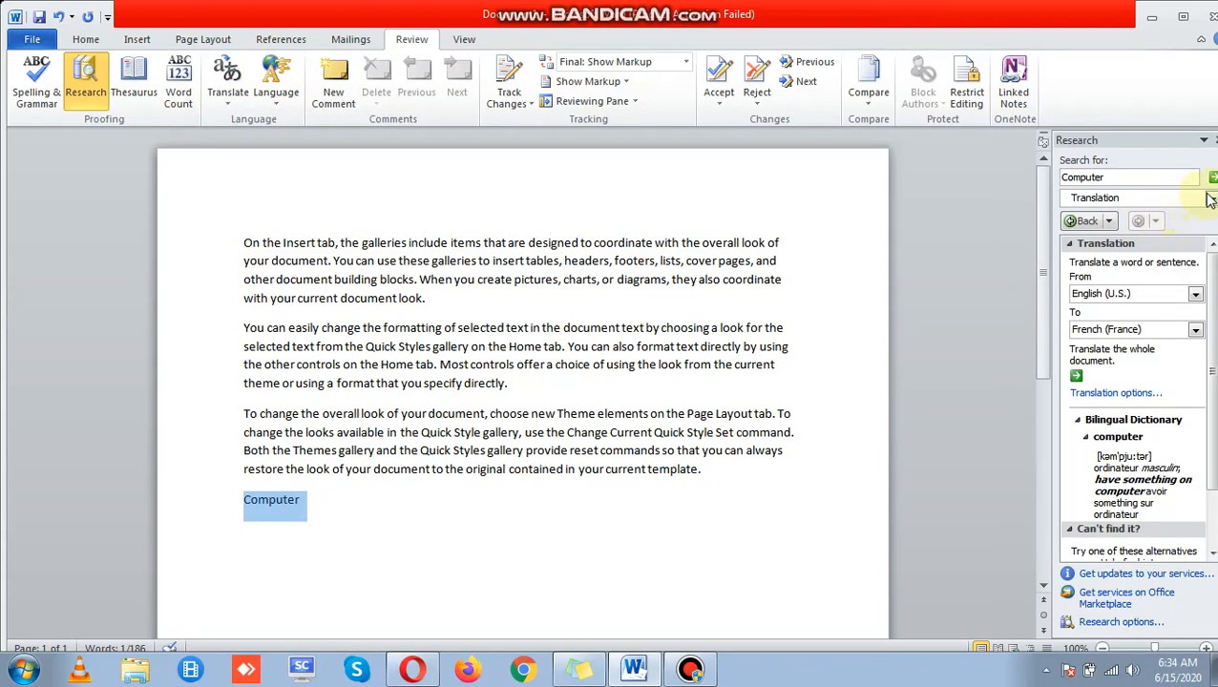
click(1211, 202)
click(1211, 200)
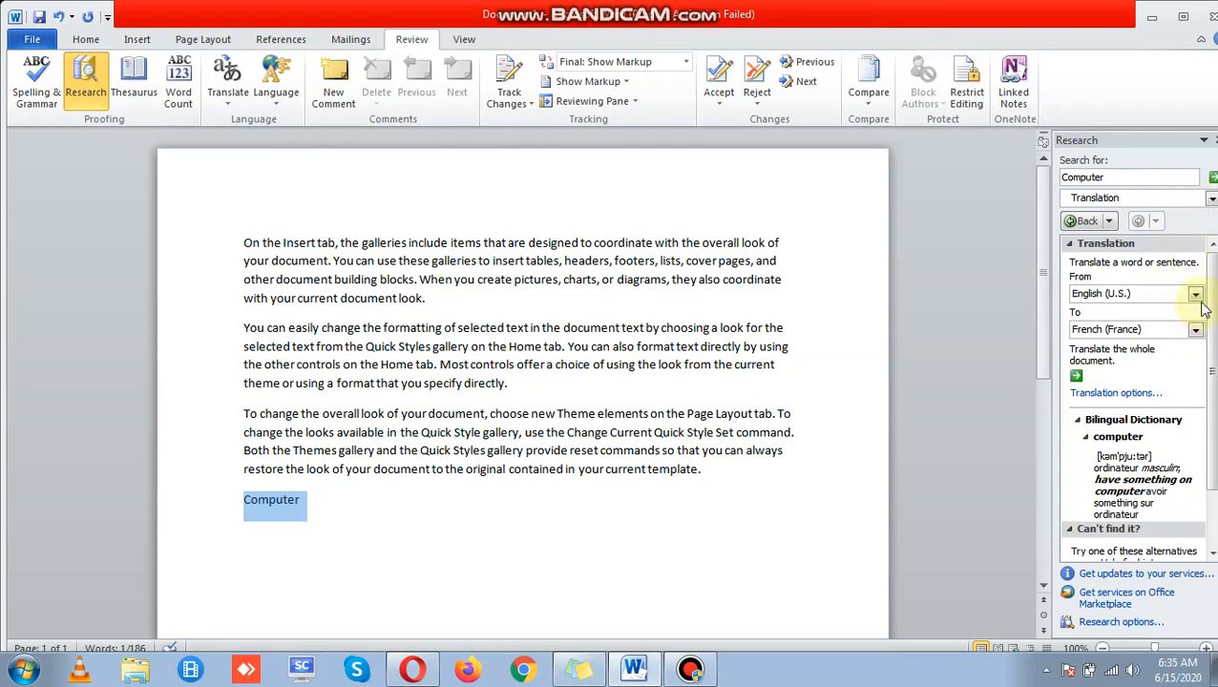
click(1195, 329)
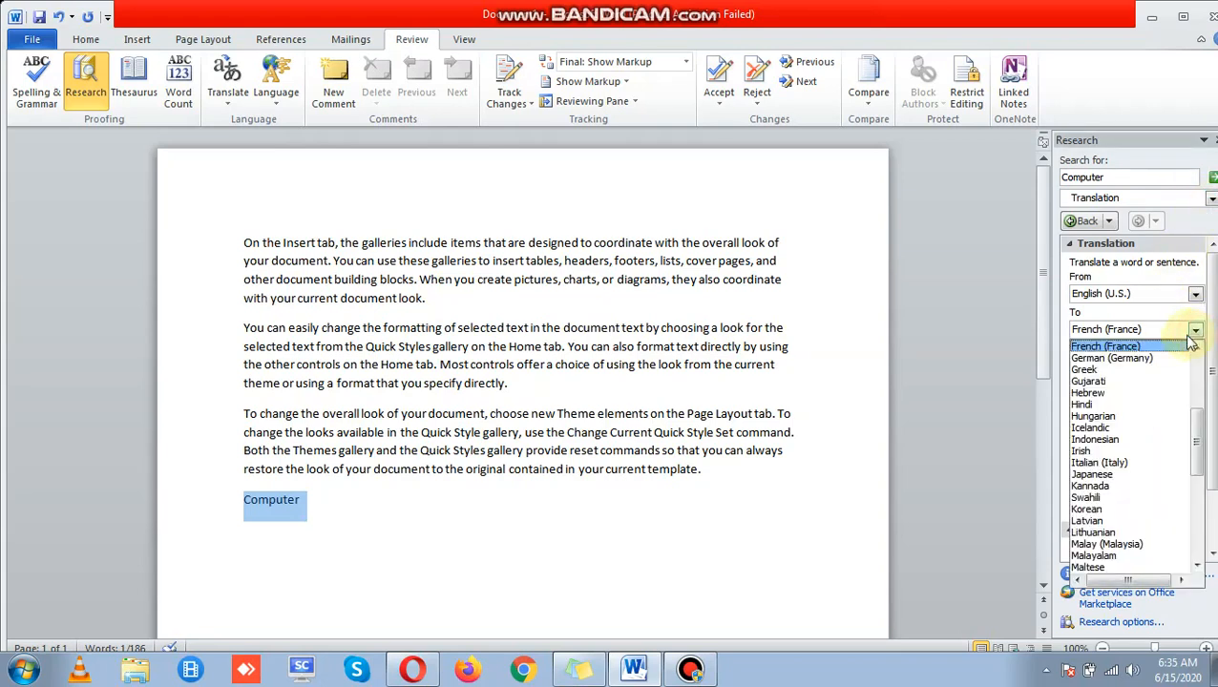
key(u)
key(u)
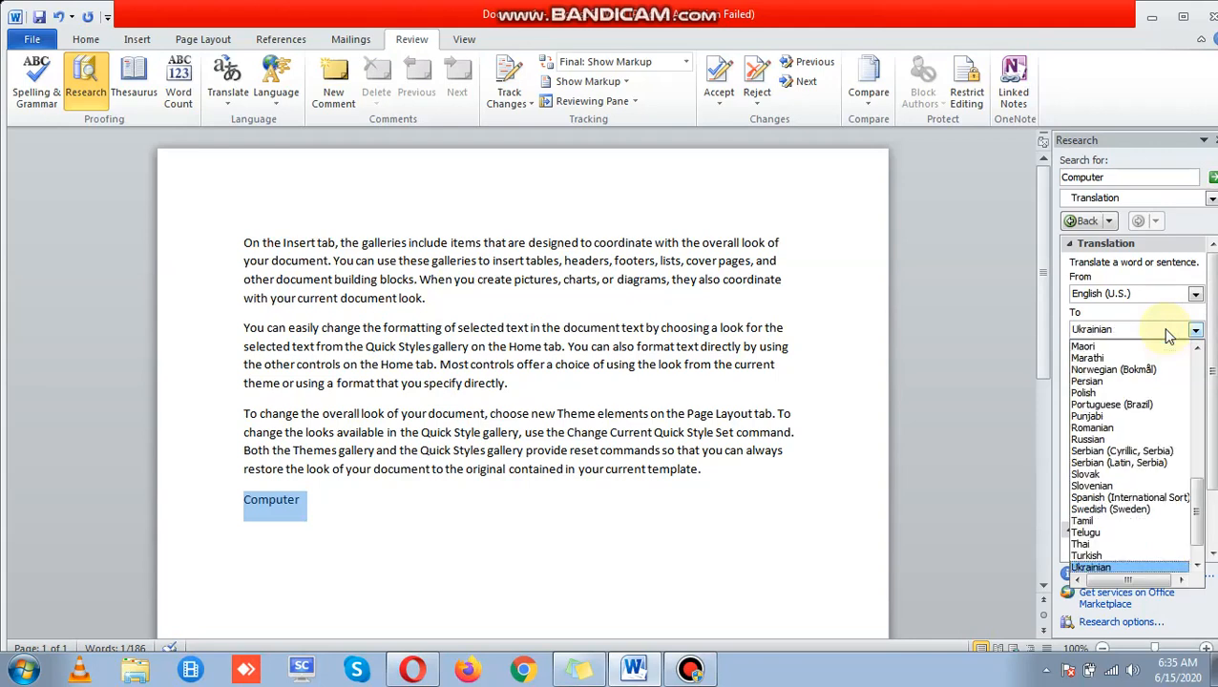
key(Return)
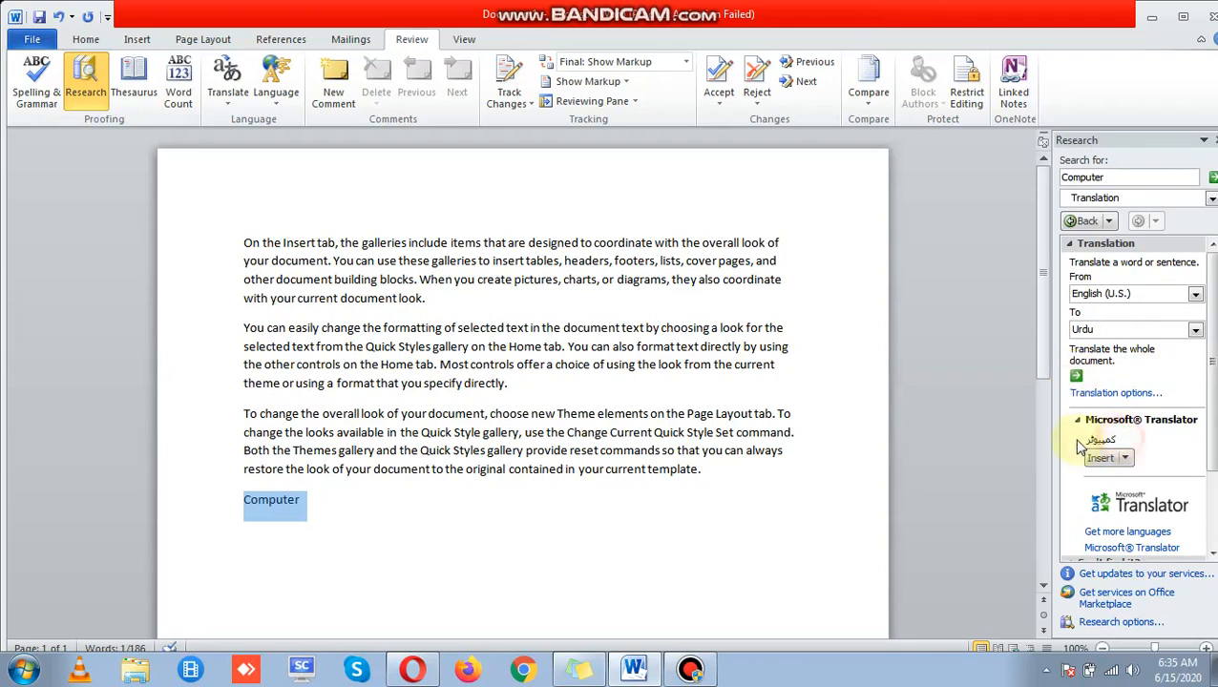
click(1123, 456)
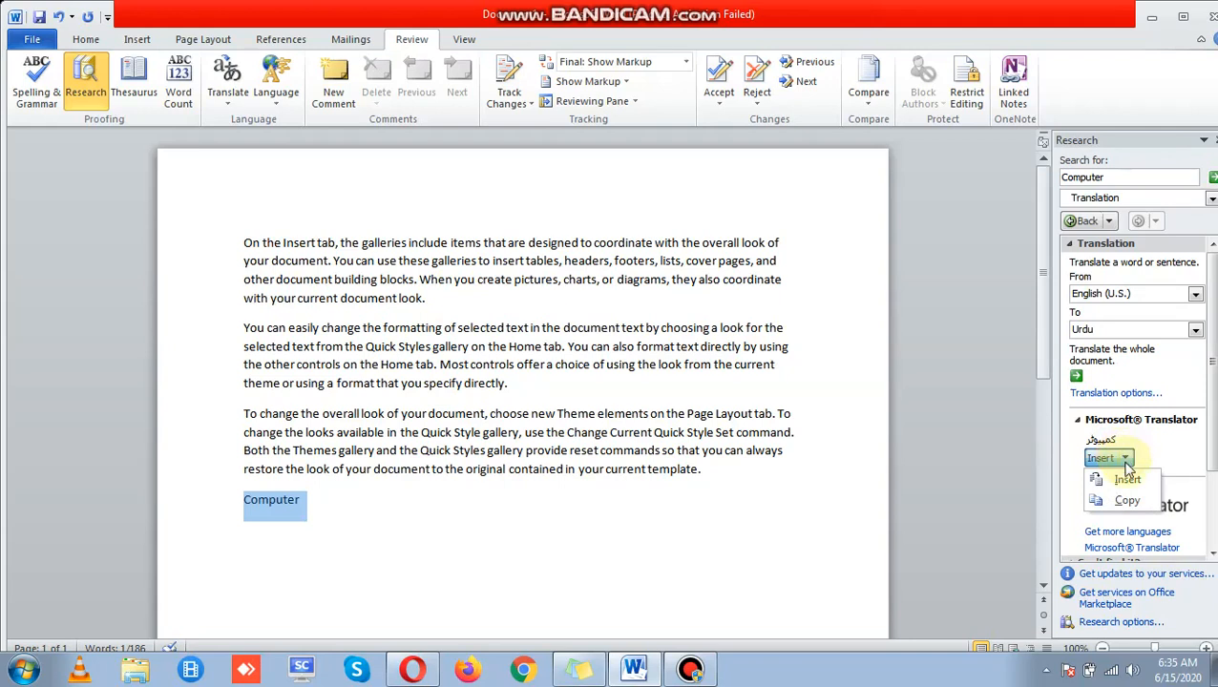
click(1126, 477)
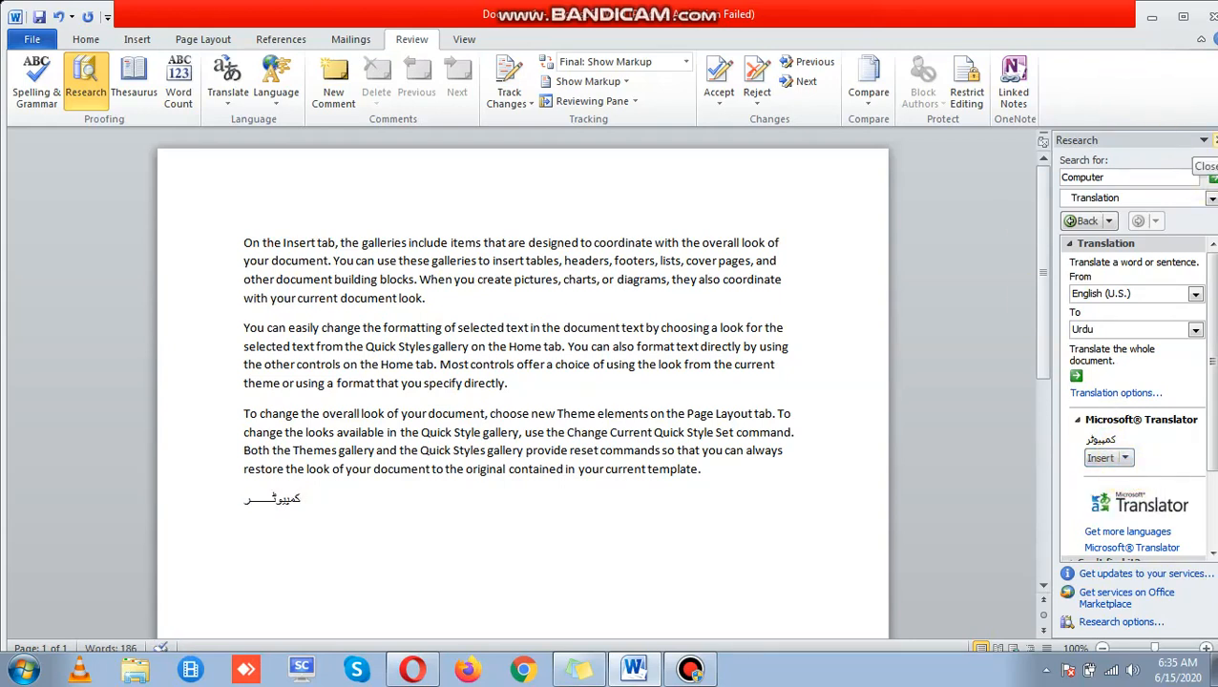
drag(731, 498, 205, 169)
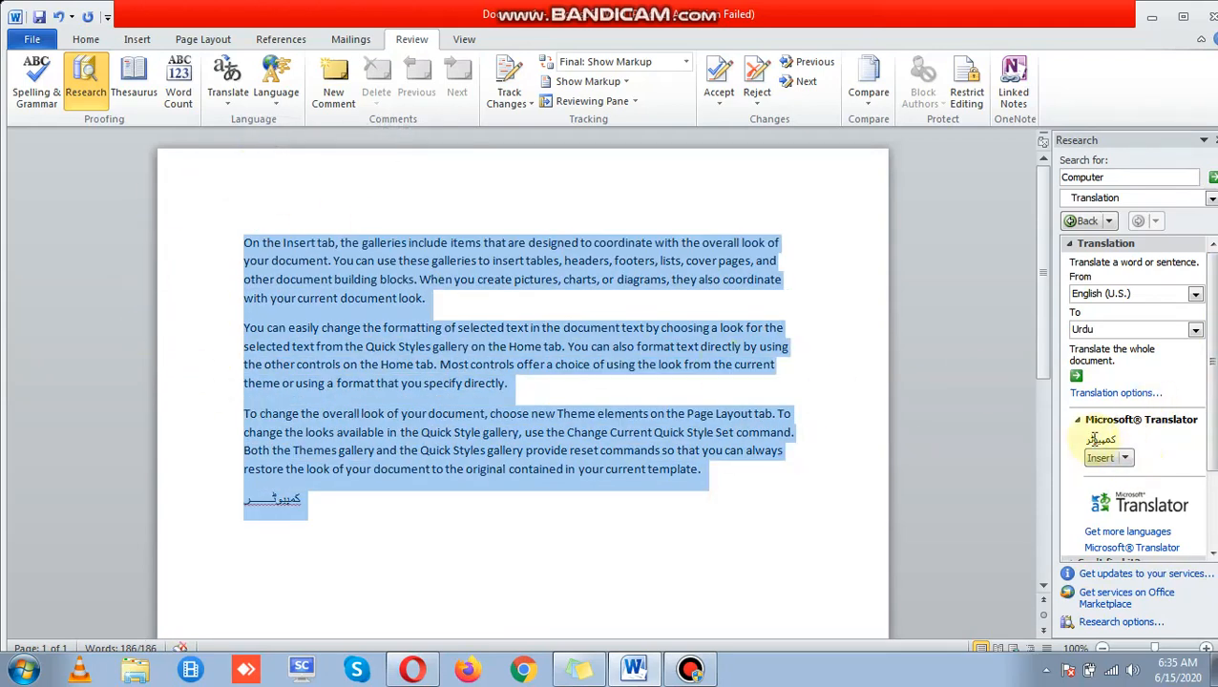
Step: Send the whole document to the online Web Translator and maximize its Internet Explorer window
click(1077, 376)
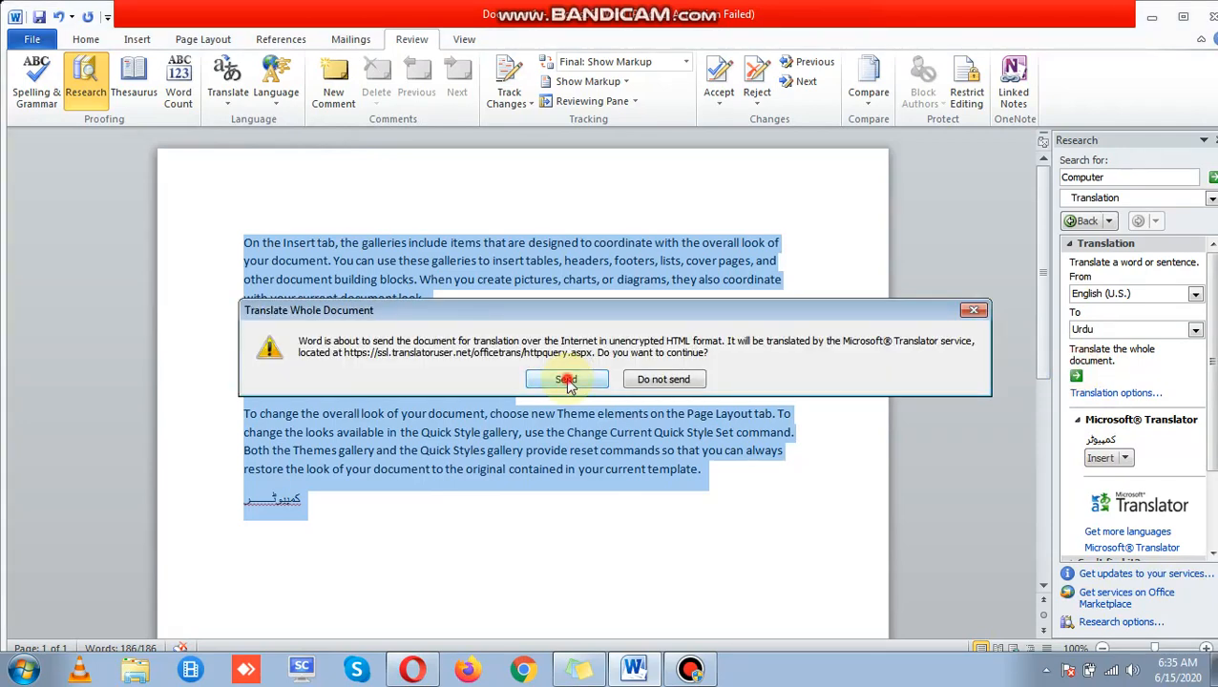
click(566, 380)
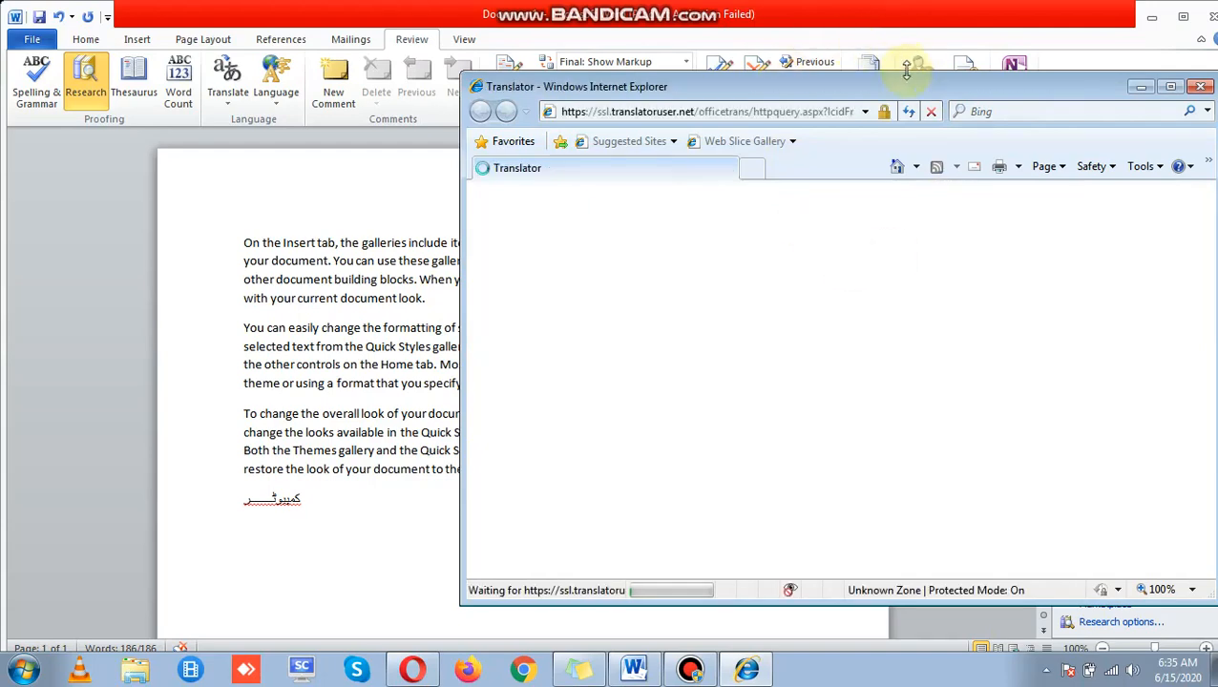
drag(920, 84, 791, 81)
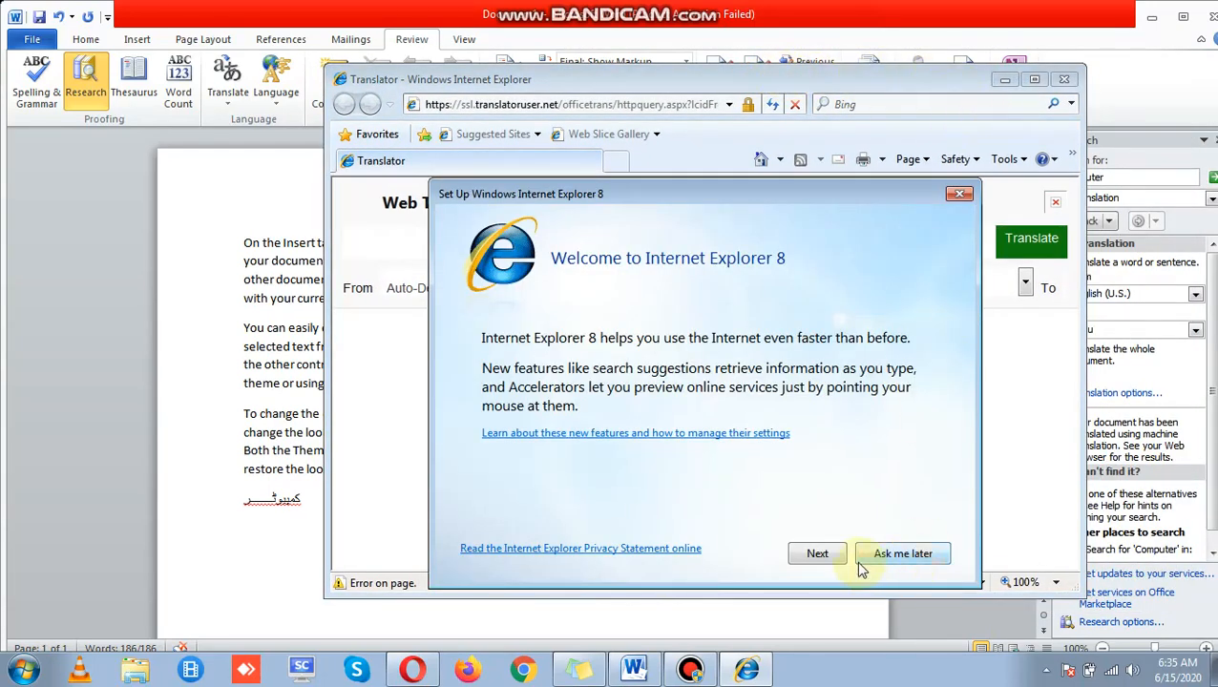
click(870, 563)
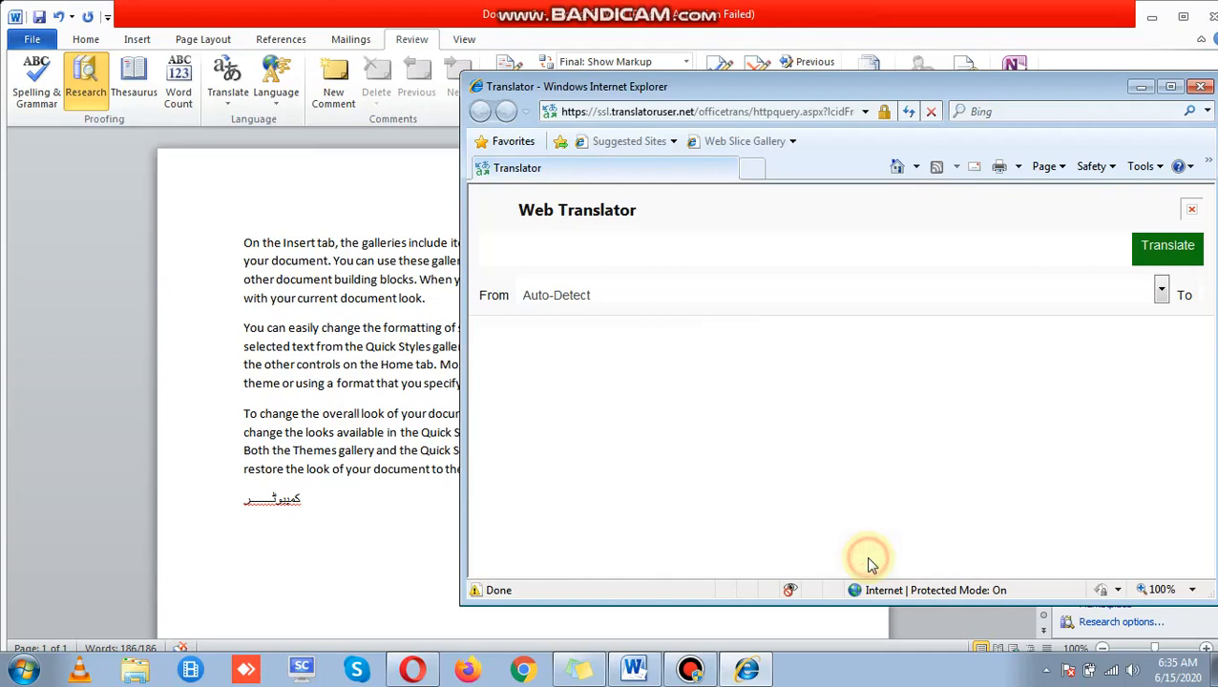
click(1170, 88)
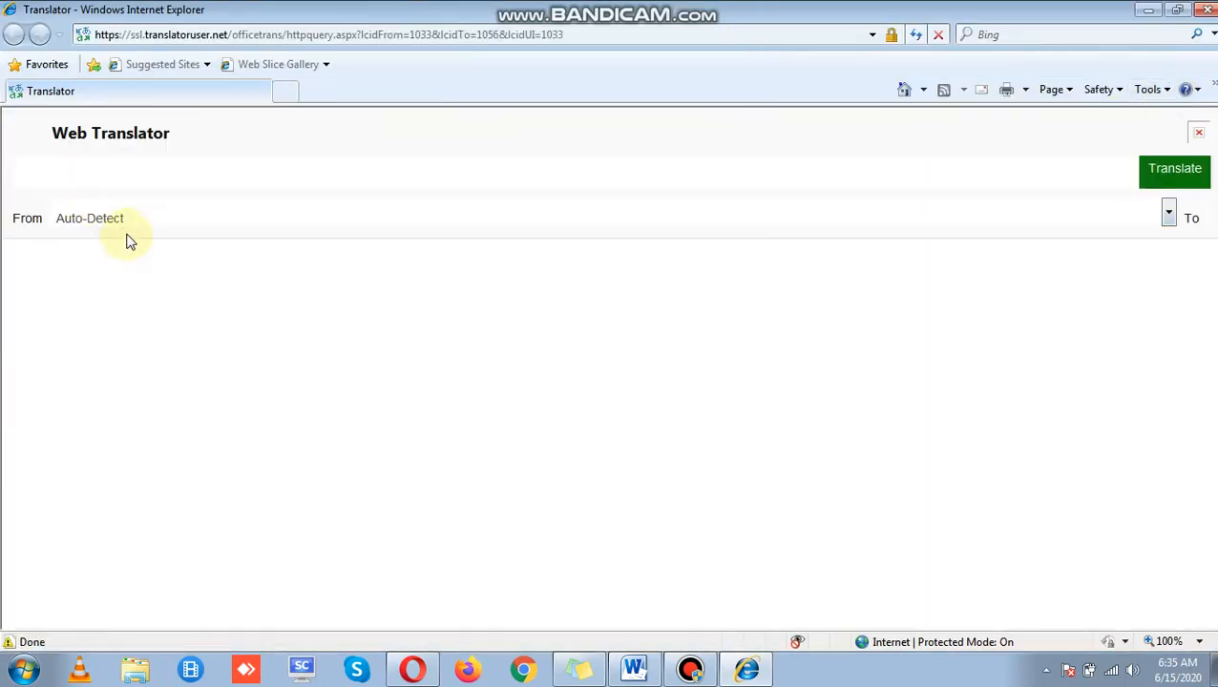
Step: Set the Web Translator's source language to English and run the translation
click(1169, 215)
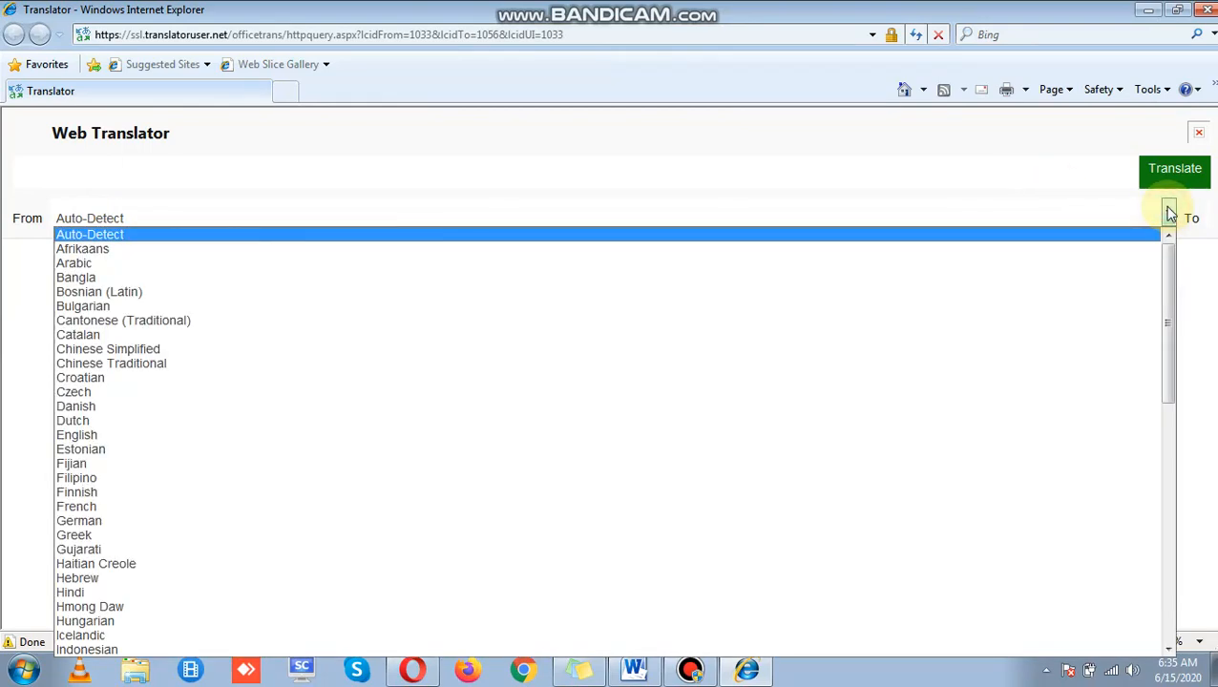
key(u)
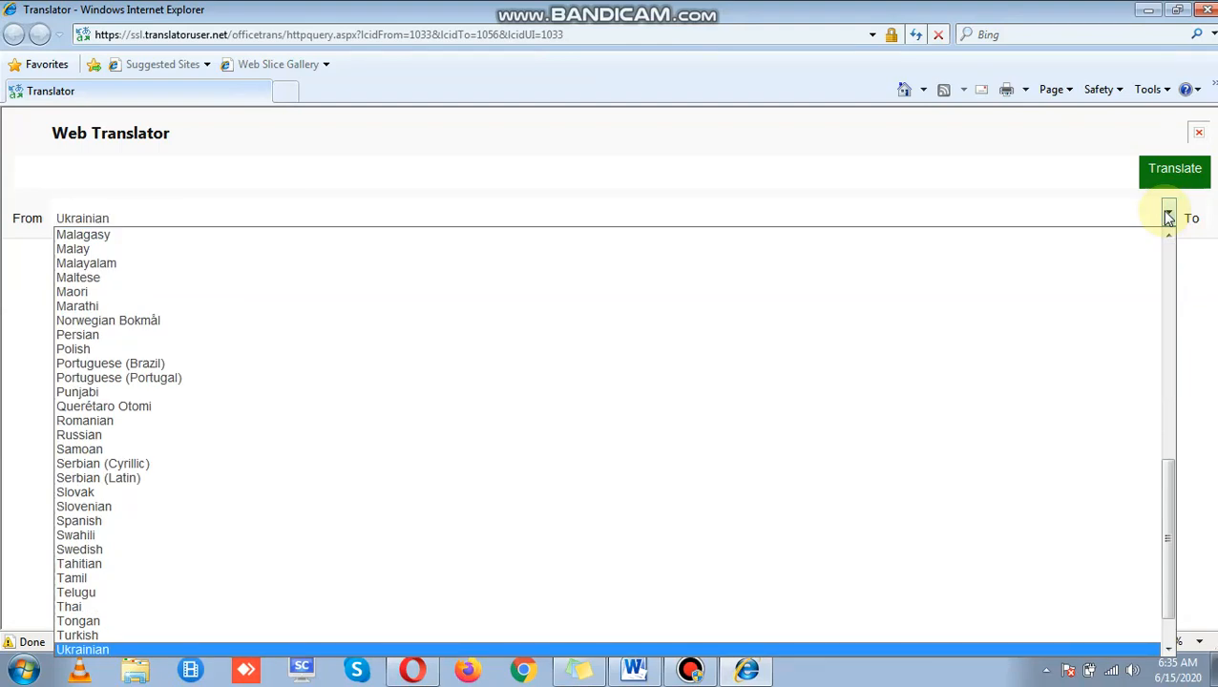
key(e)
key(e)
key(Up)
key(Return)
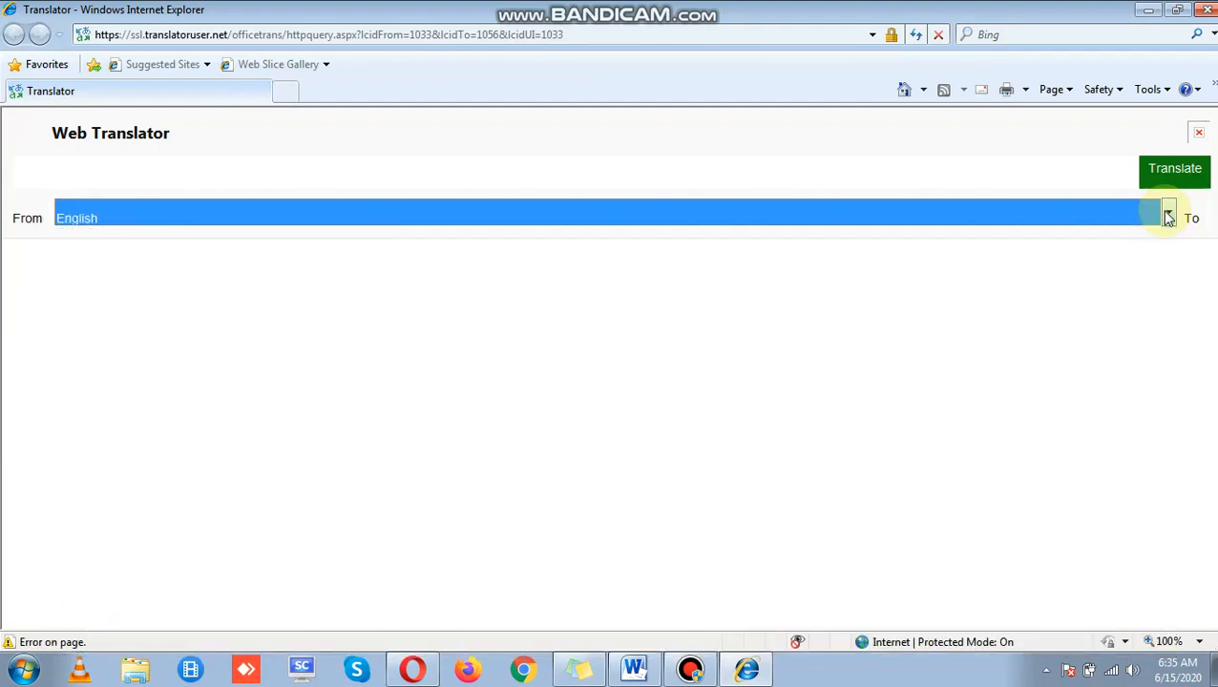
click(1186, 218)
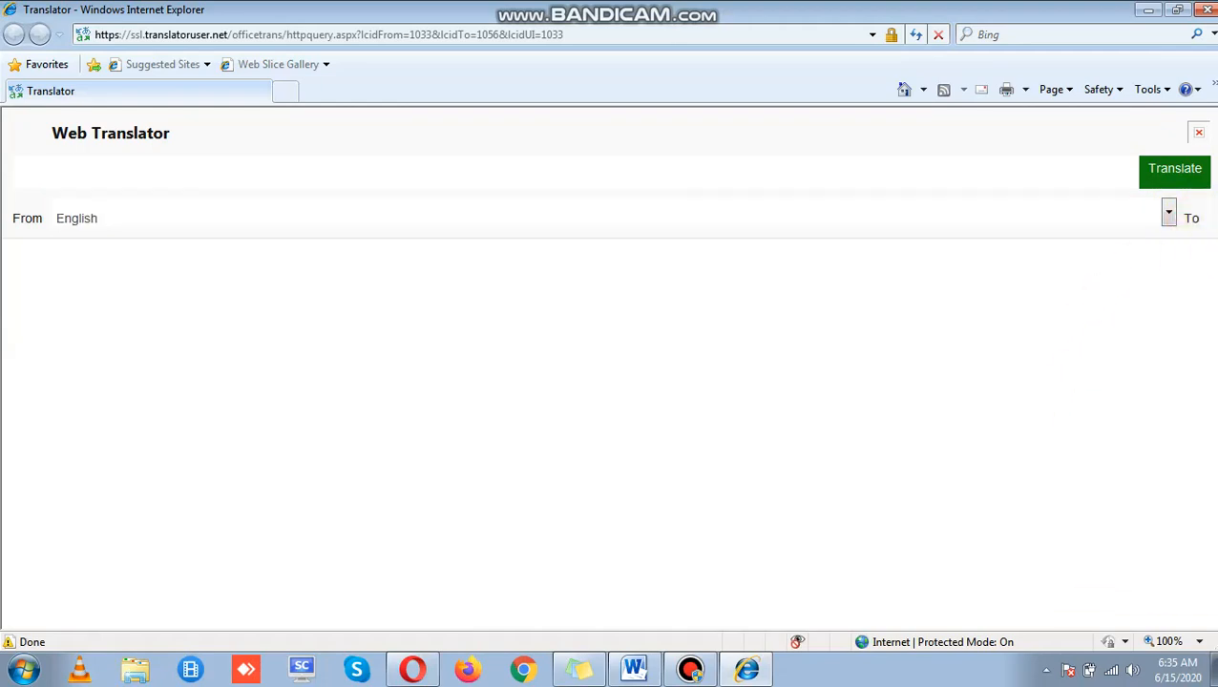
click(1164, 186)
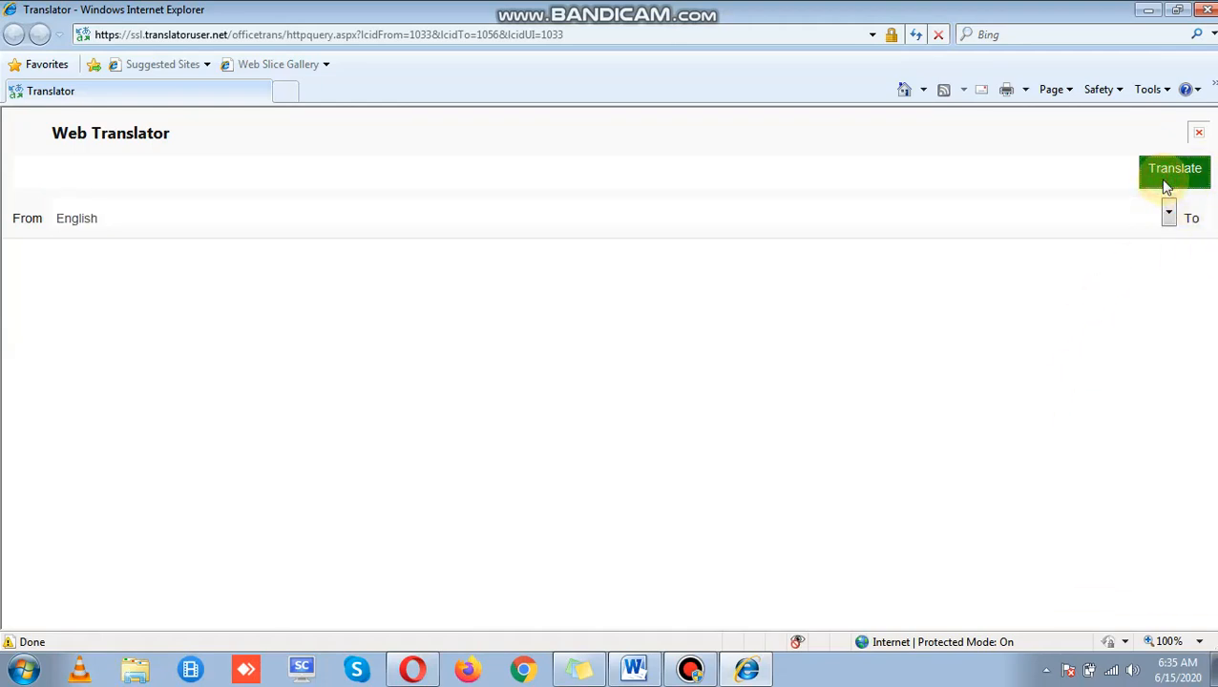
Step: Zoom the translator page to 50%, then close Internet Explorer to return to Word
click(732, 345)
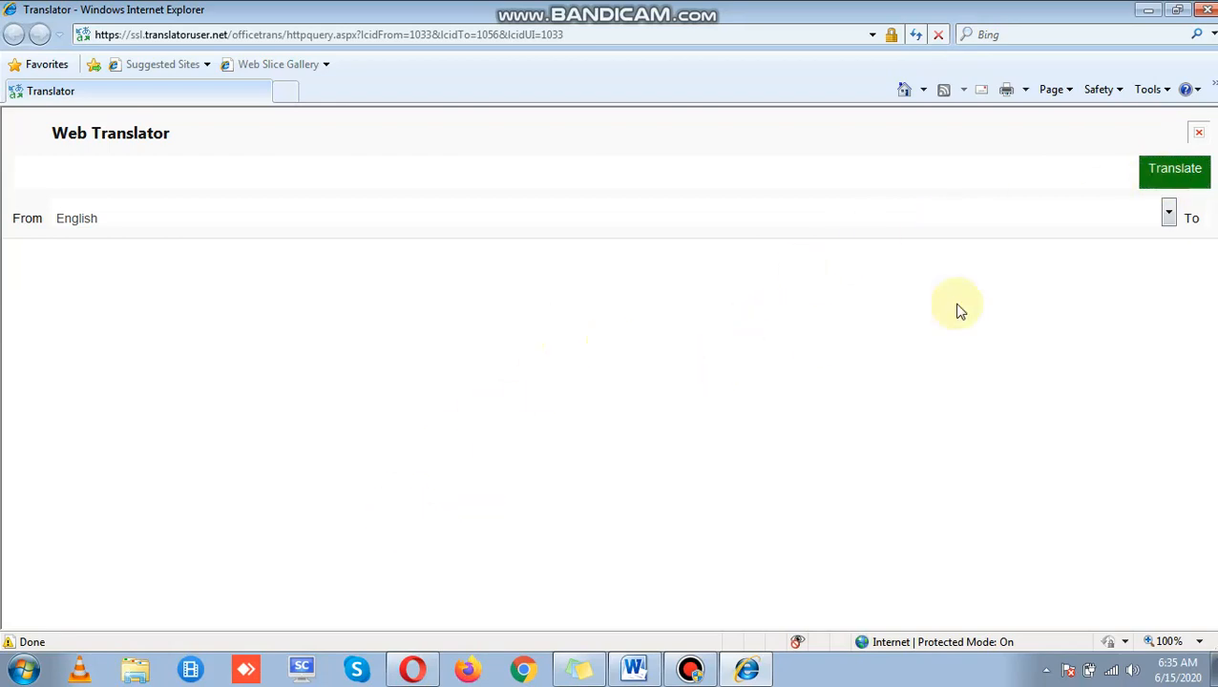
click(1006, 433)
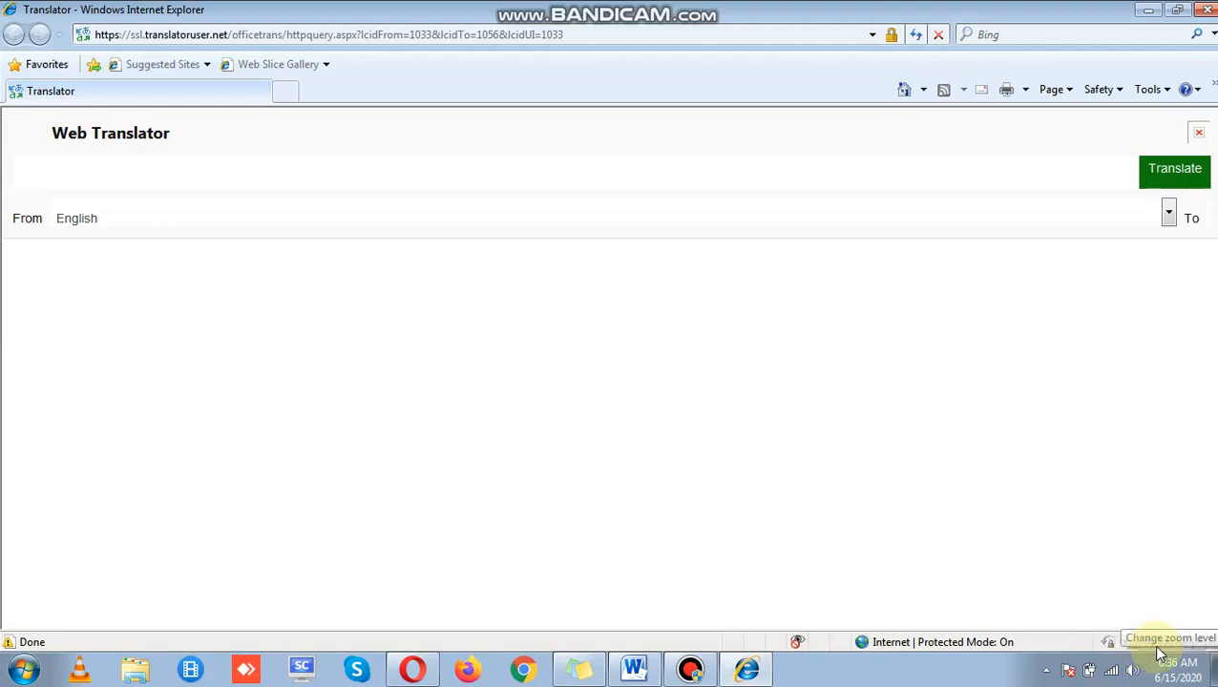
click(1198, 646)
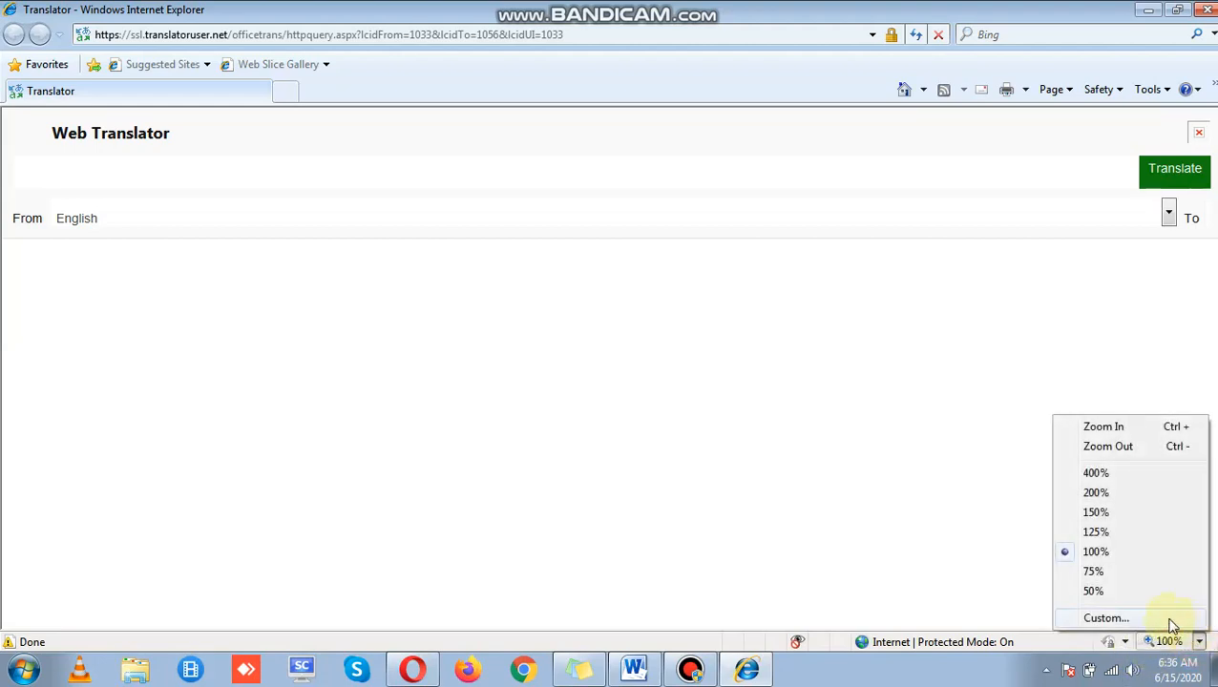
click(1136, 590)
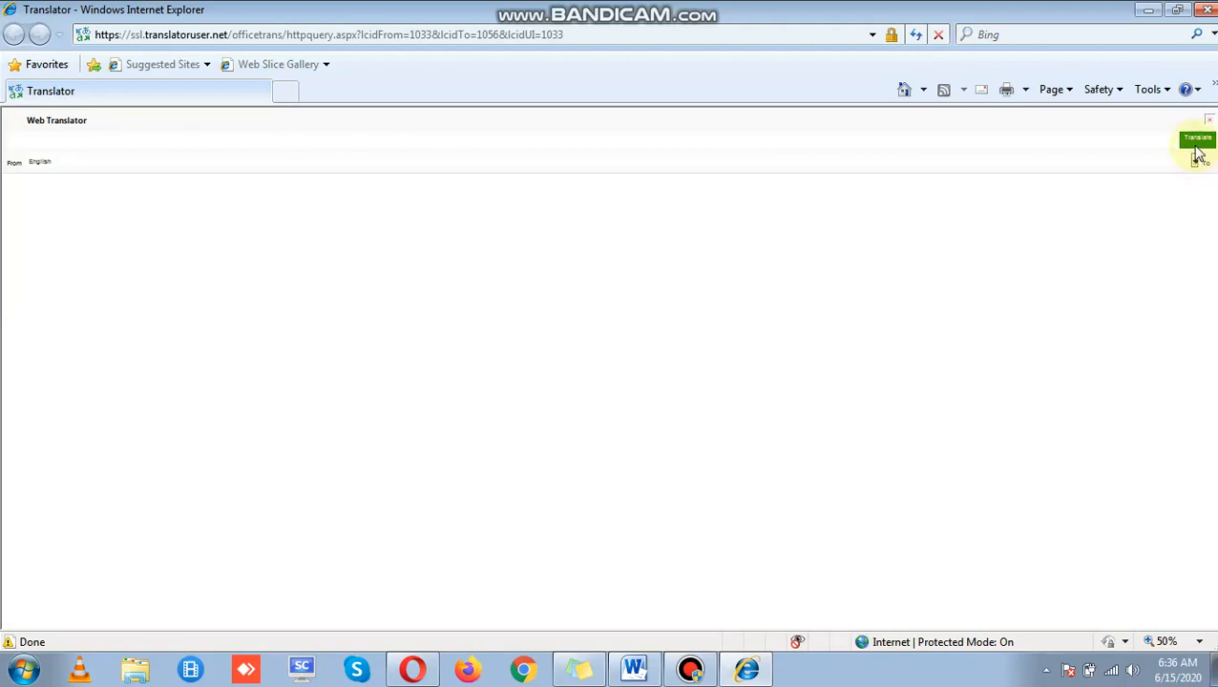
click(1207, 9)
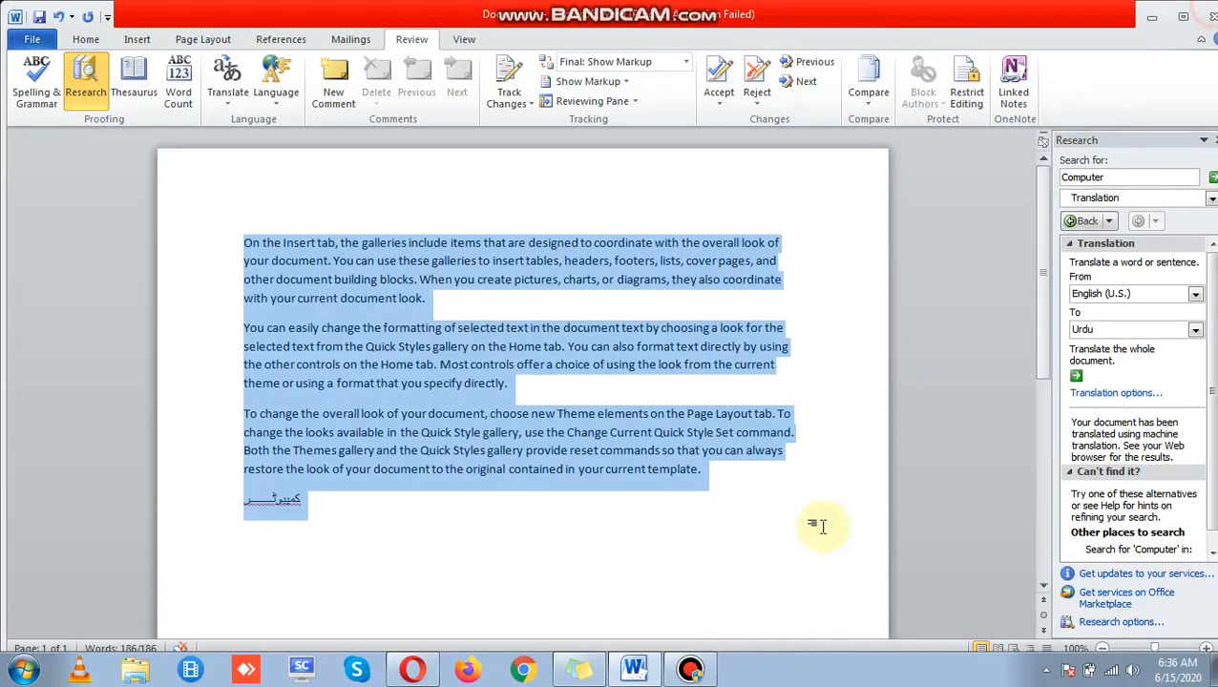
click(1104, 394)
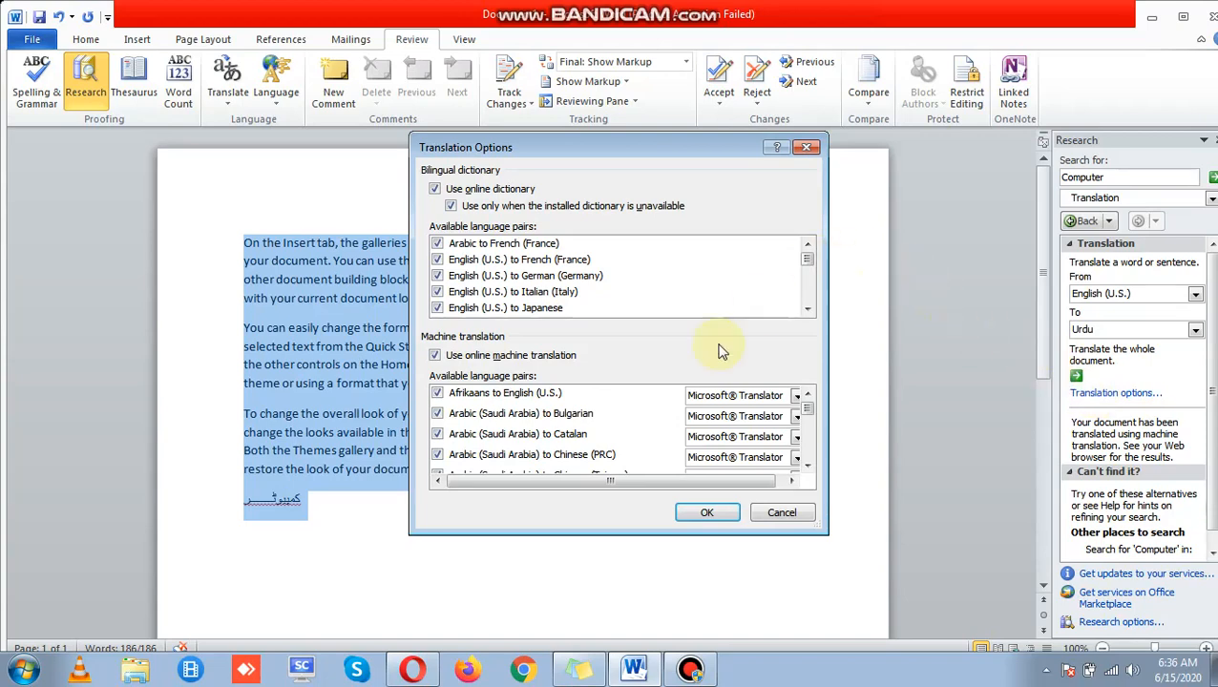
click(706, 513)
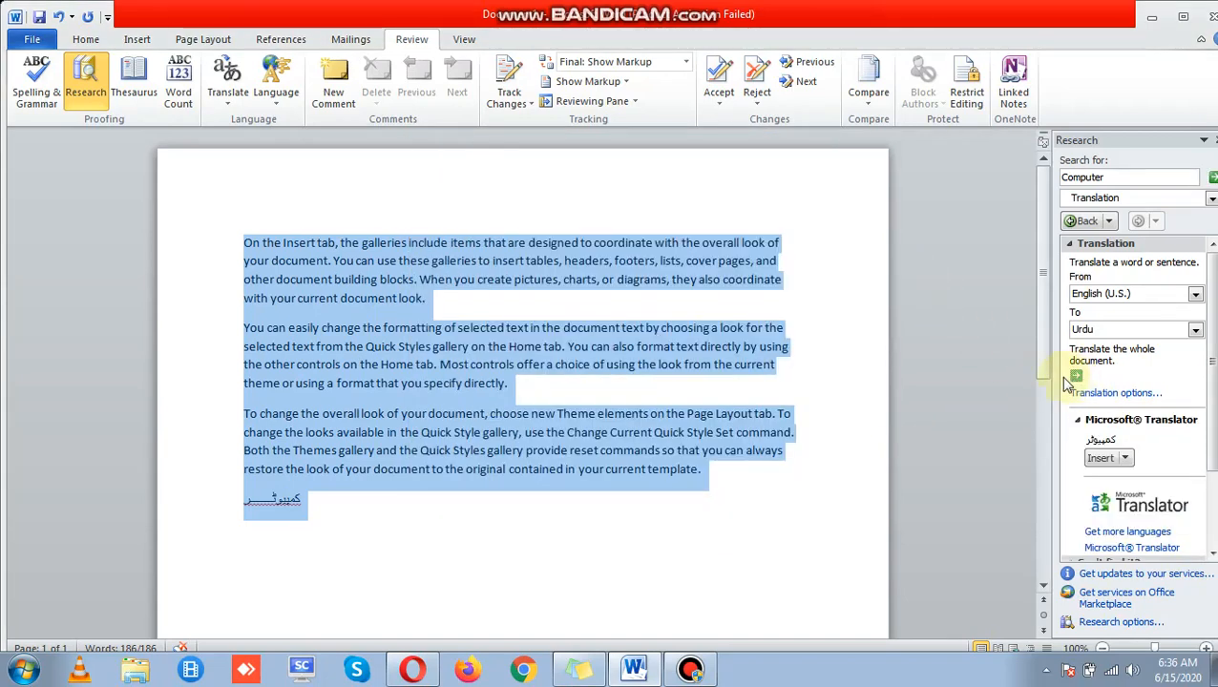
click(773, 418)
click(781, 282)
drag(781, 283, 240, 278)
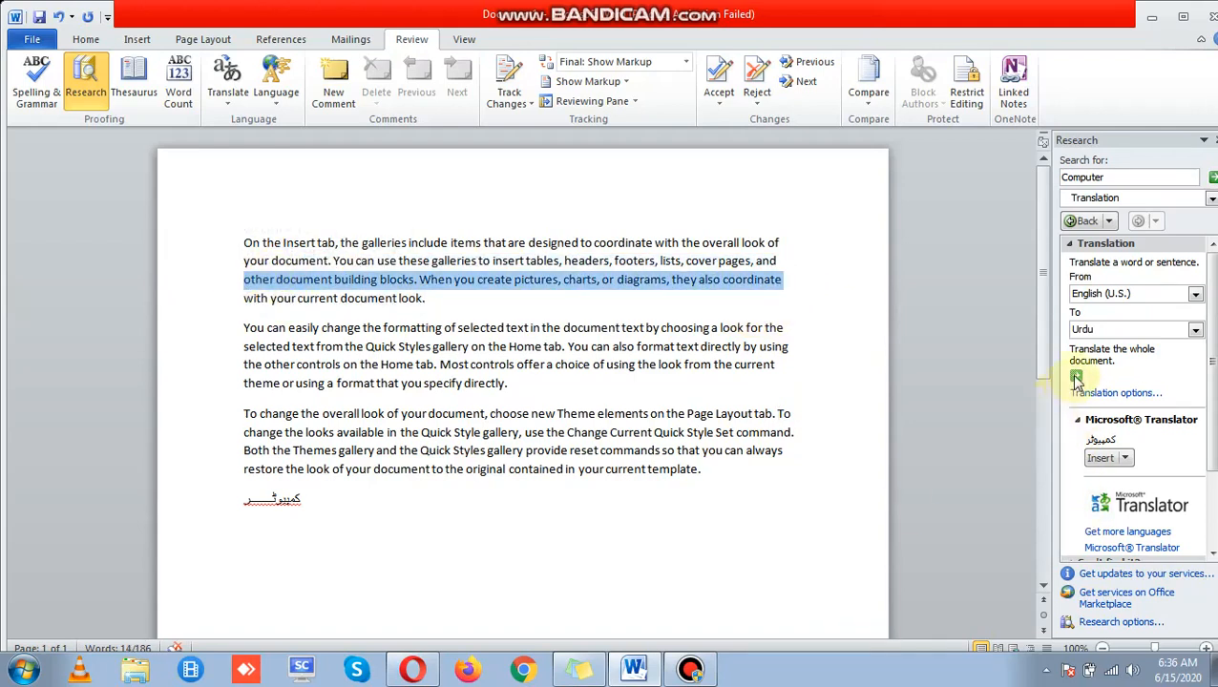
click(1076, 377)
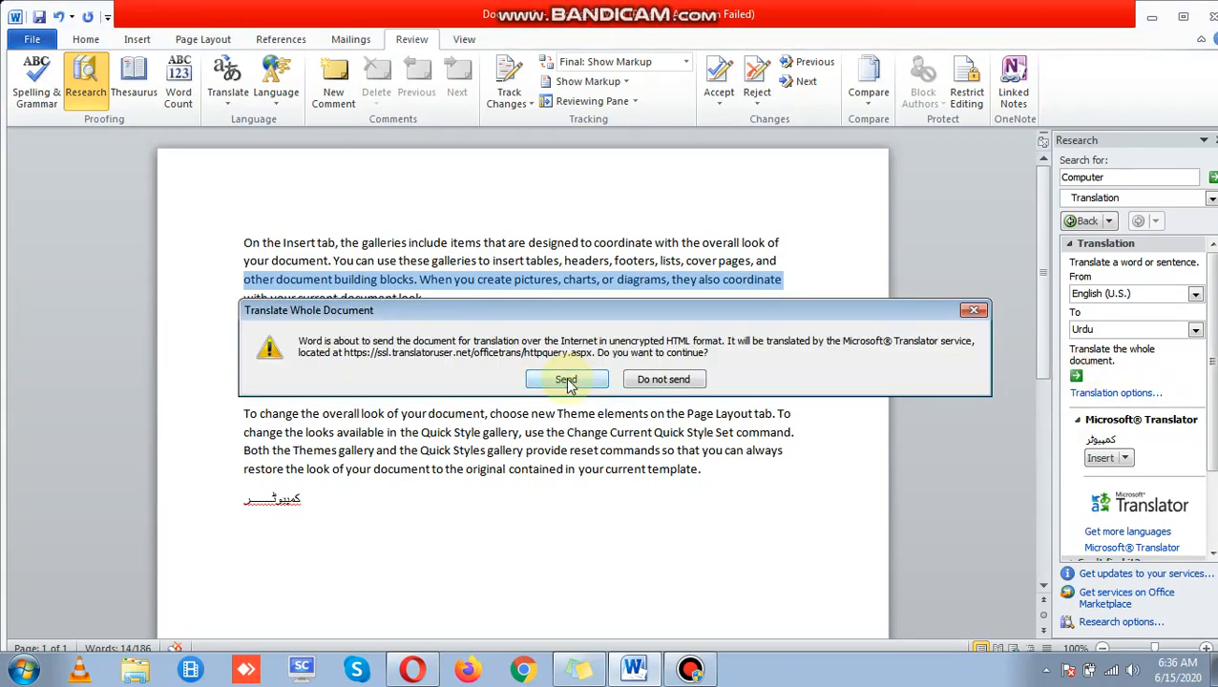
click(659, 379)
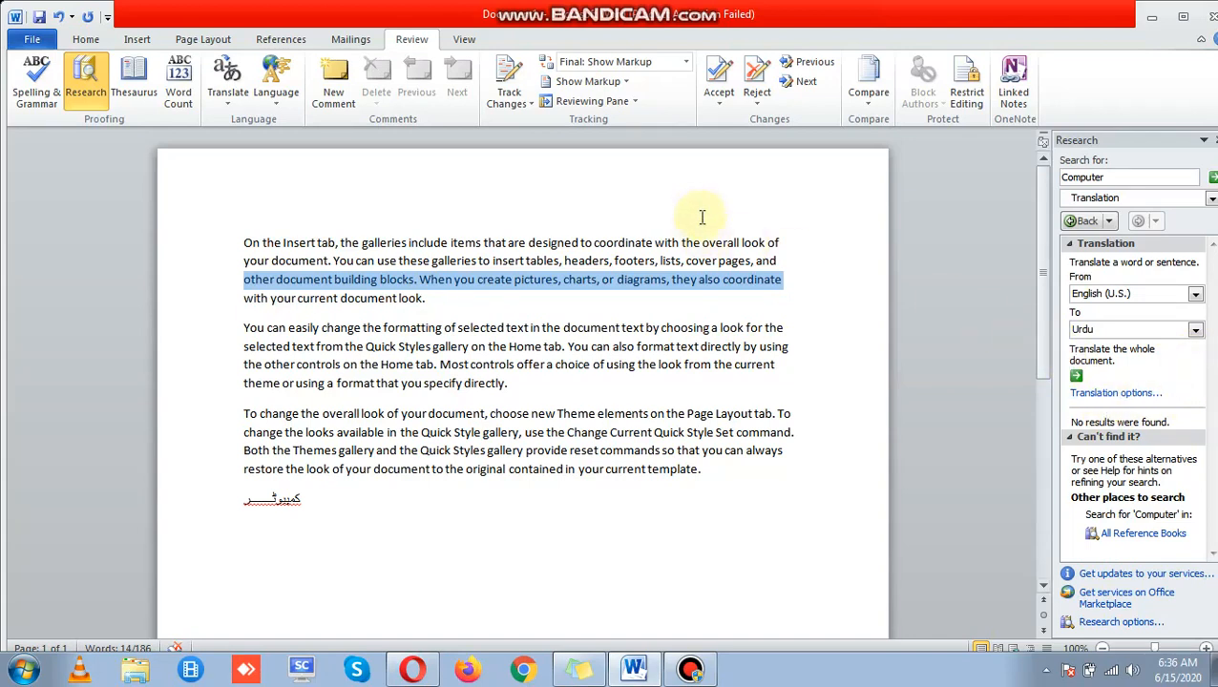
click(778, 281)
double_click(775, 279)
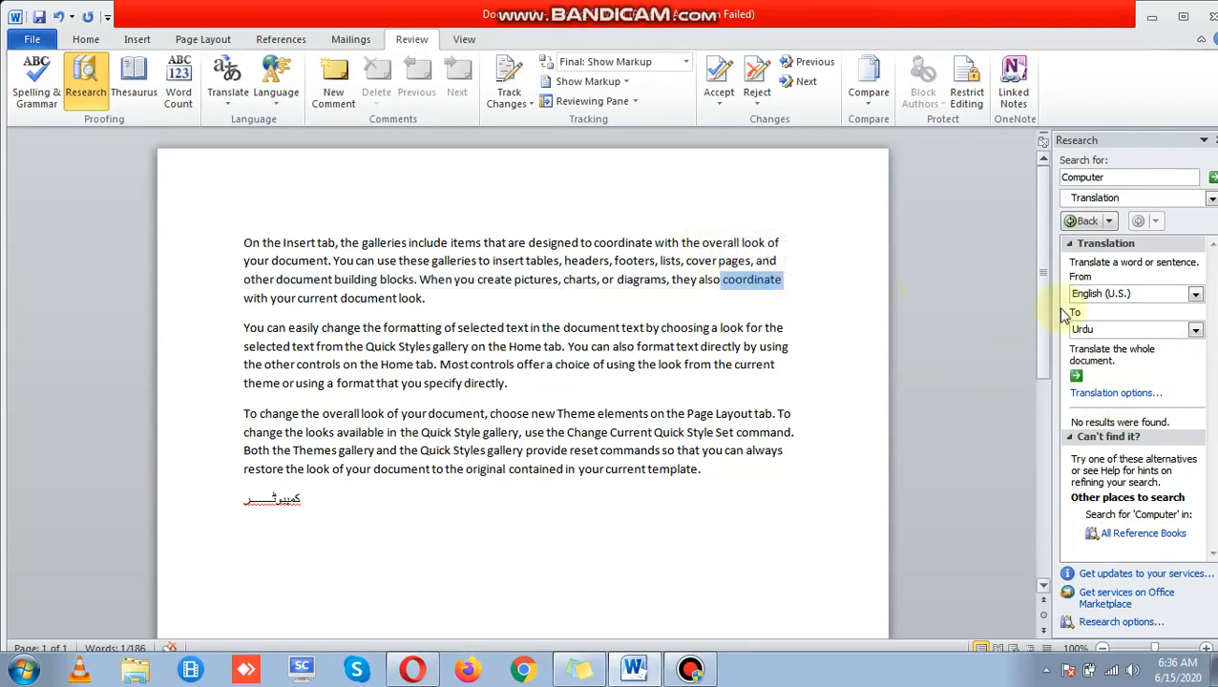
click(1074, 379)
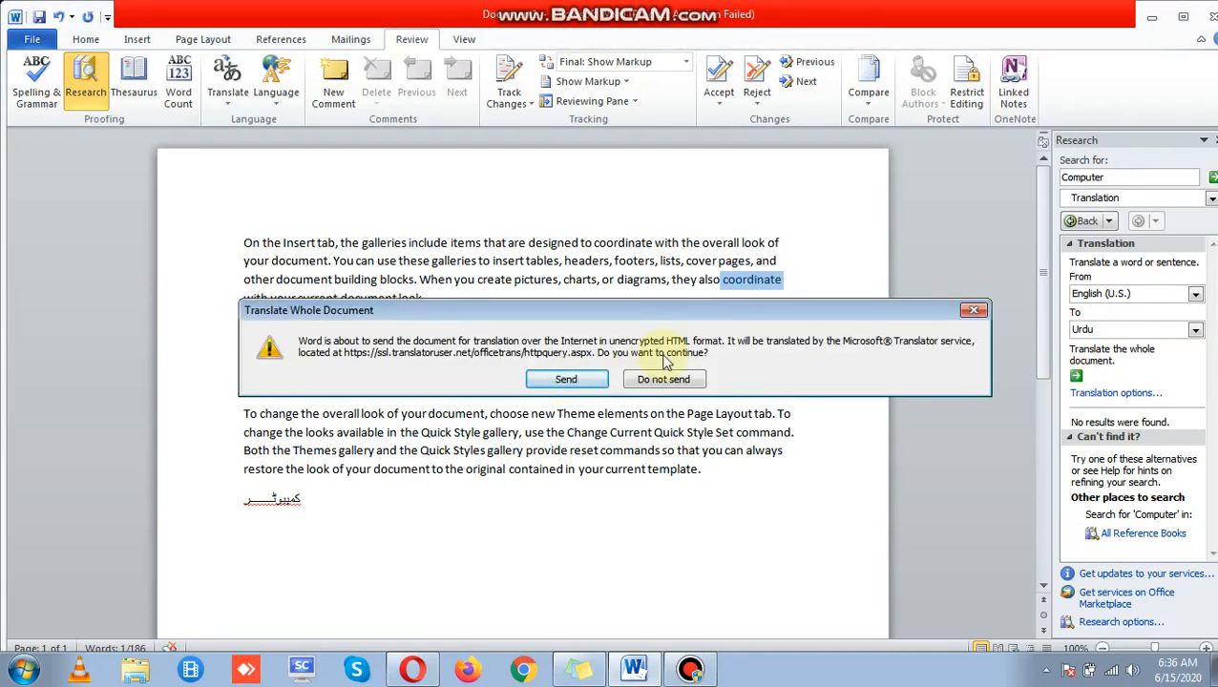
click(972, 313)
double_click(456, 468)
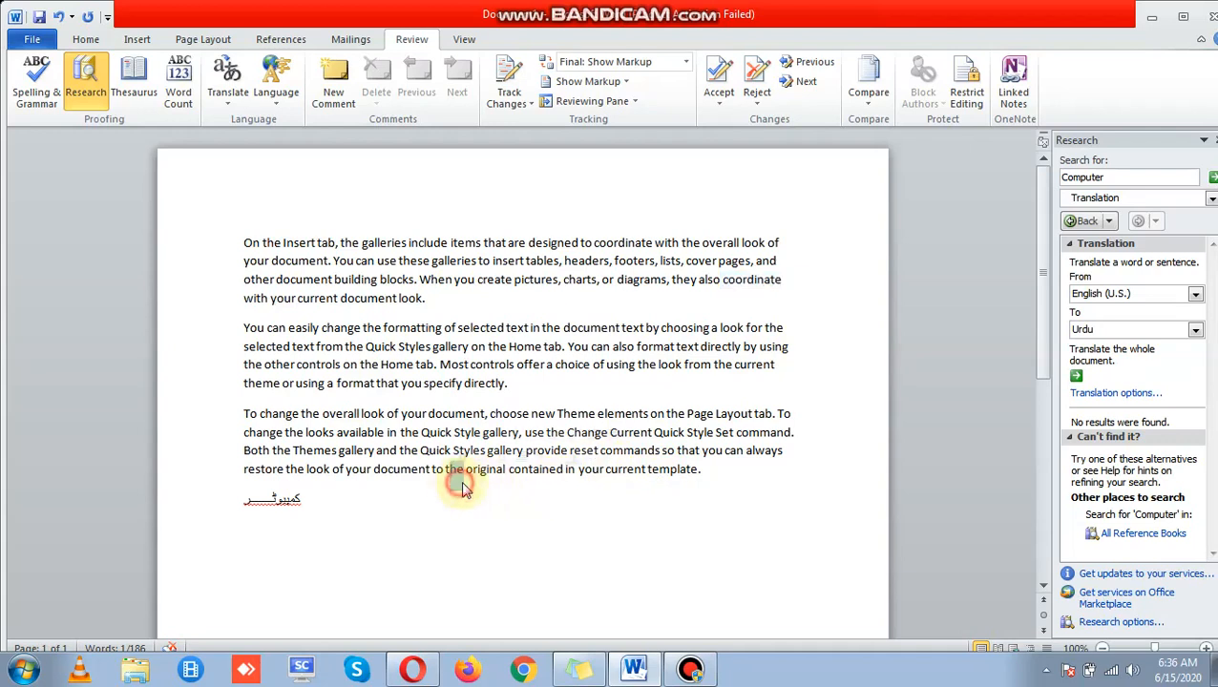
Step: Type a test word on the empty line below the Urdu word and select that line
click(396, 522)
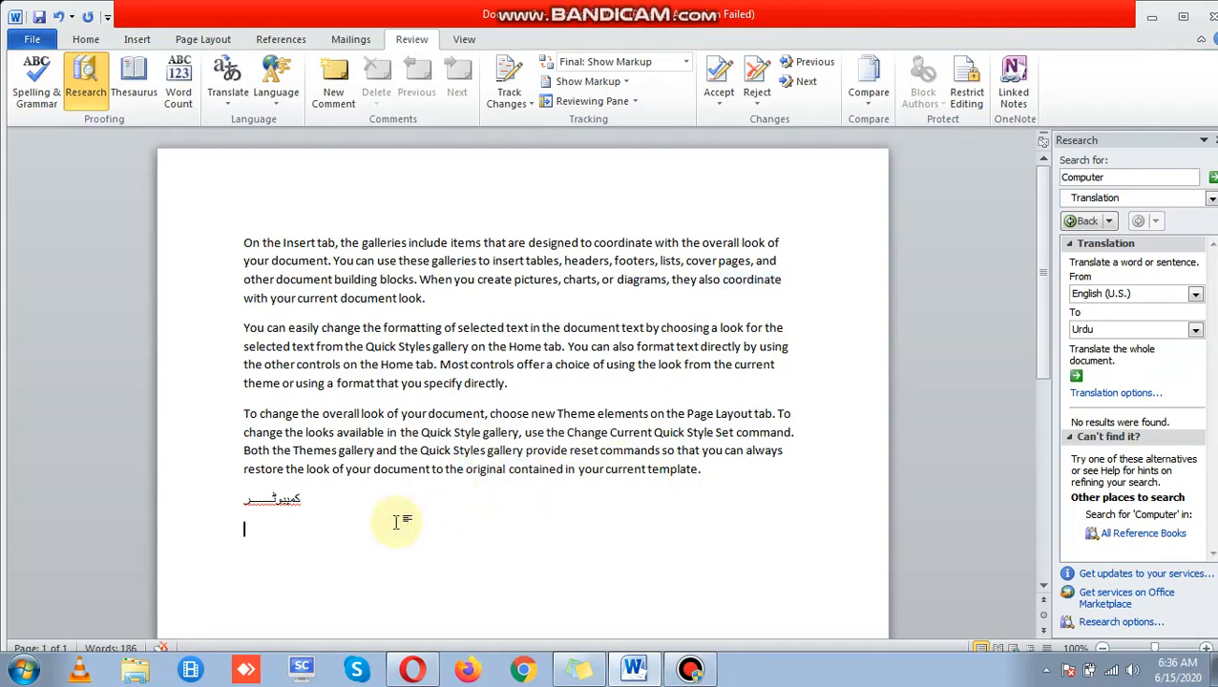
text(poro)
key(BackSpace)
key(BackSpace)
key(BackSpace)
key(BackSpace)
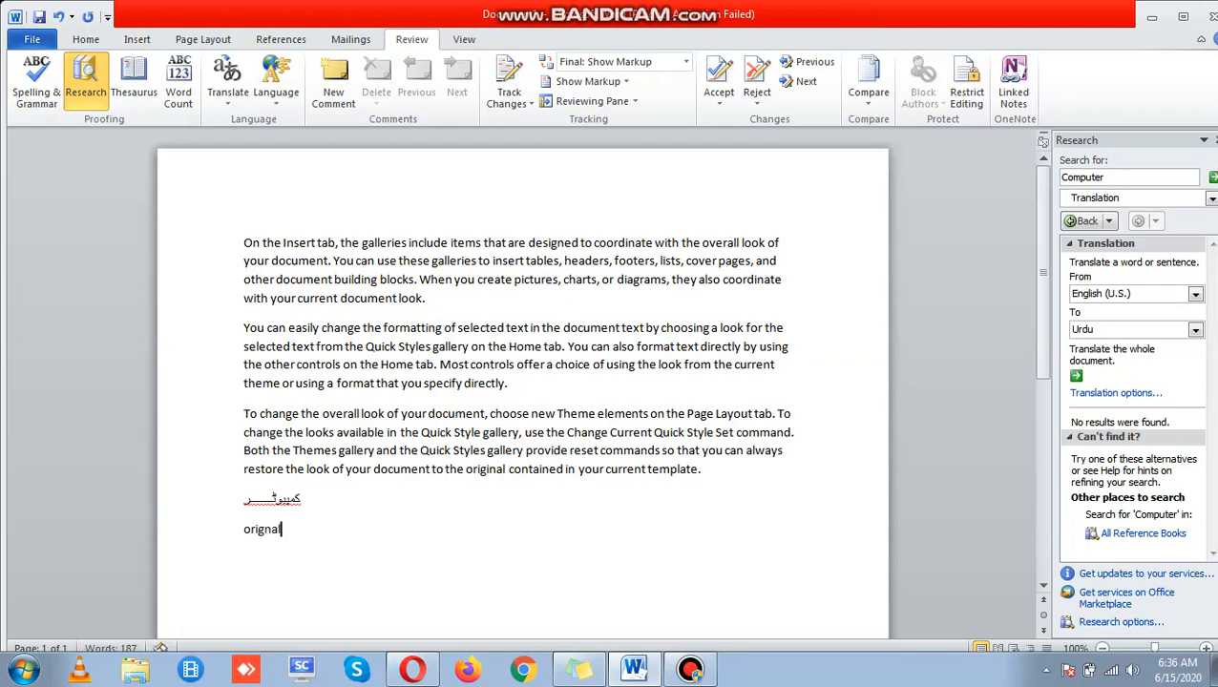
key(shift+Left)
click(195, 551)
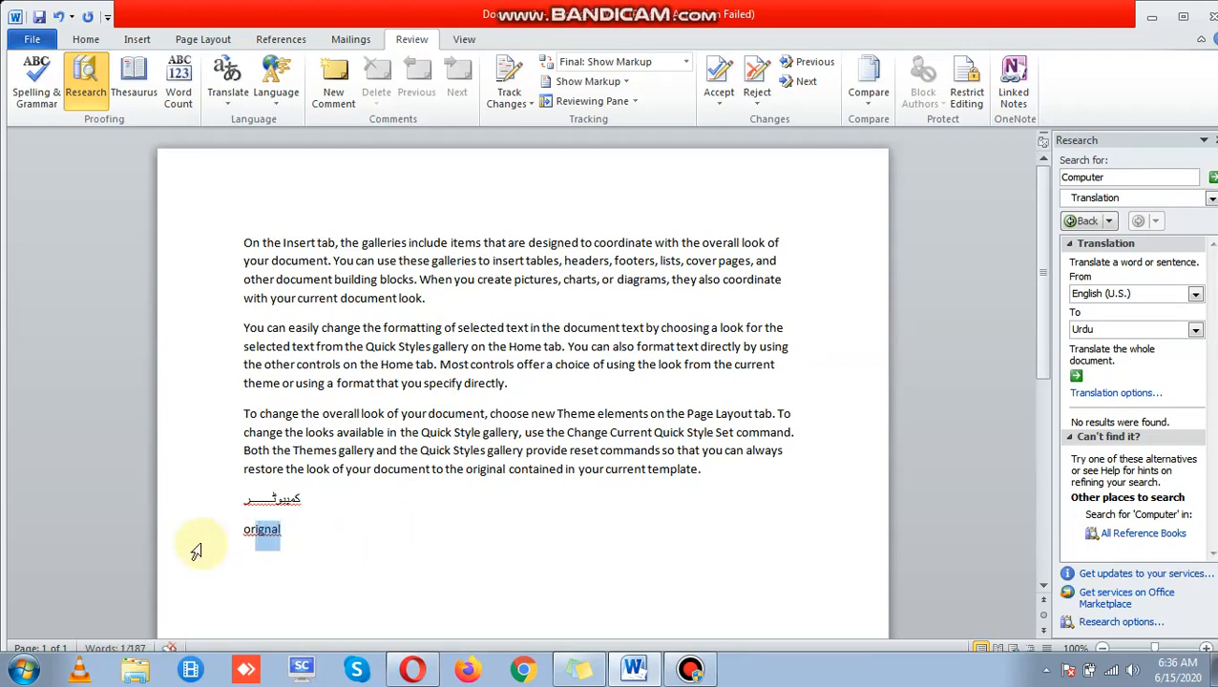
Step: Request whole-document translation, dismiss the confirmation, and step back twice in the Research pane
click(1076, 375)
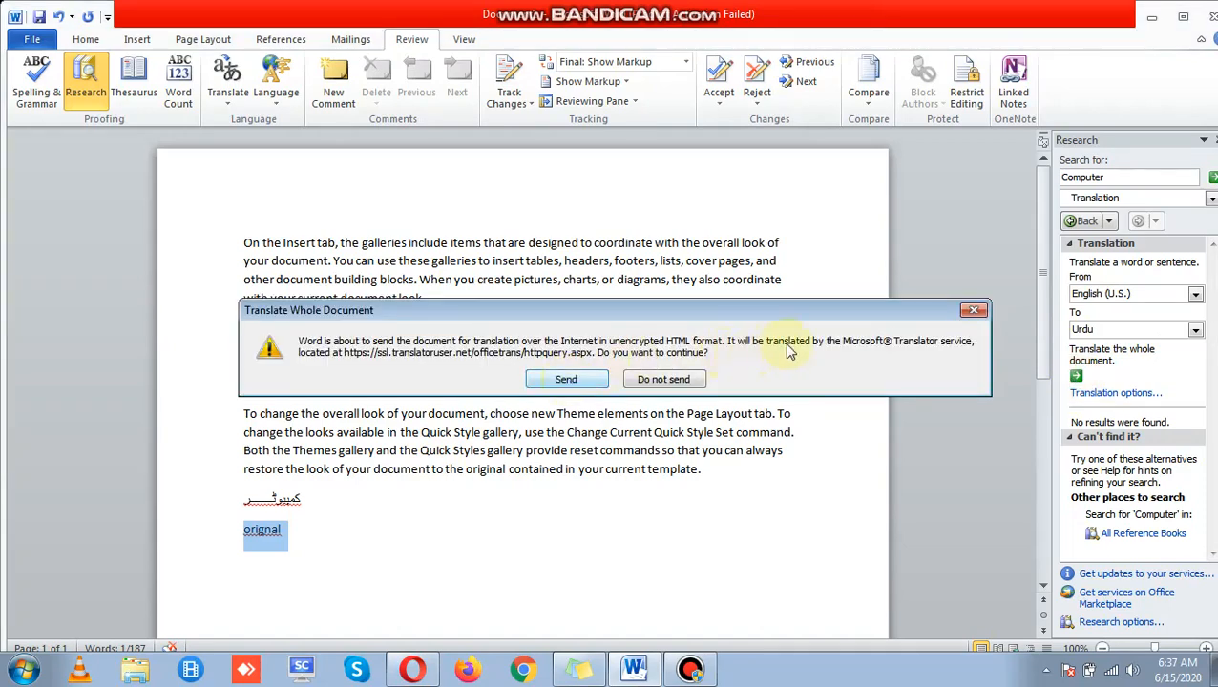
click(975, 315)
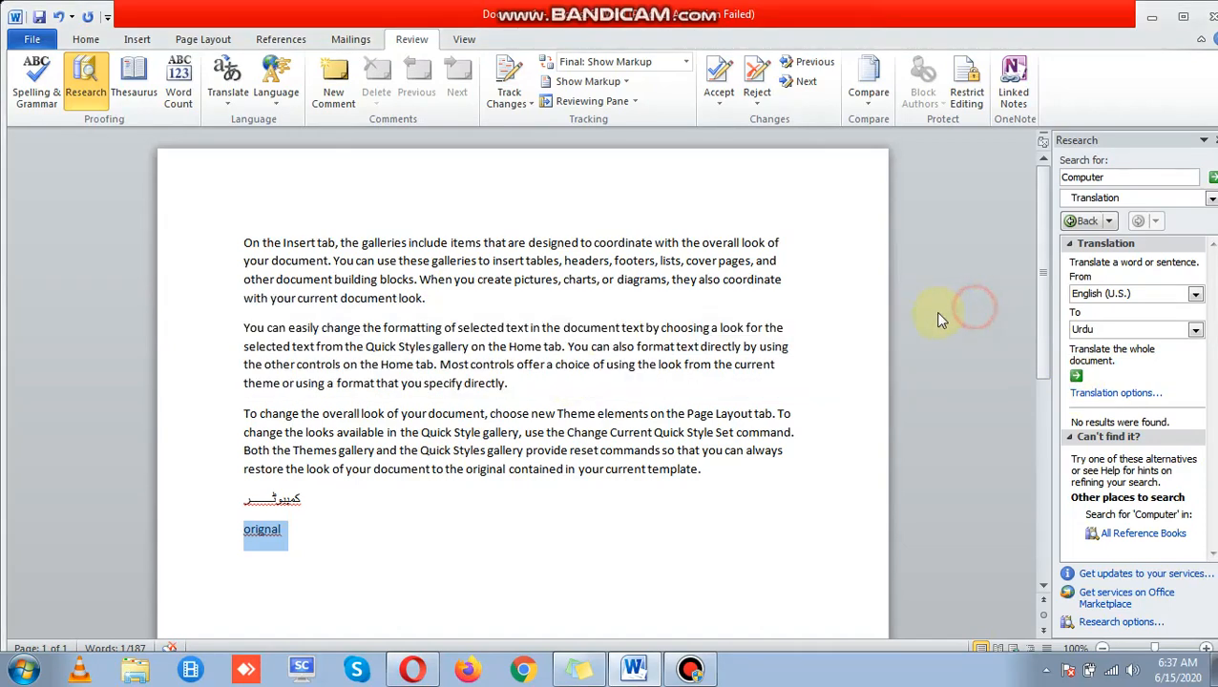
click(1100, 226)
click(1097, 224)
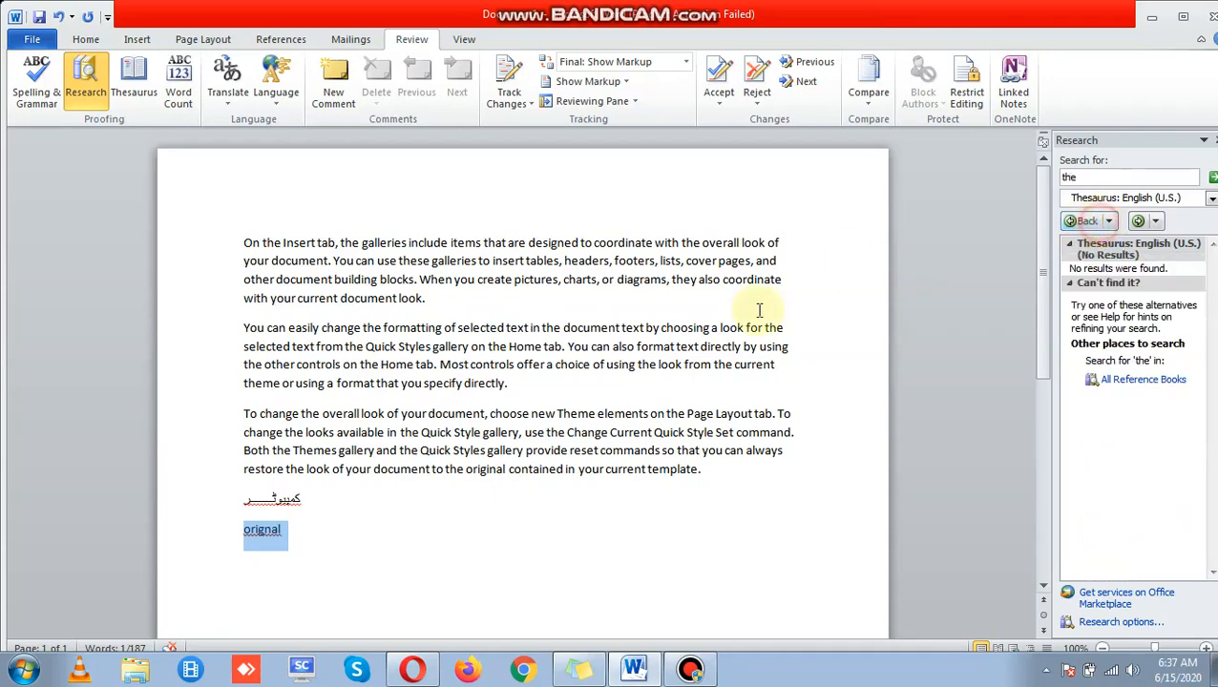
click(691, 671)
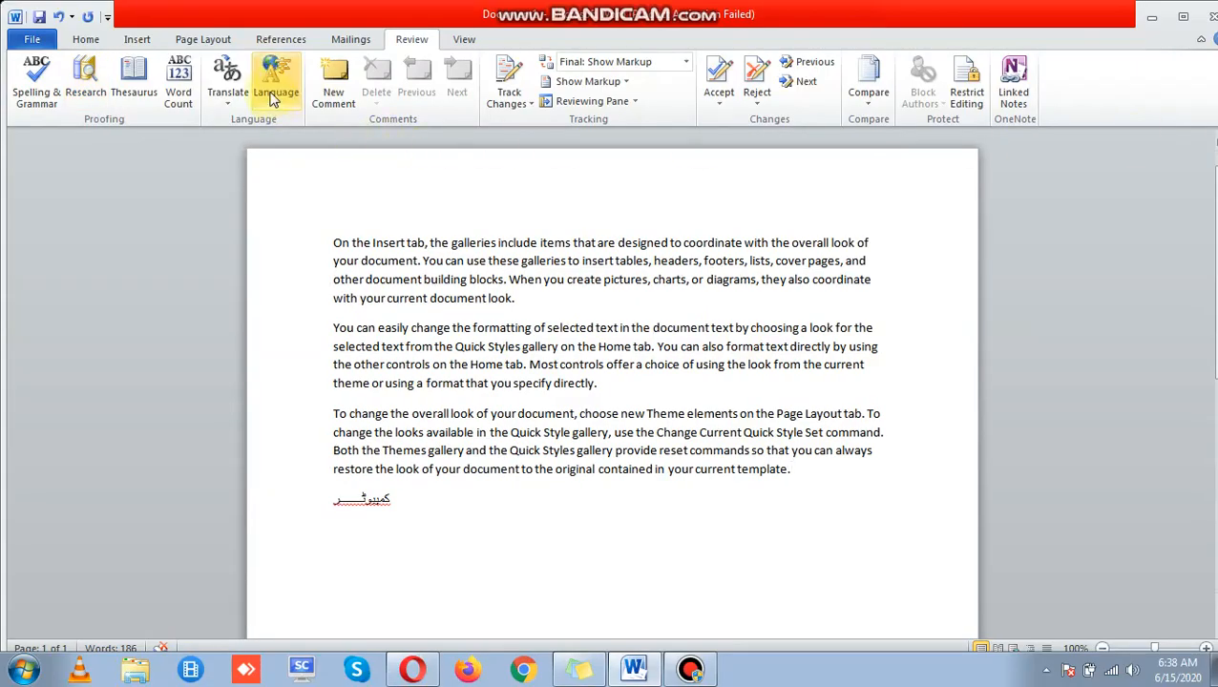
Step: Mark the text as English (U.S.) for proofing, leaving Detect language automatically checked
click(273, 96)
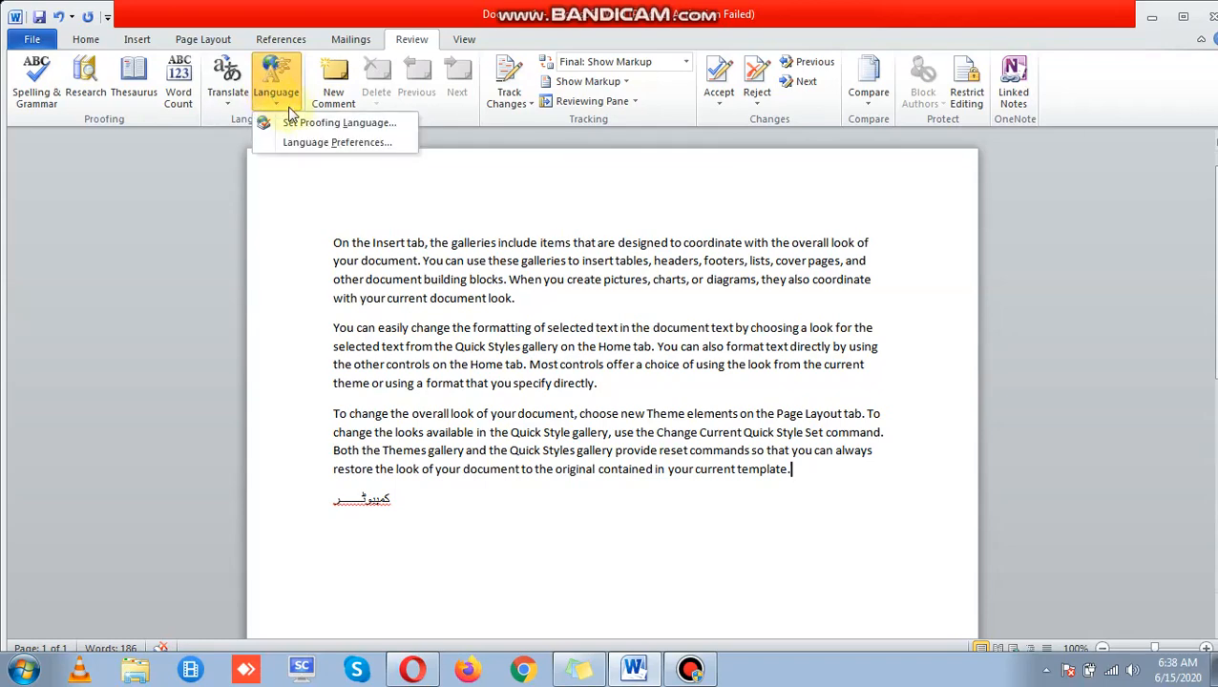
click(337, 143)
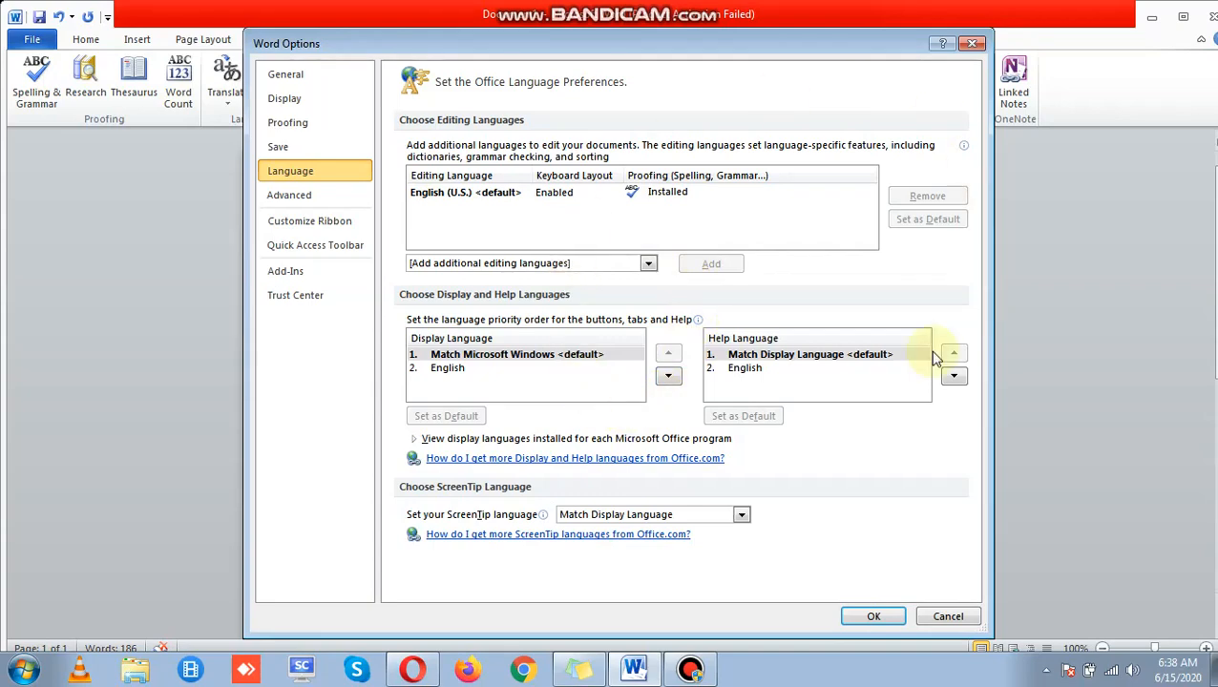
click(961, 625)
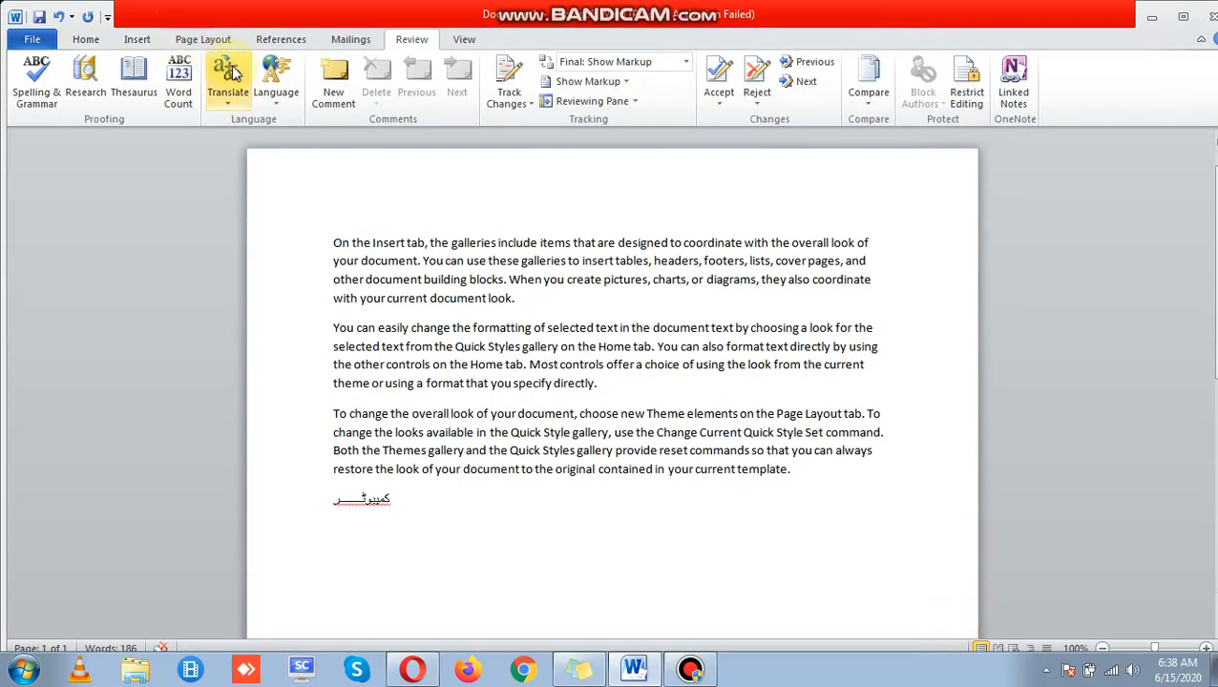
click(276, 88)
click(293, 125)
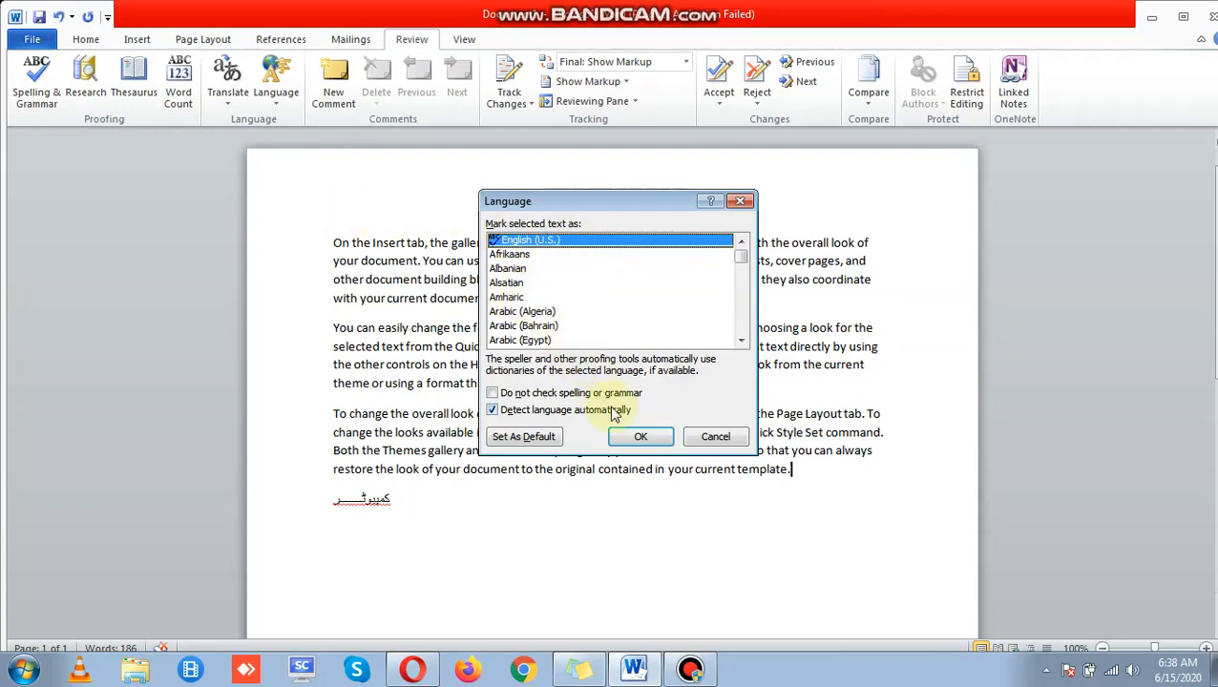
click(642, 438)
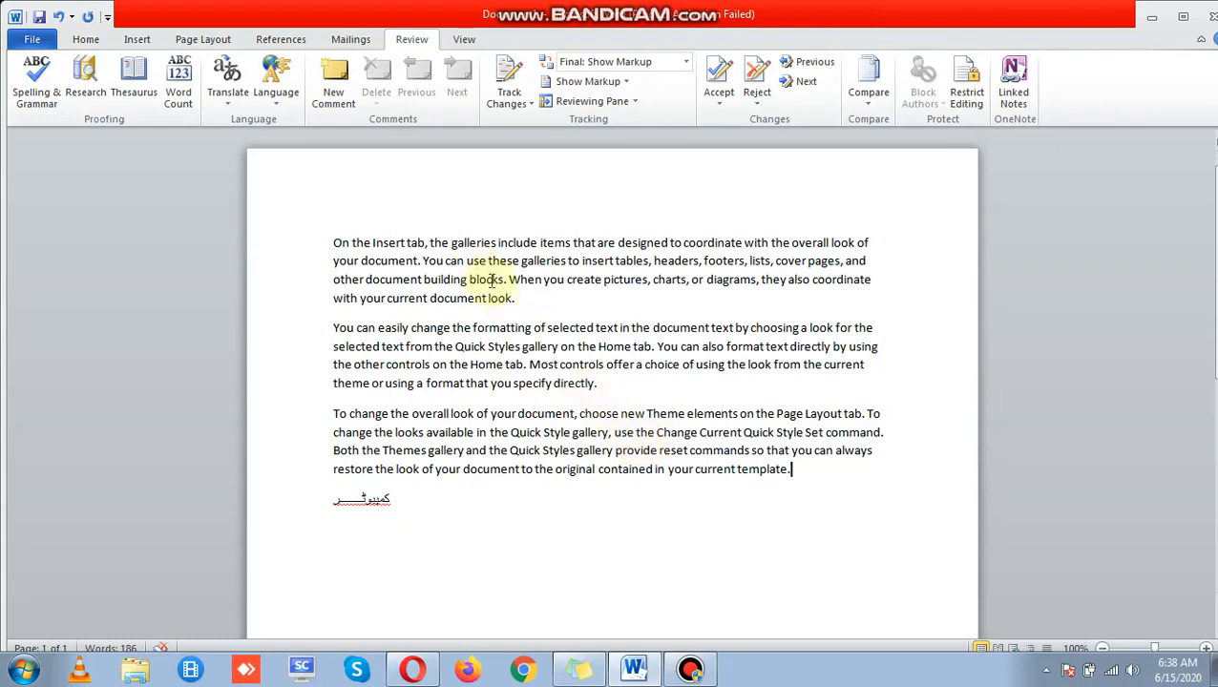
drag(872, 481, 353, 265)
click(354, 260)
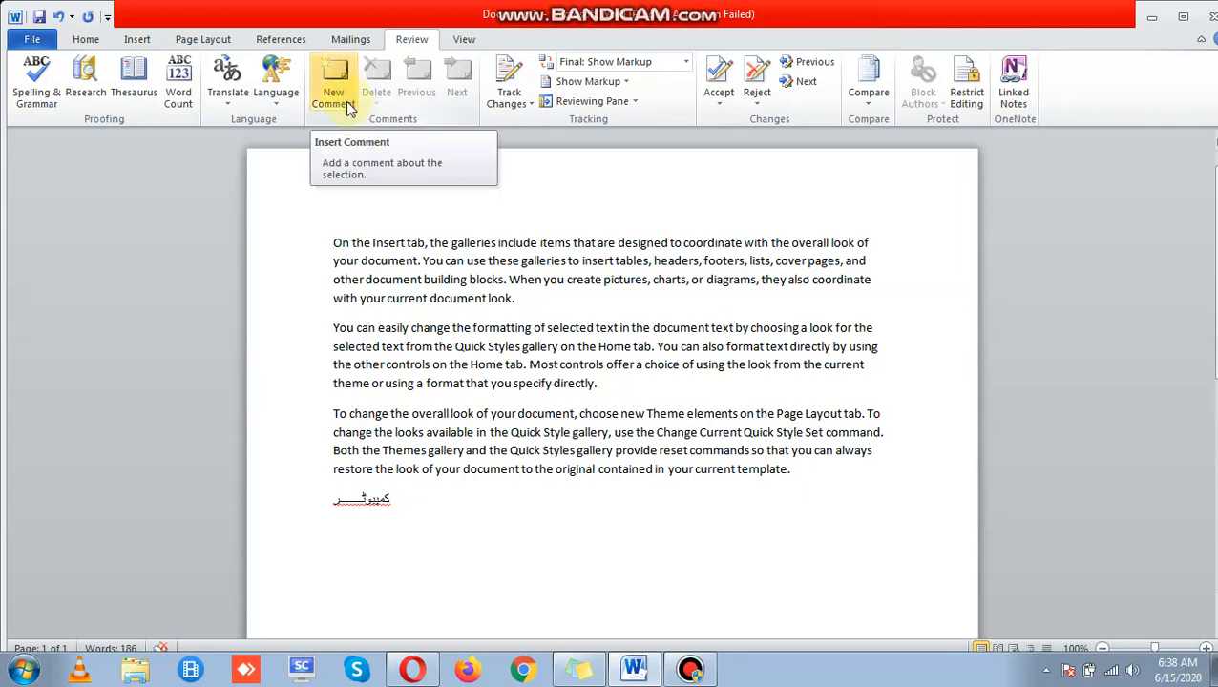
Step: Select the Urdu word on the last line and add the comment 'Electronic machine'
drag(330, 242, 471, 263)
drag(409, 522, 291, 498)
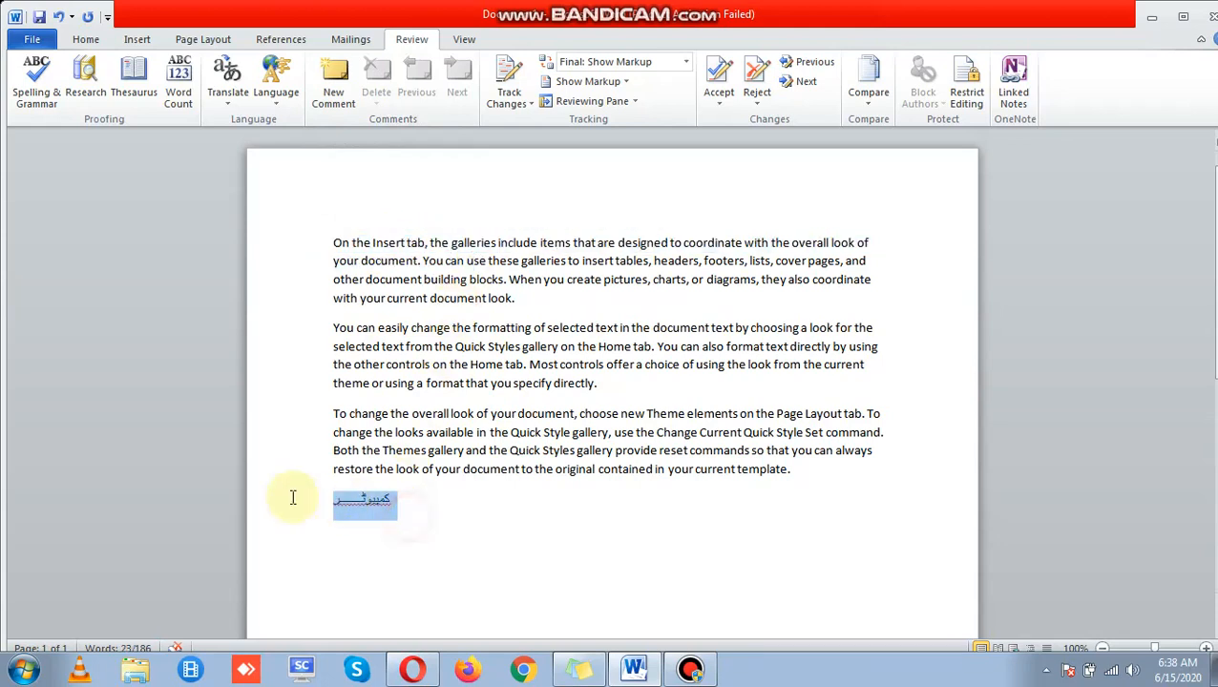
click(343, 84)
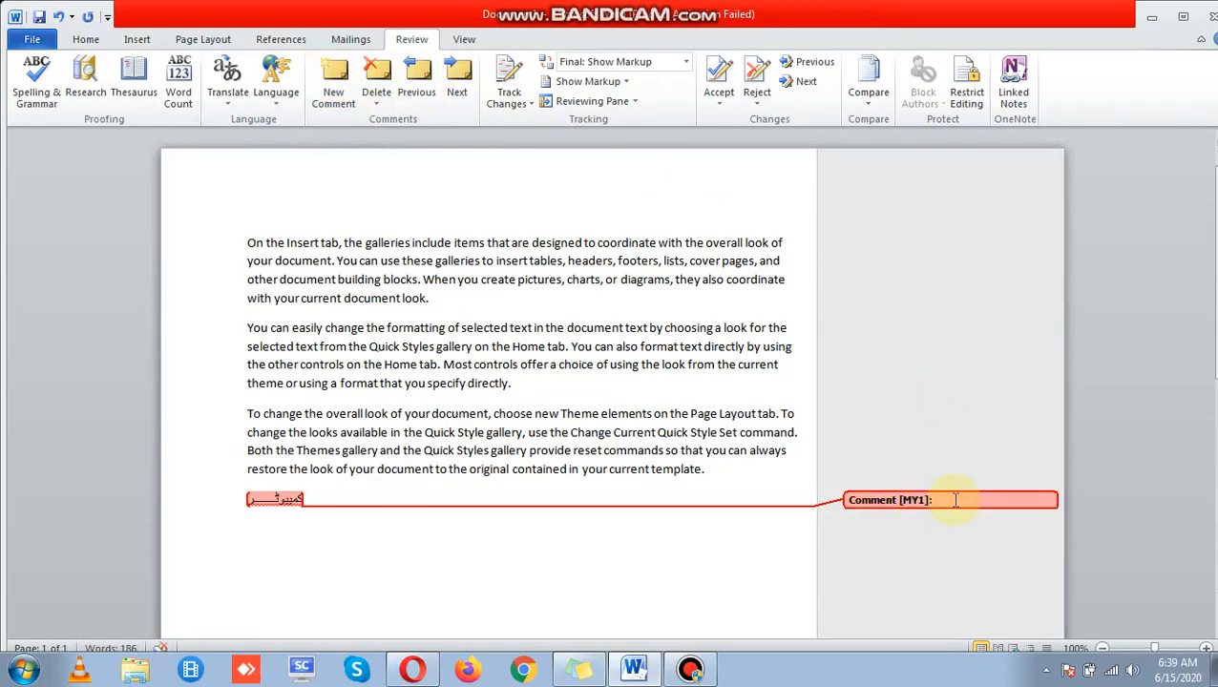
text(Electronic machine)
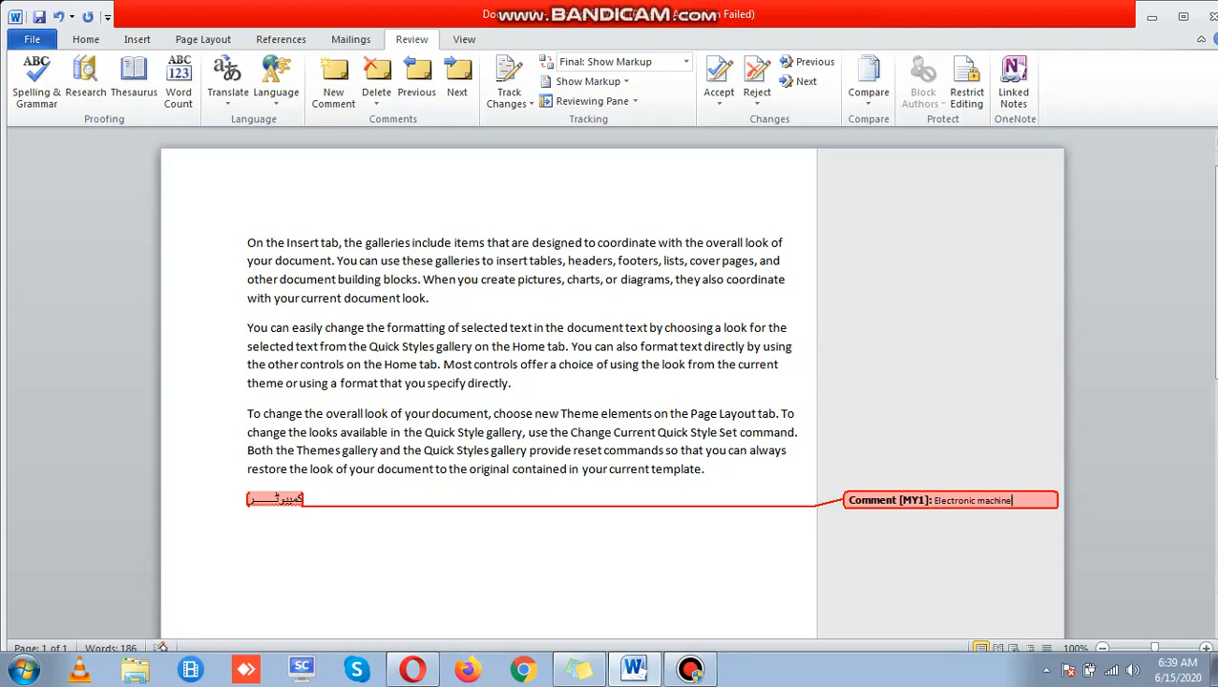
click(786, 572)
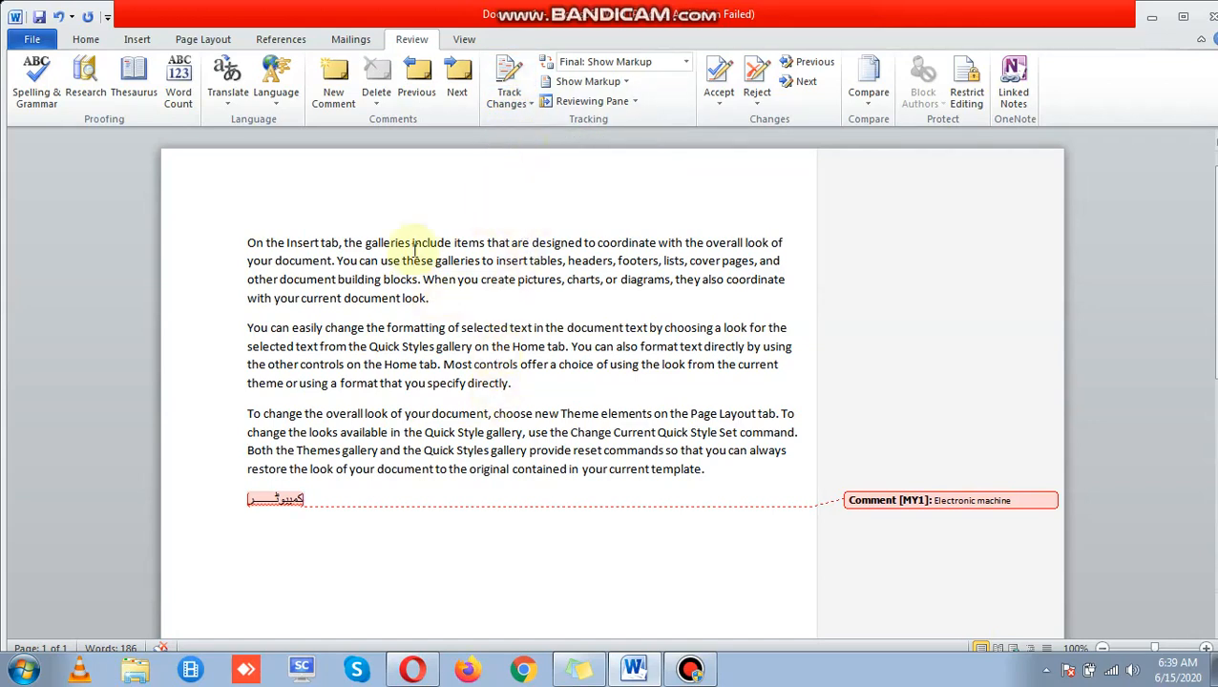
Step: Turn on Track Changes and set 'On the Insert tab' to 16 pt
drag(248, 241, 340, 246)
click(509, 99)
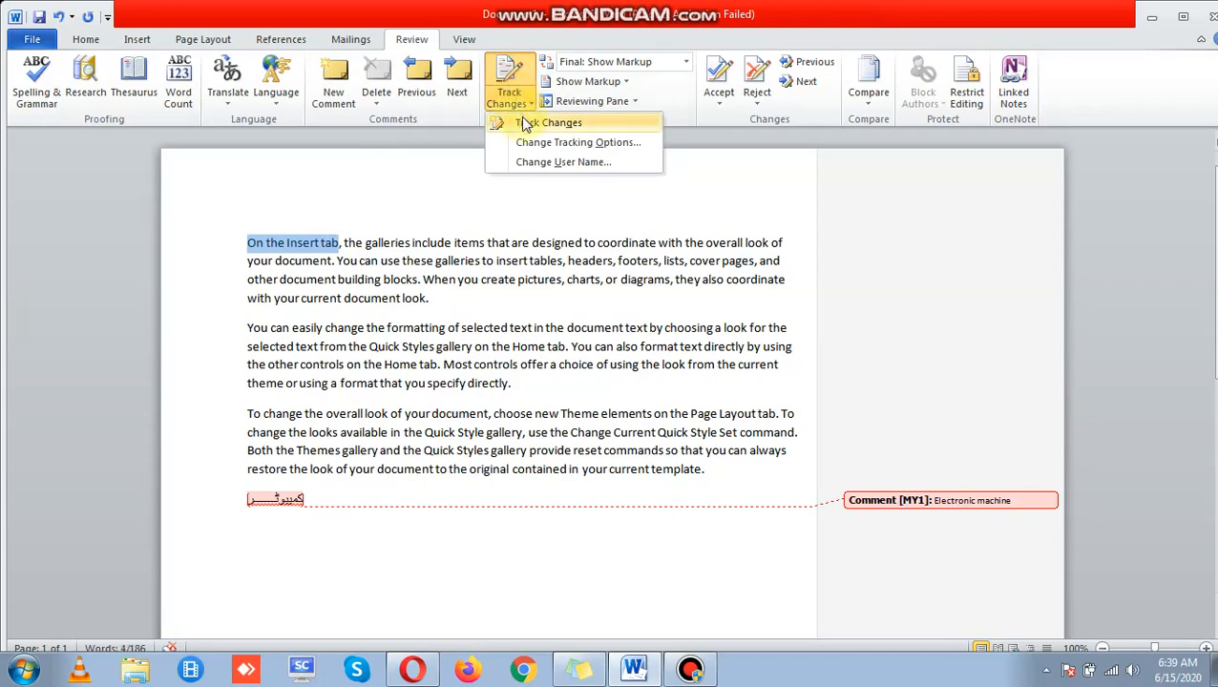
click(524, 126)
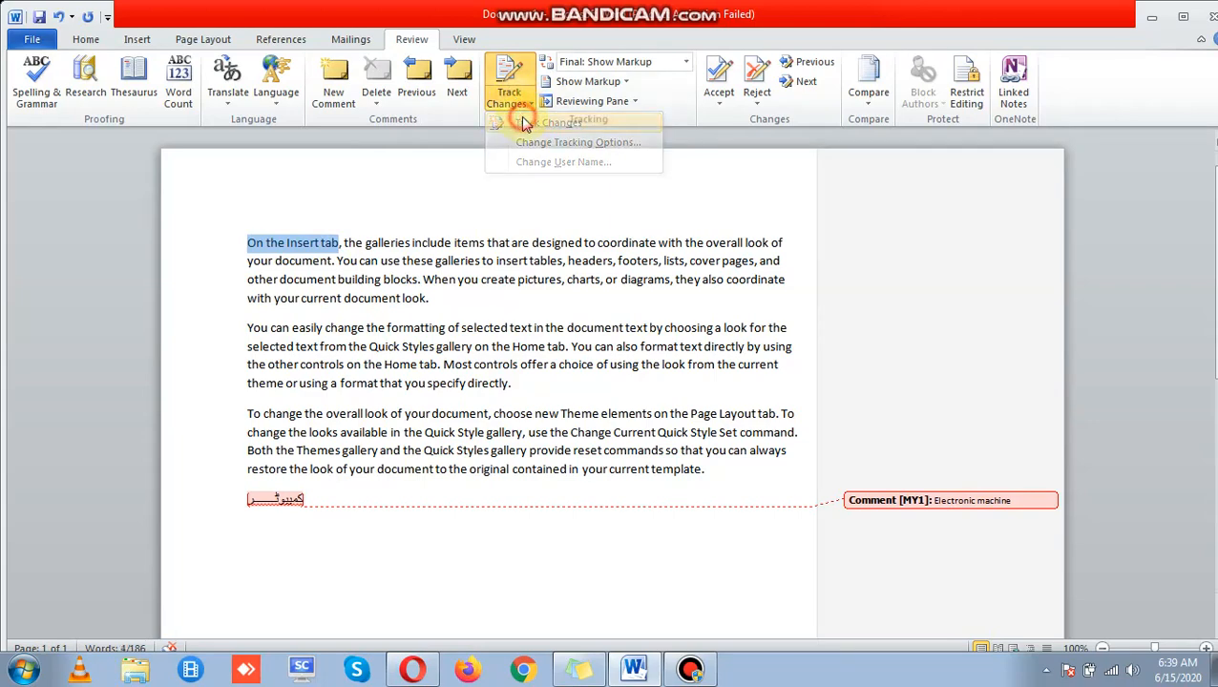
click(88, 43)
click(267, 69)
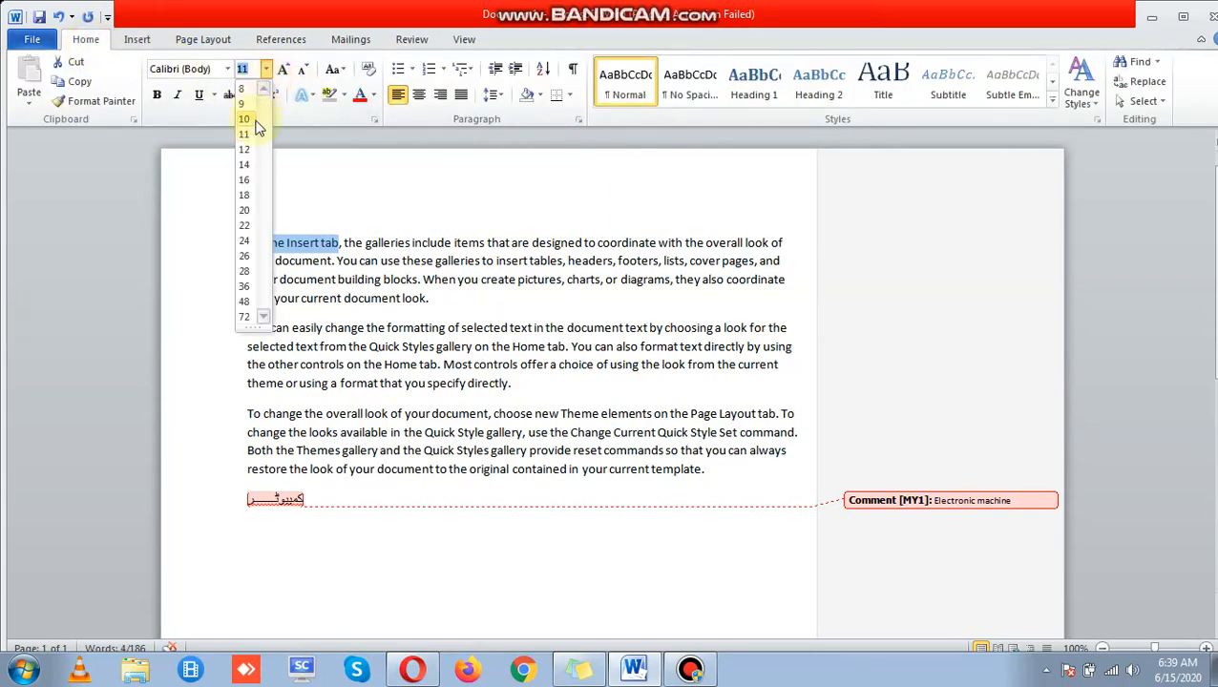
click(251, 180)
Step: Make the first paragraph's last line orange (Accent 6) at 18 pt
drag(250, 306, 487, 307)
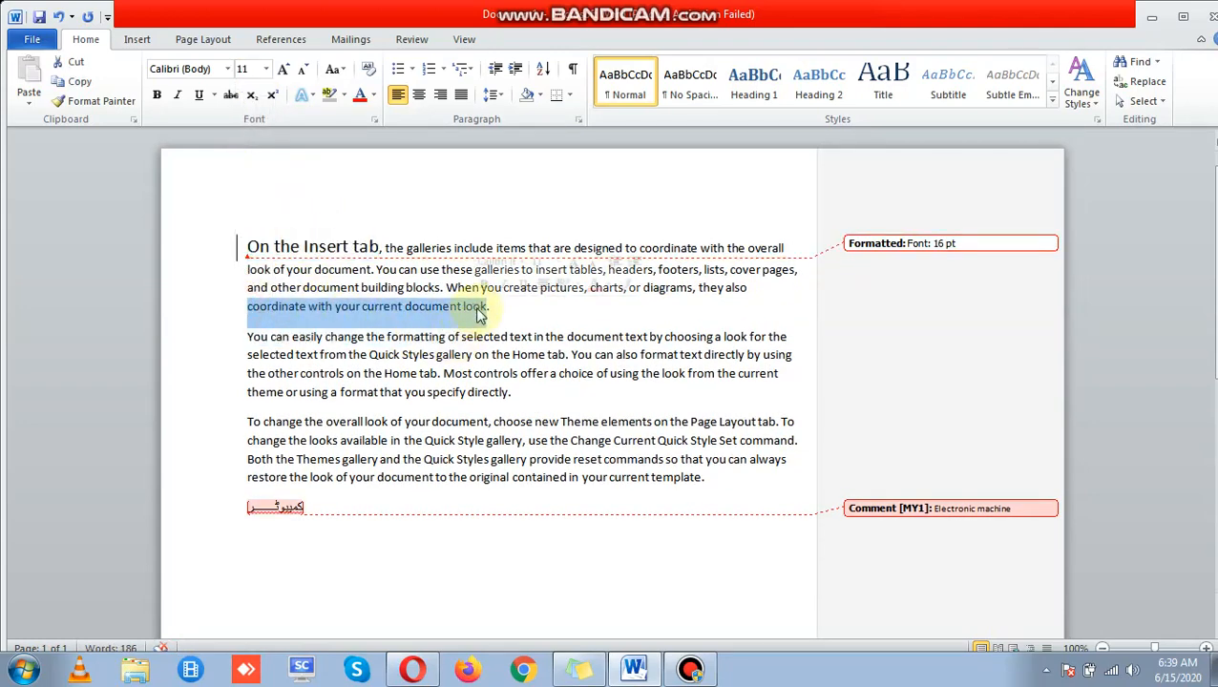
click(373, 96)
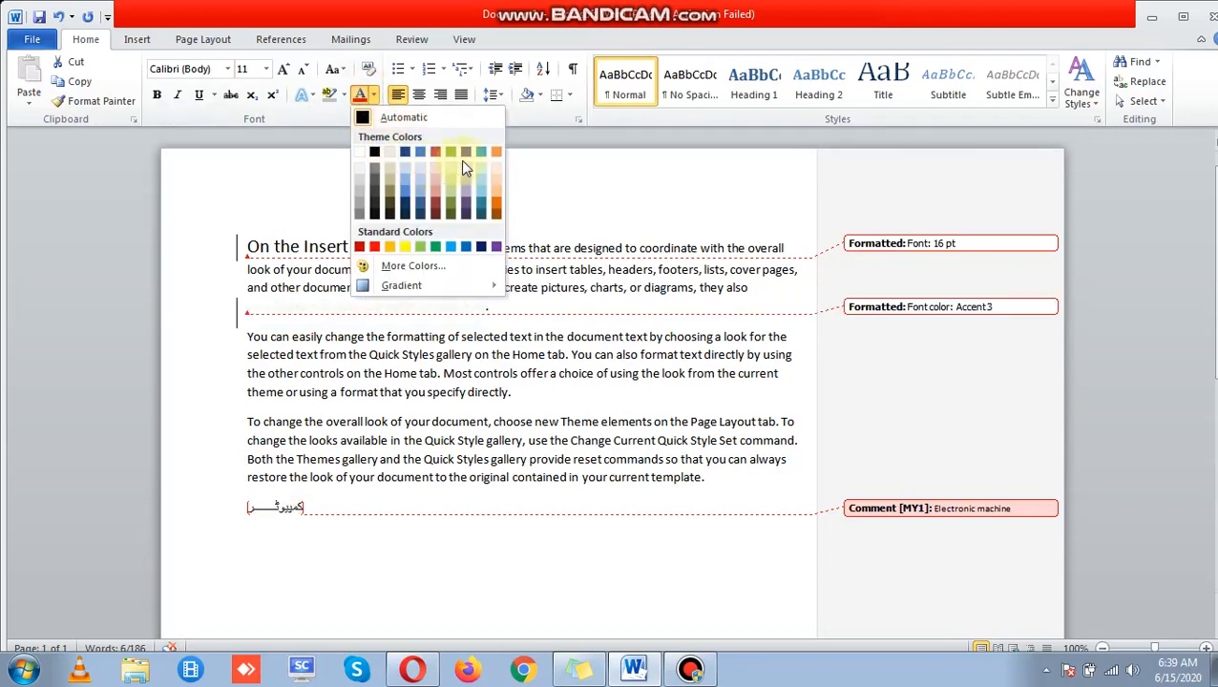
click(497, 153)
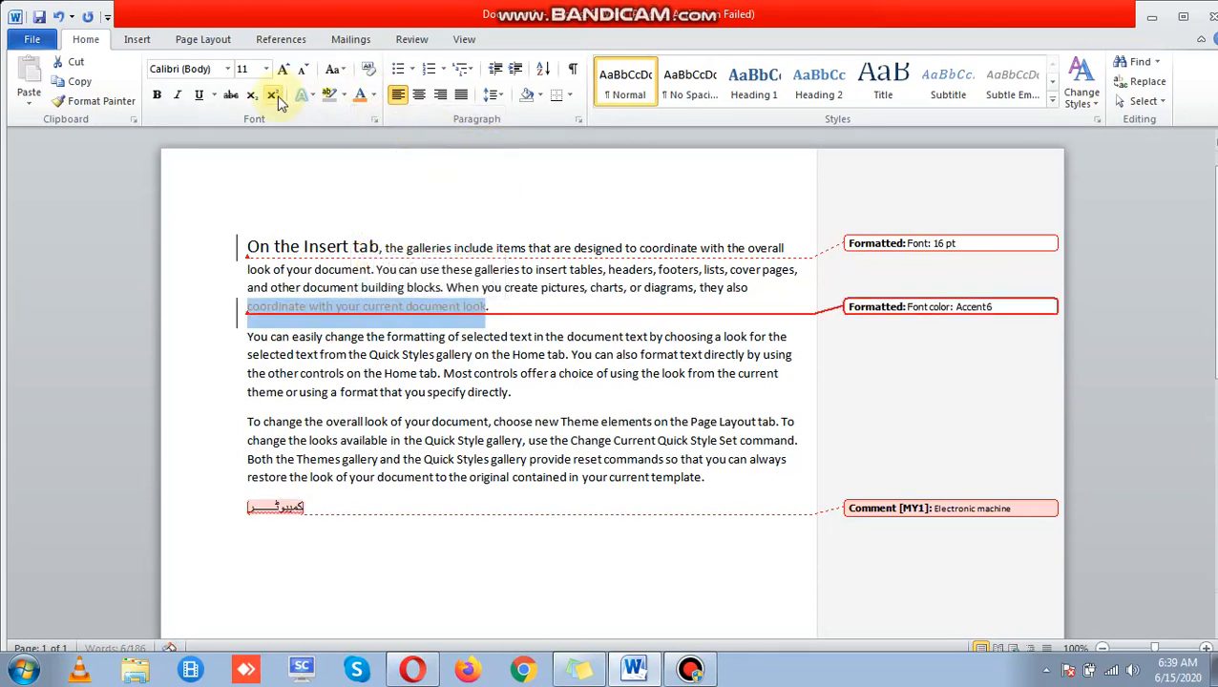
click(267, 69)
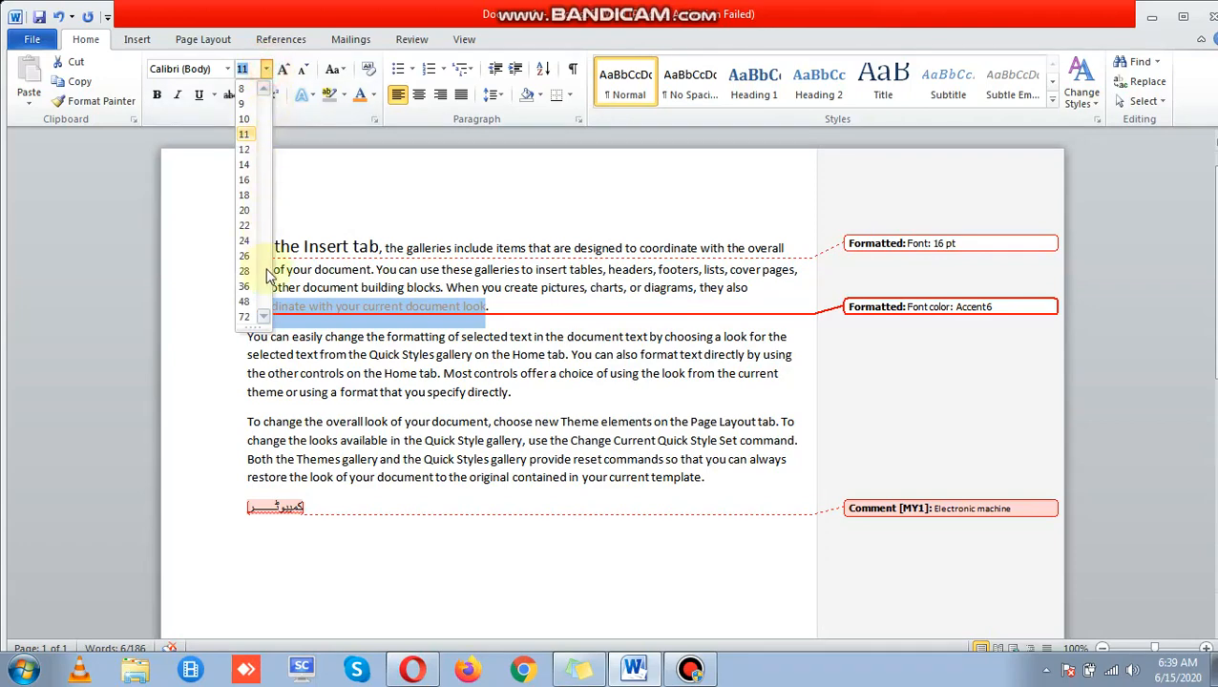
click(243, 291)
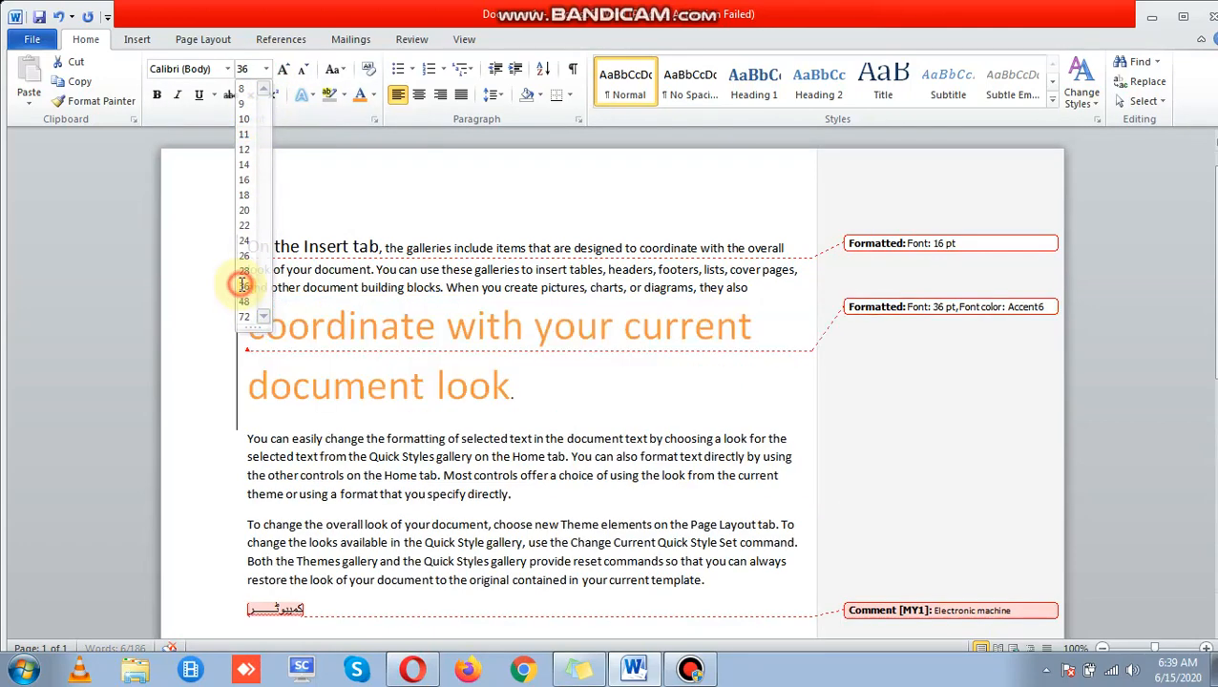
click(228, 69)
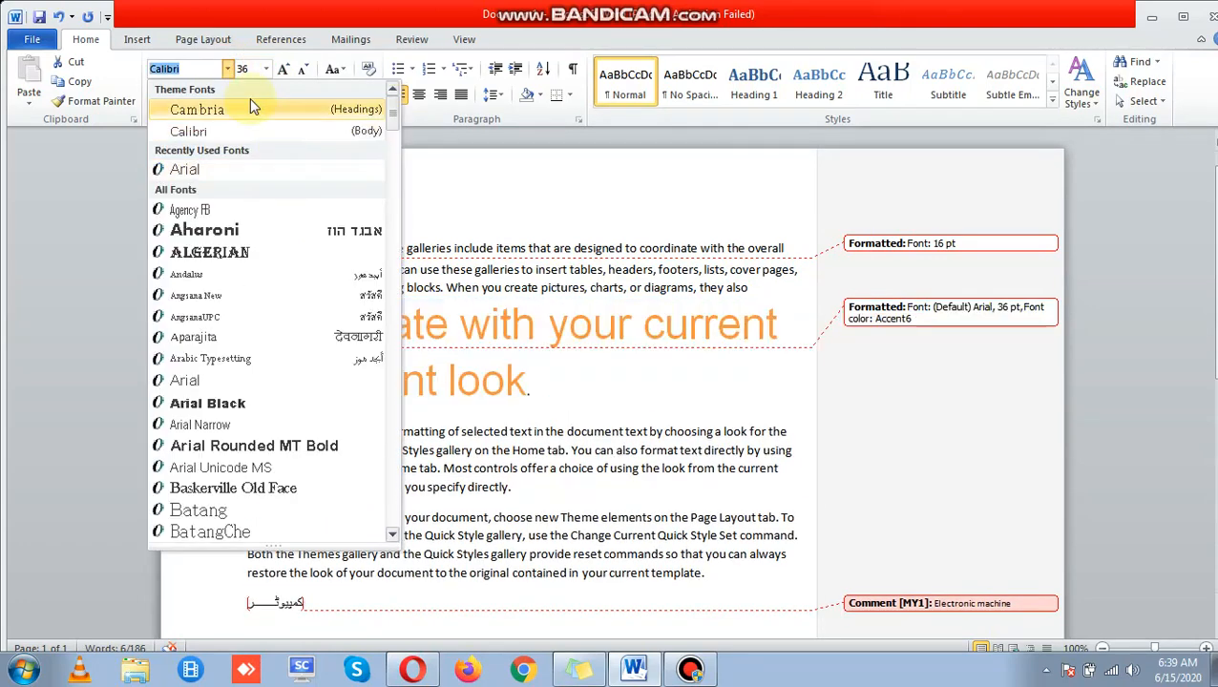
click(319, 145)
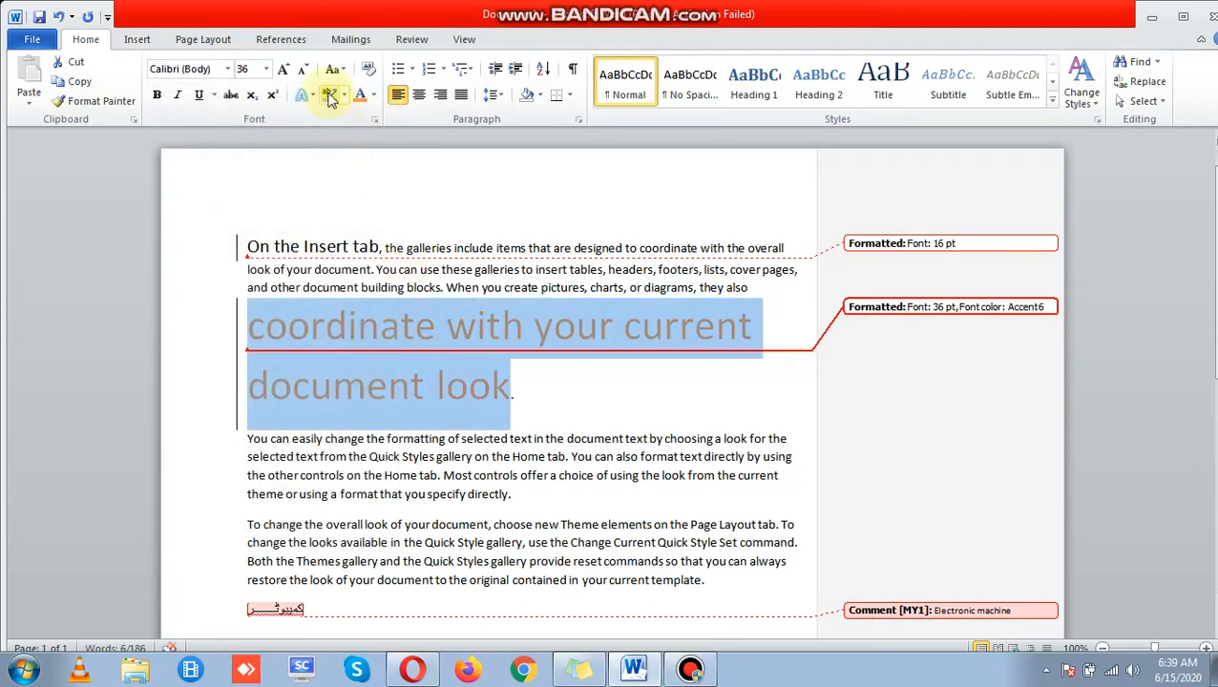
click(266, 69)
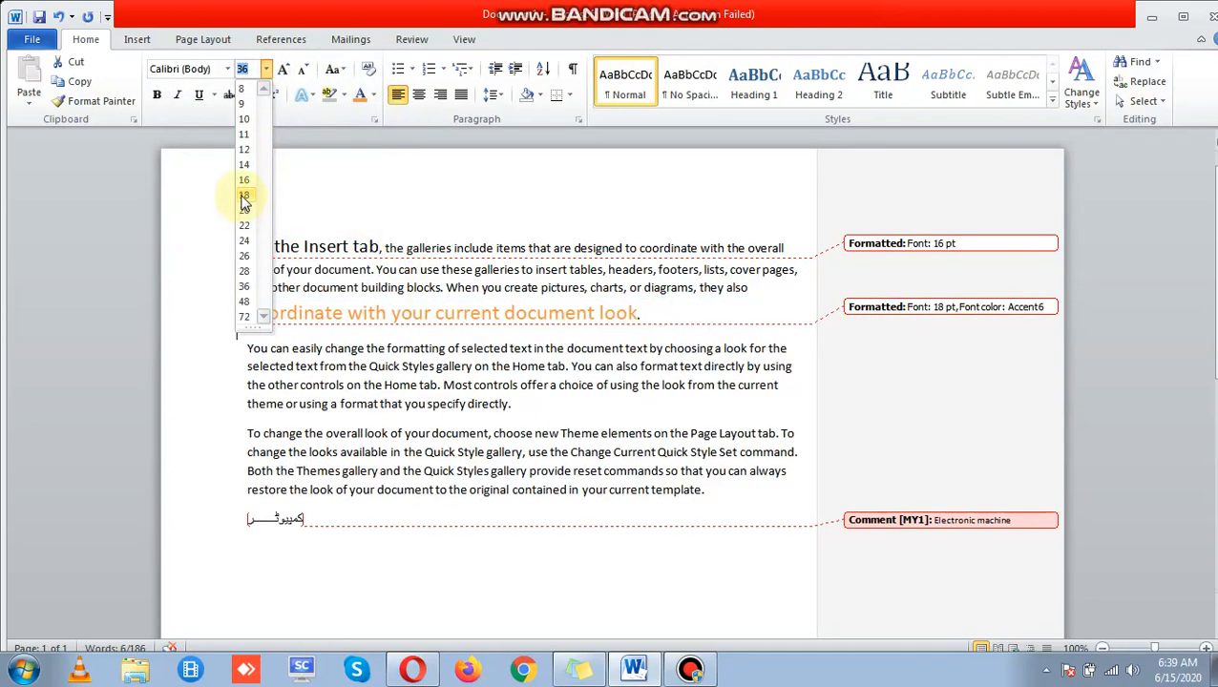
click(243, 194)
click(857, 423)
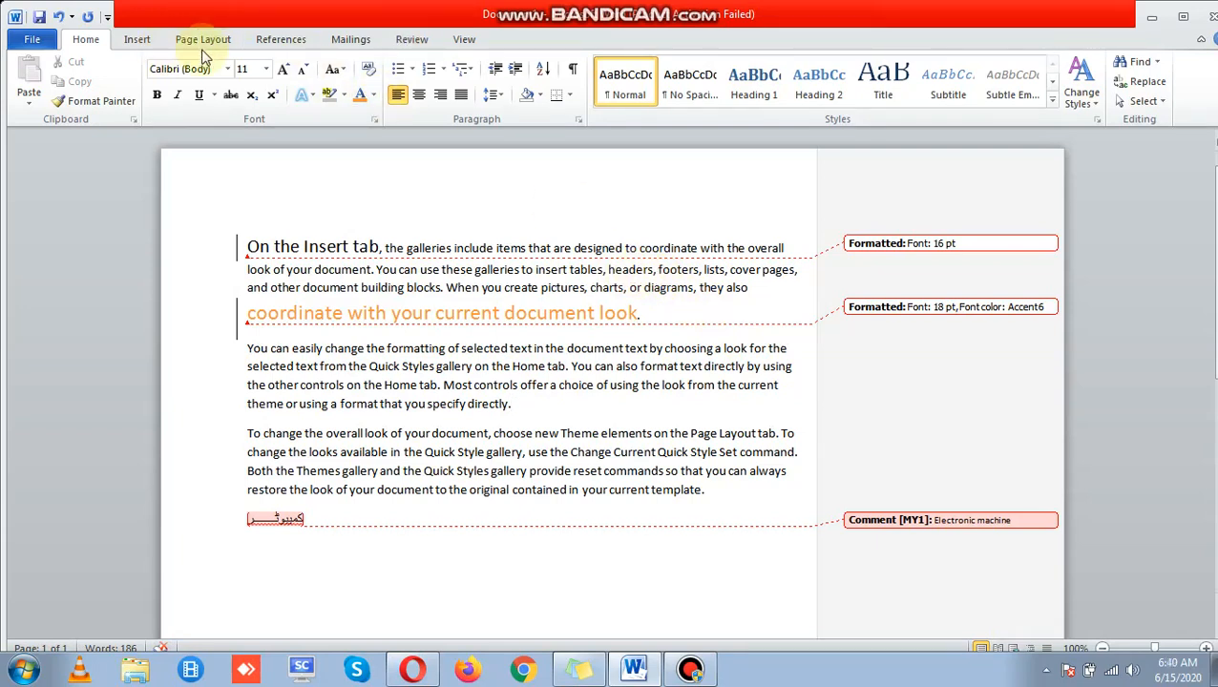
click(413, 39)
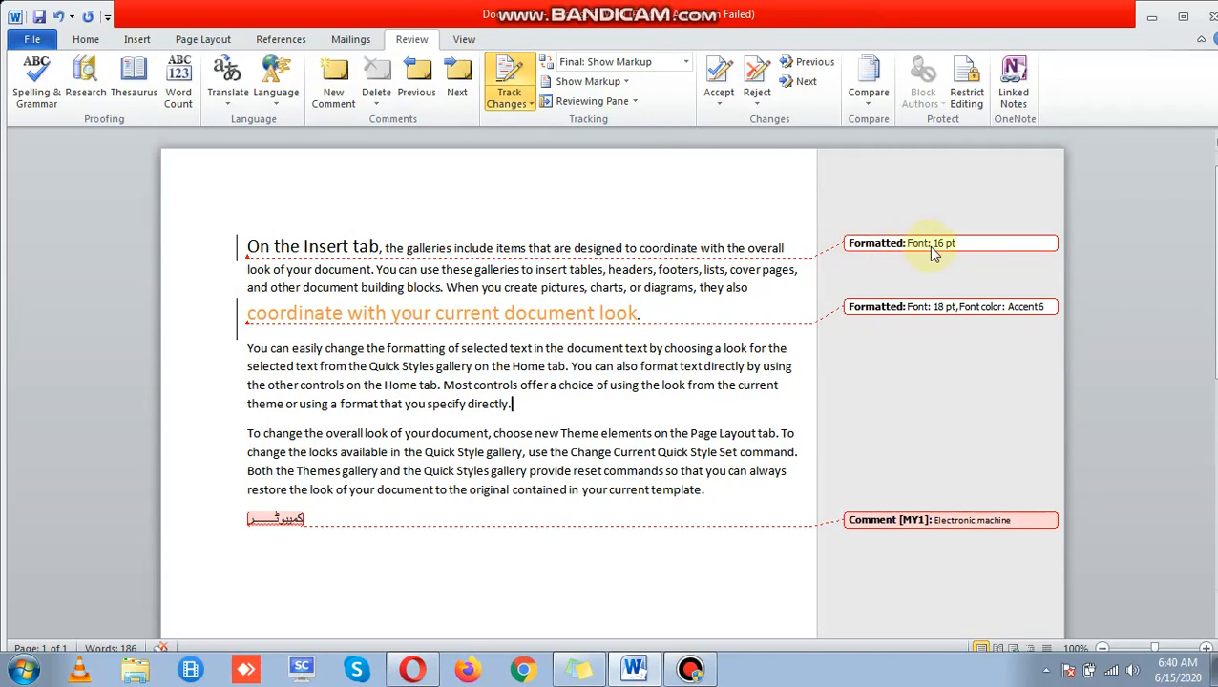
Step: Set Display for Review to Final, hiding the tracked formatting and comment balloons
mouse_move(933, 253)
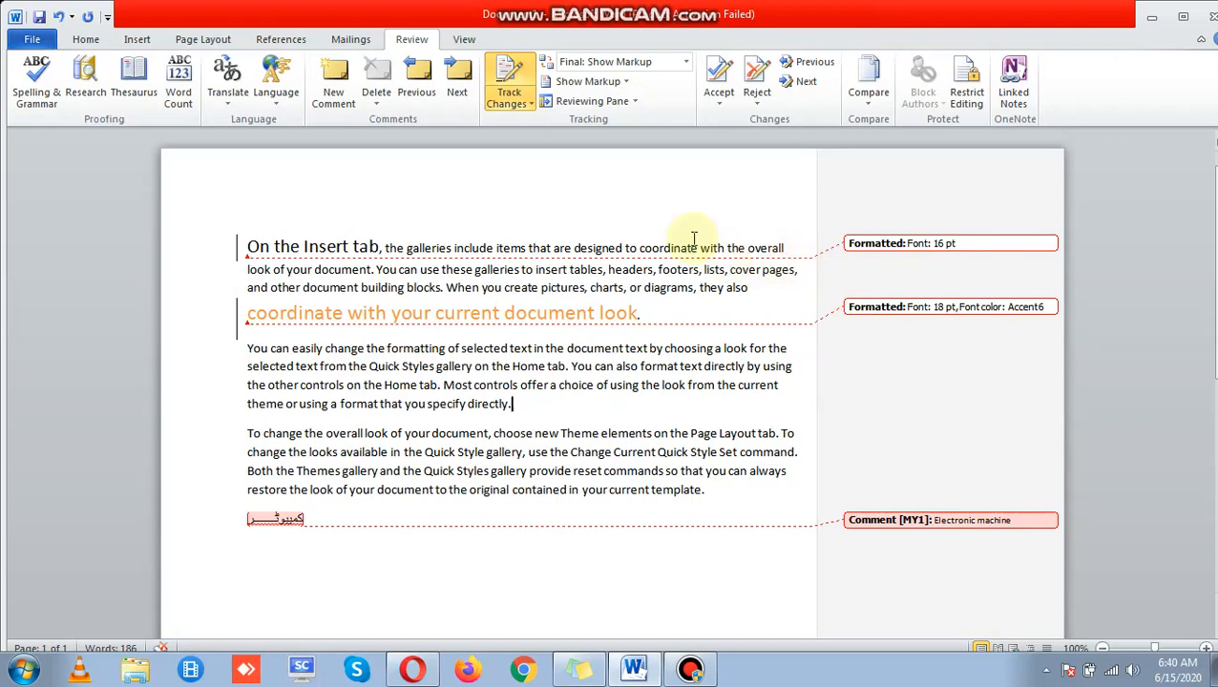
click(649, 61)
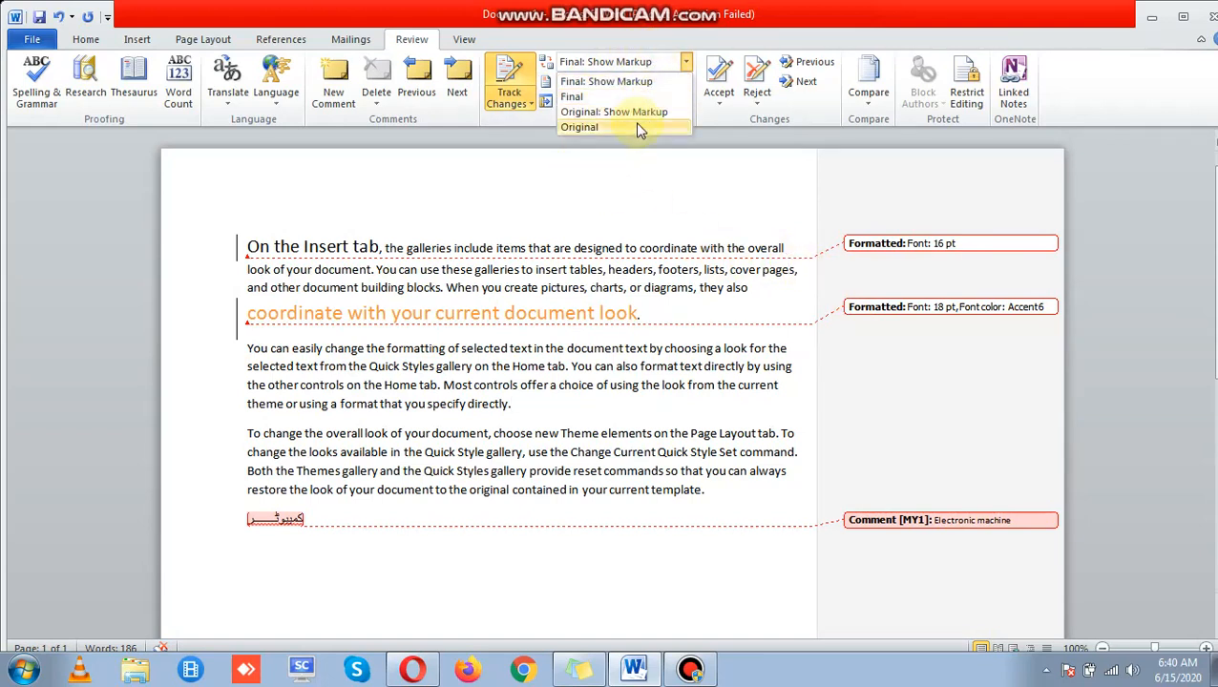
click(606, 84)
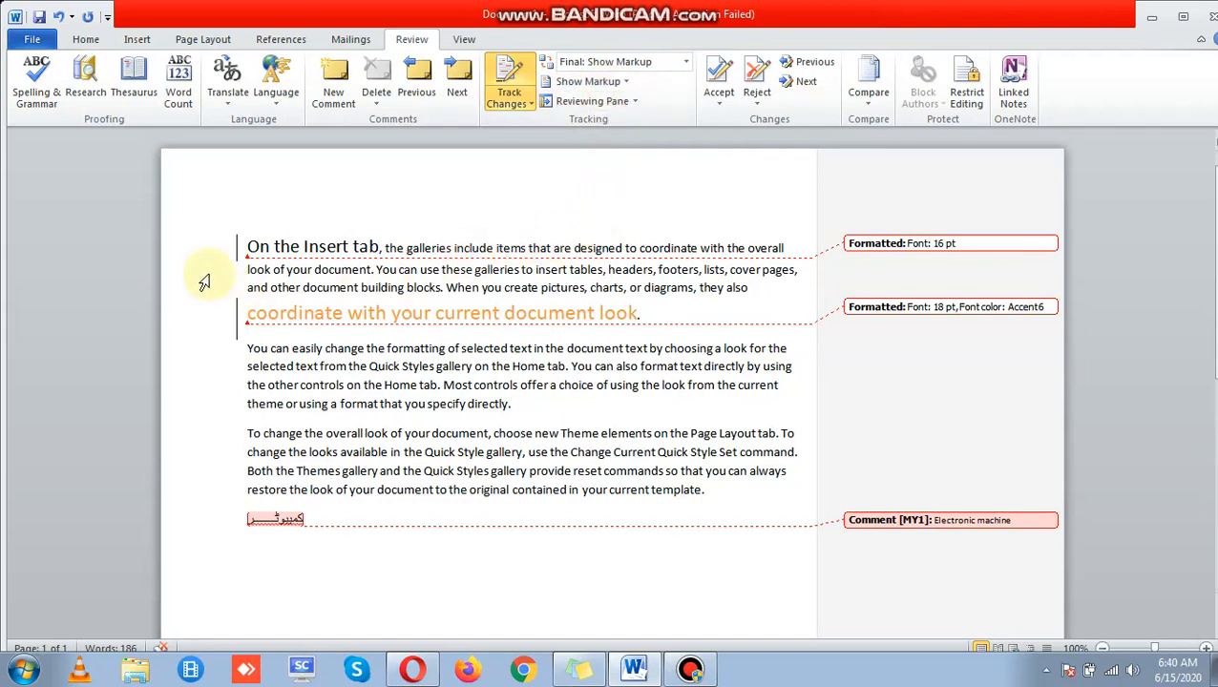
drag(241, 250, 855, 253)
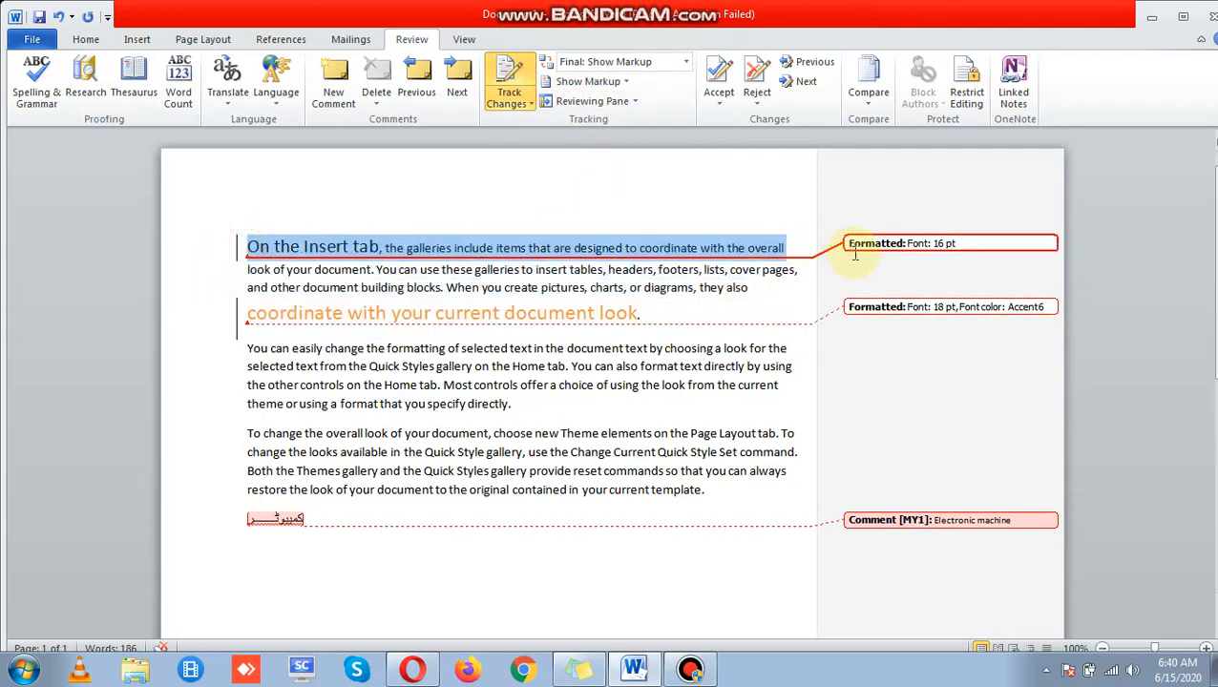
click(646, 75)
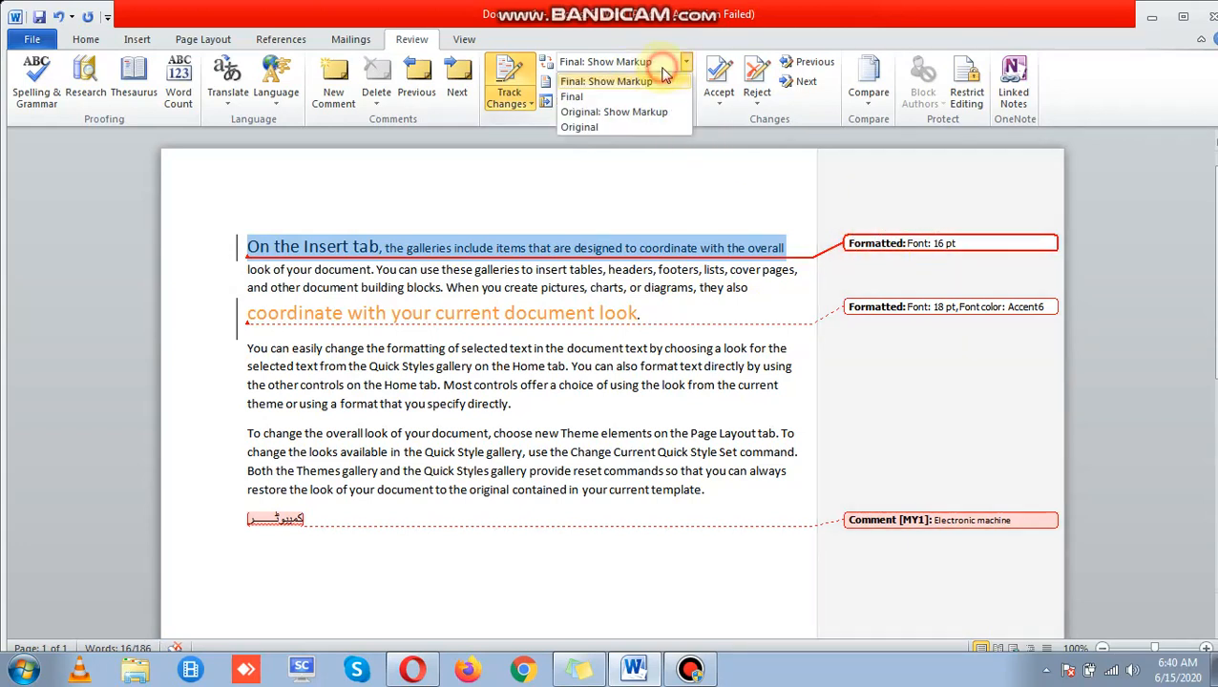
click(635, 84)
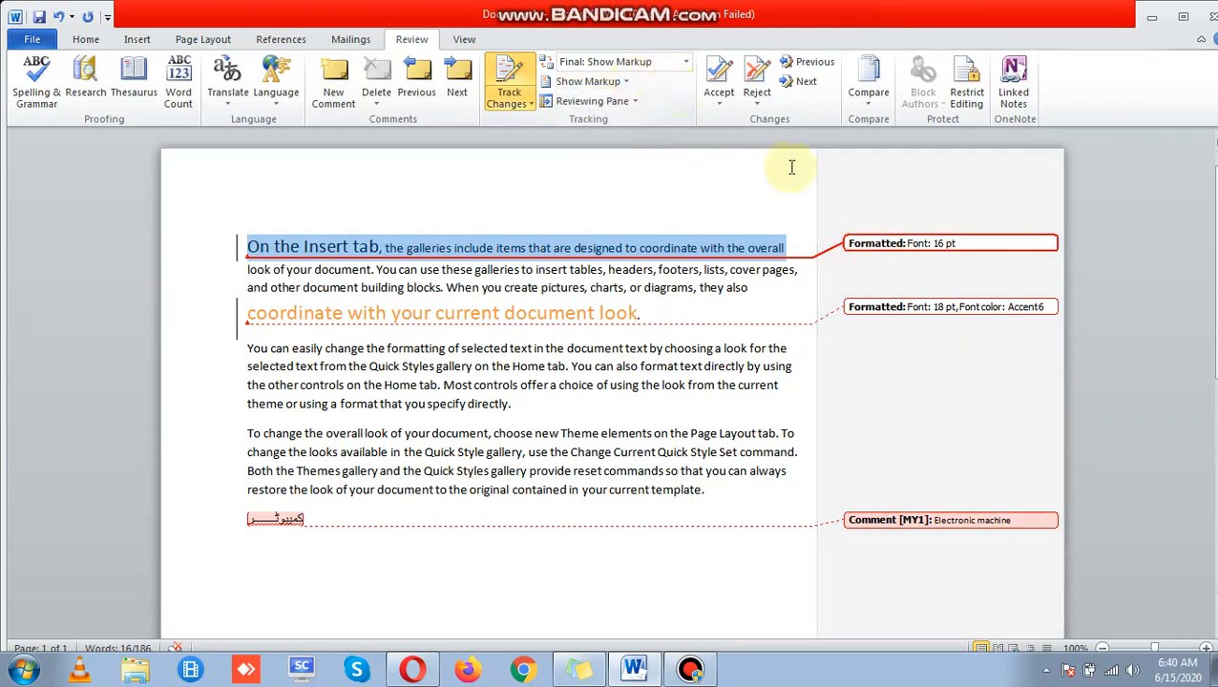
click(635, 61)
click(646, 97)
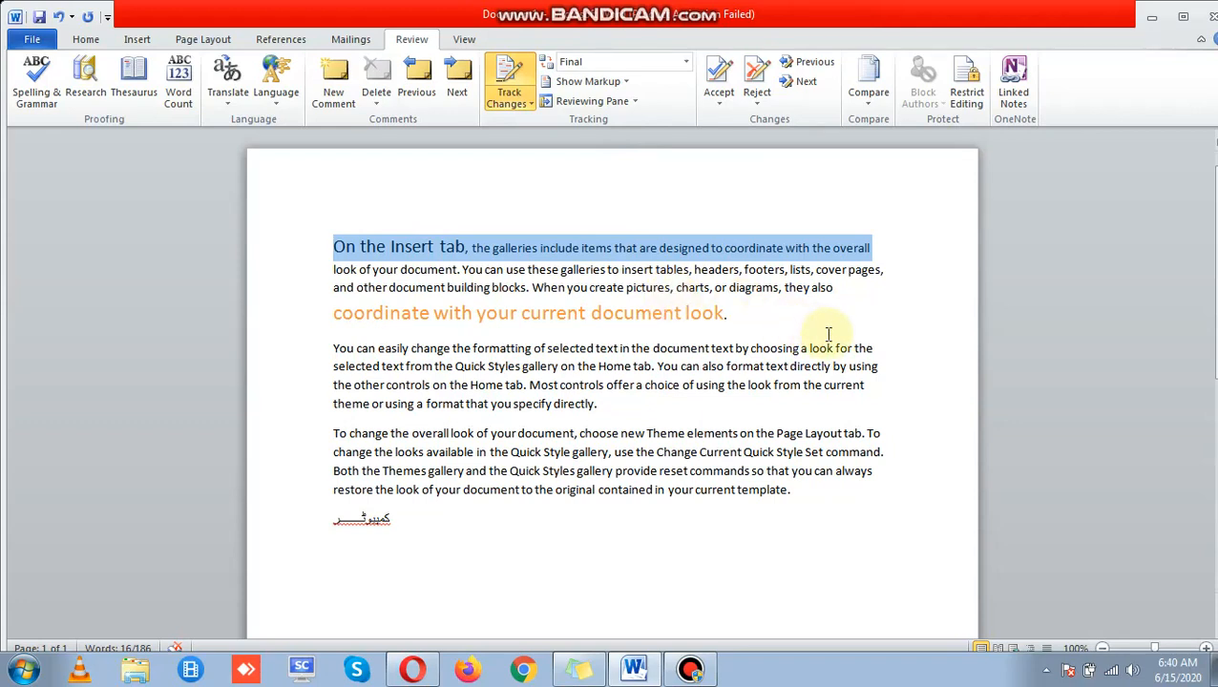
click(685, 61)
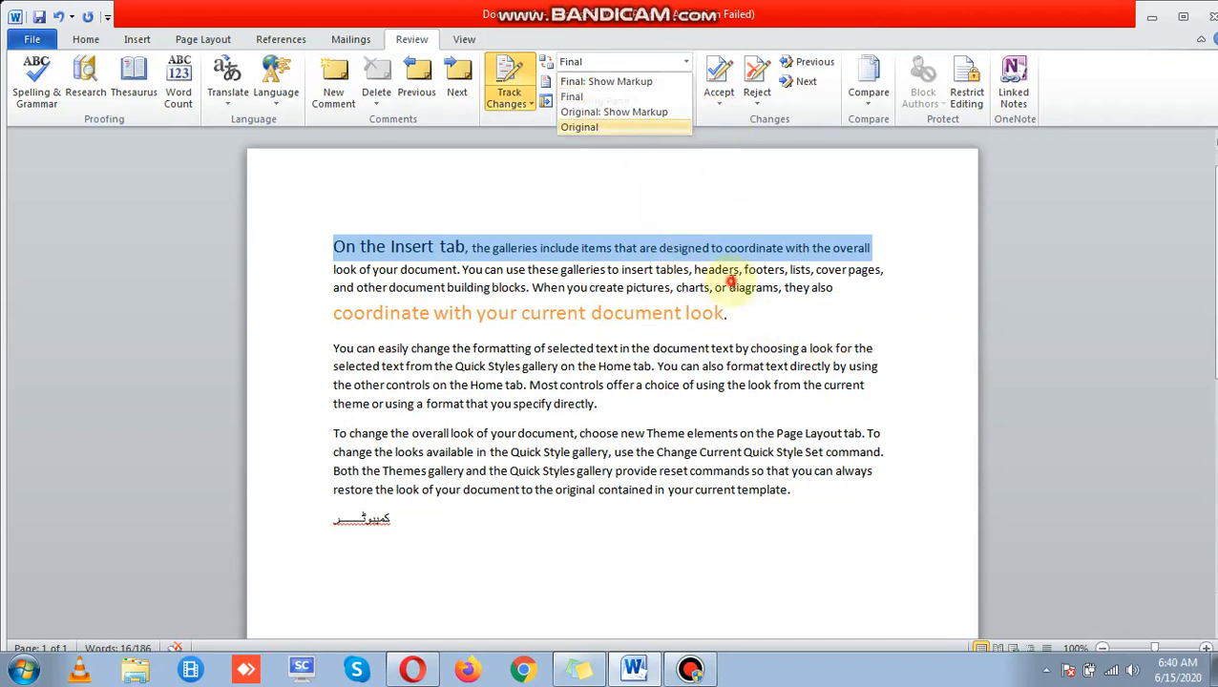
click(727, 307)
drag(728, 307, 591, 315)
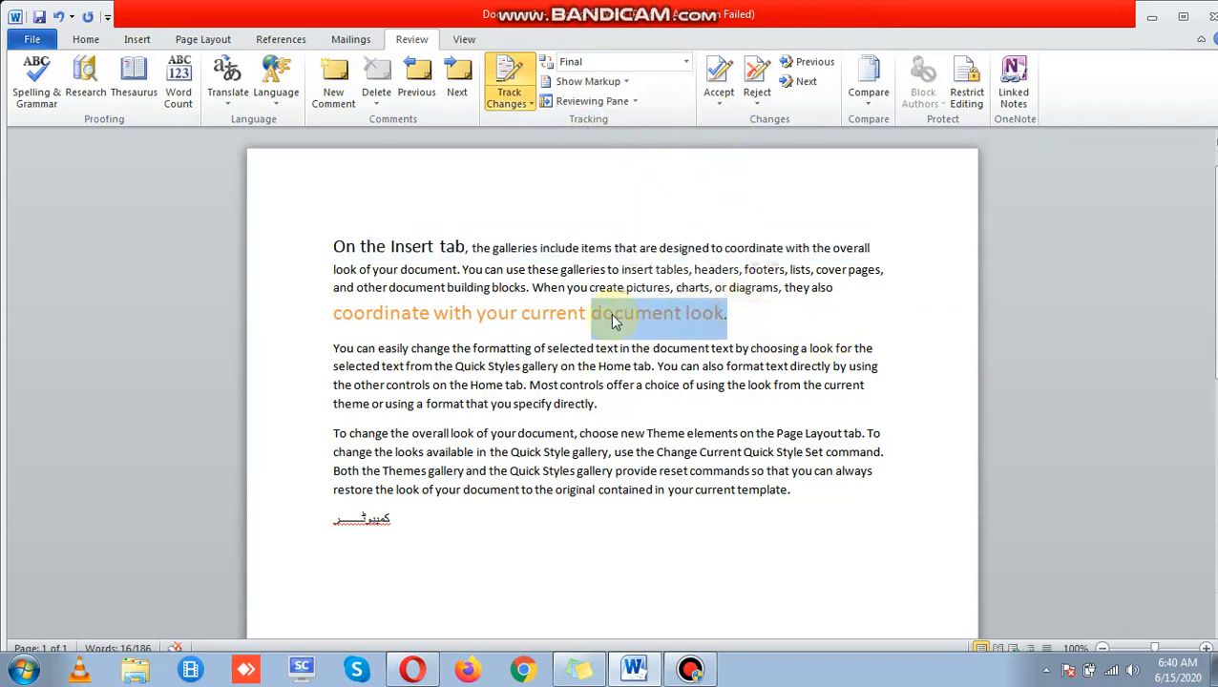
click(569, 270)
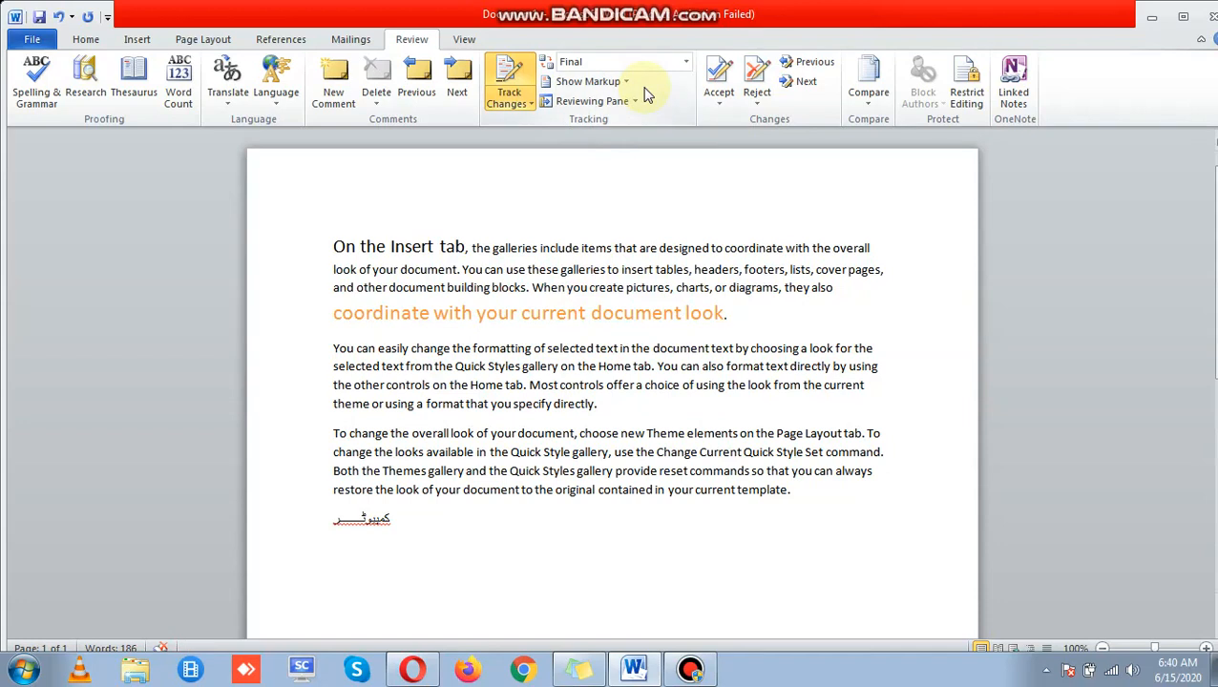
click(619, 82)
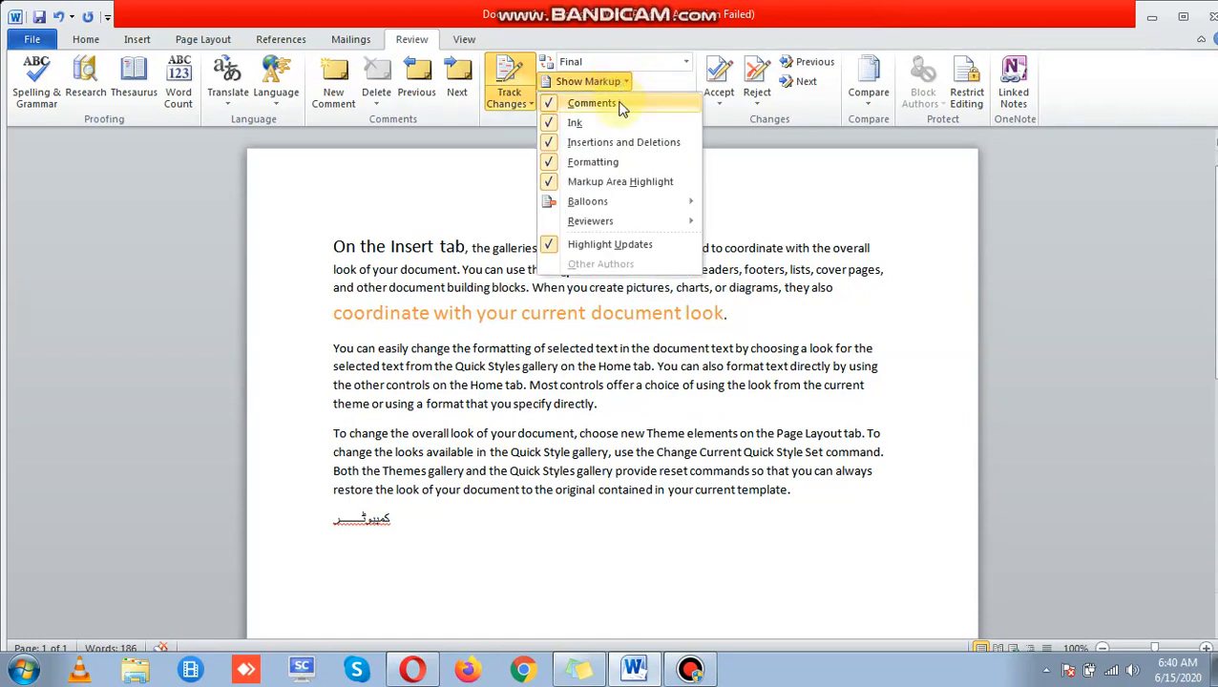
click(619, 103)
click(620, 83)
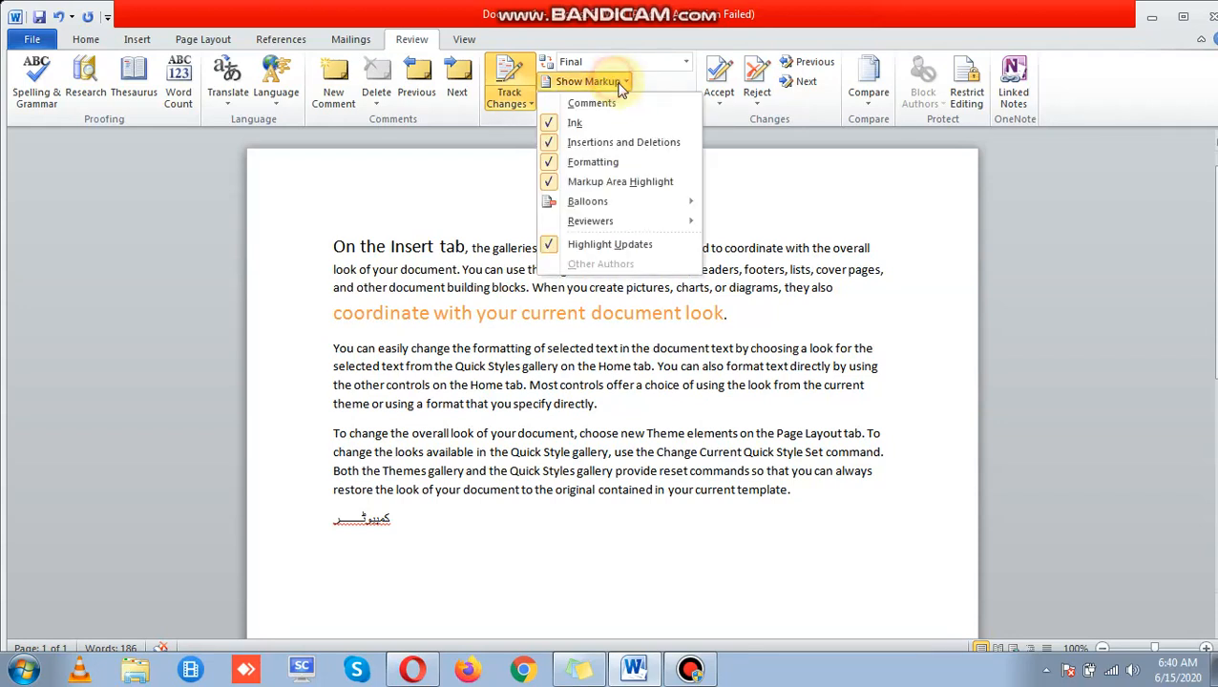
click(614, 103)
click(617, 84)
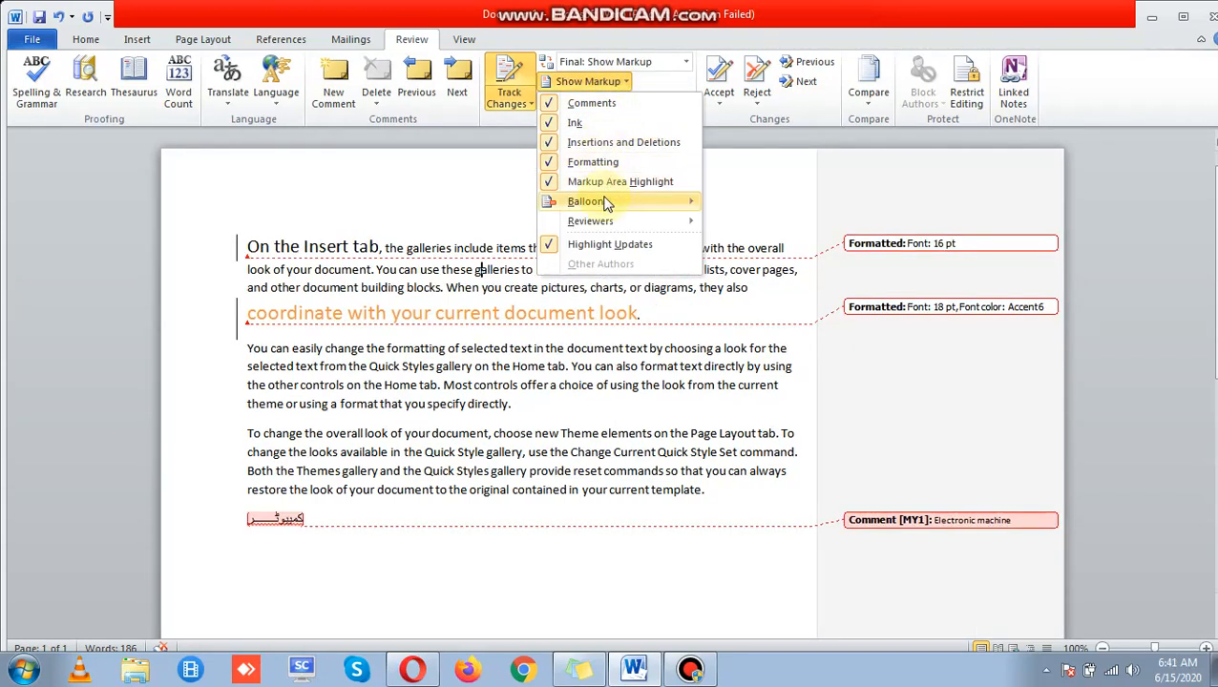
click(768, 156)
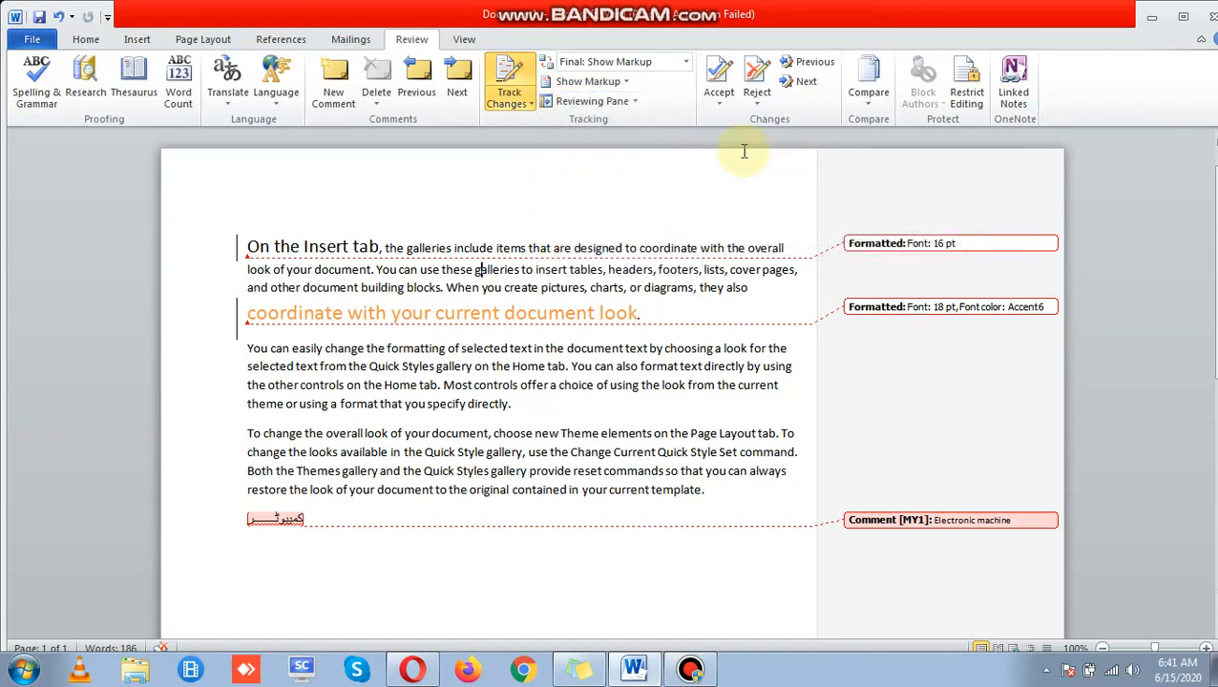
click(637, 60)
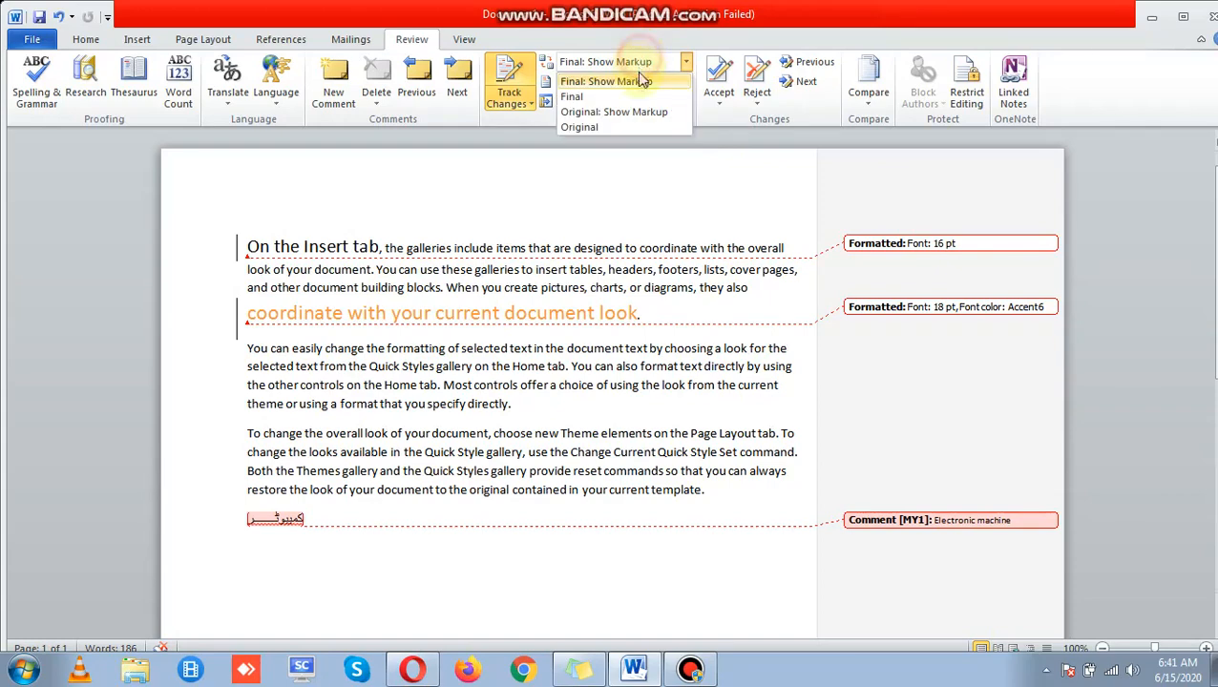
click(639, 99)
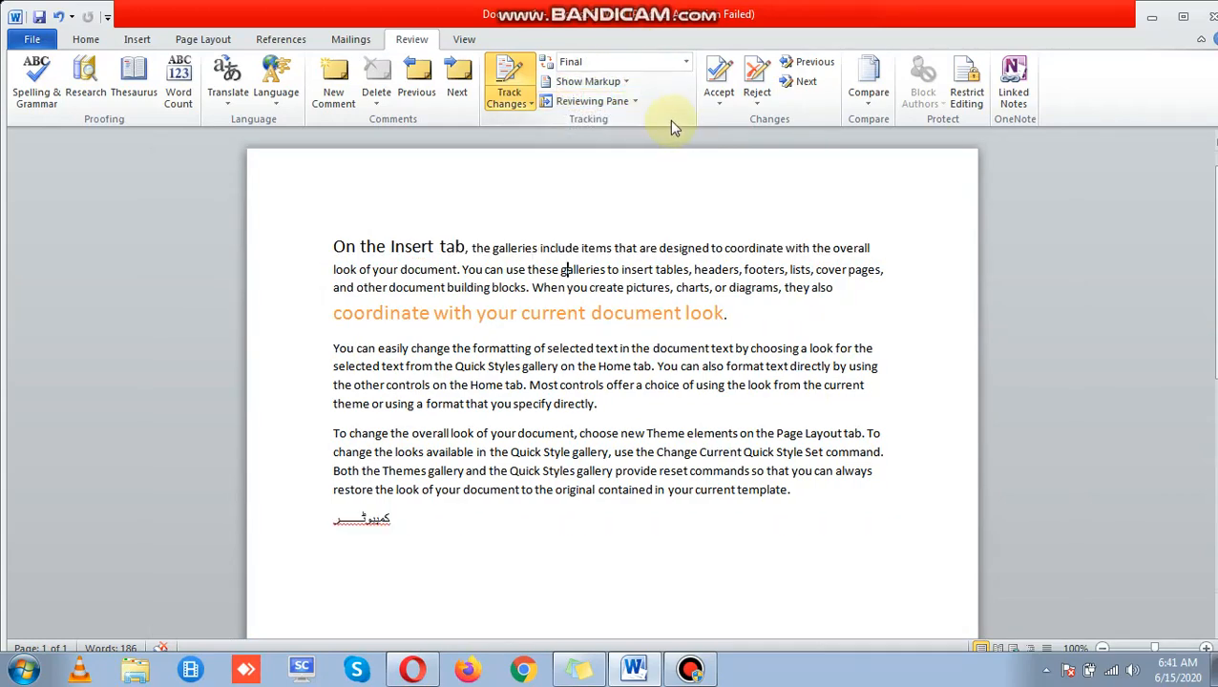
click(604, 101)
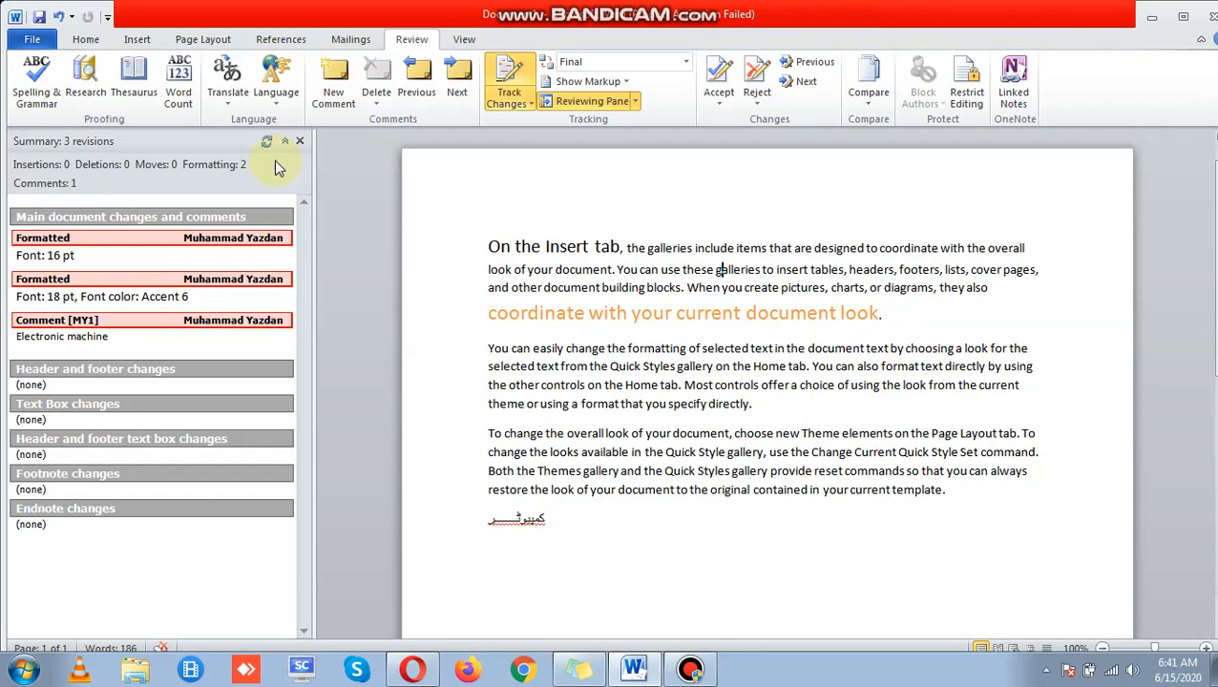
click(299, 141)
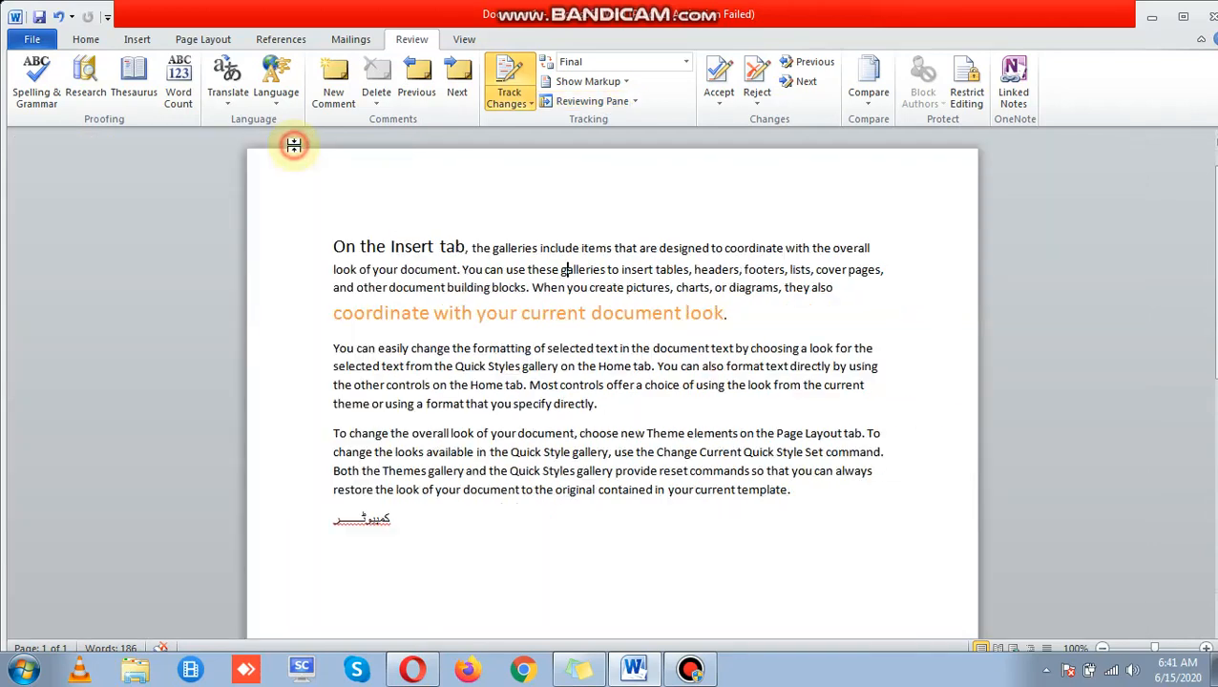
Step: Switch the review display to Final: Show Markup and select the first Formatted balloon
click(706, 190)
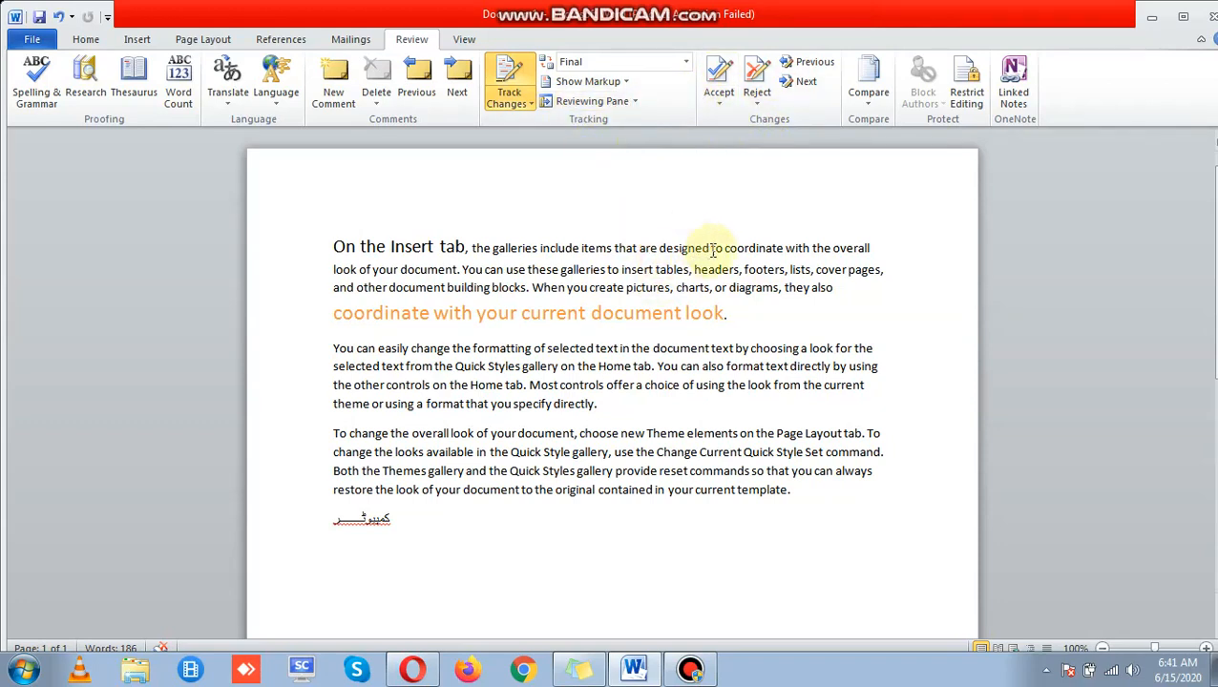
click(630, 62)
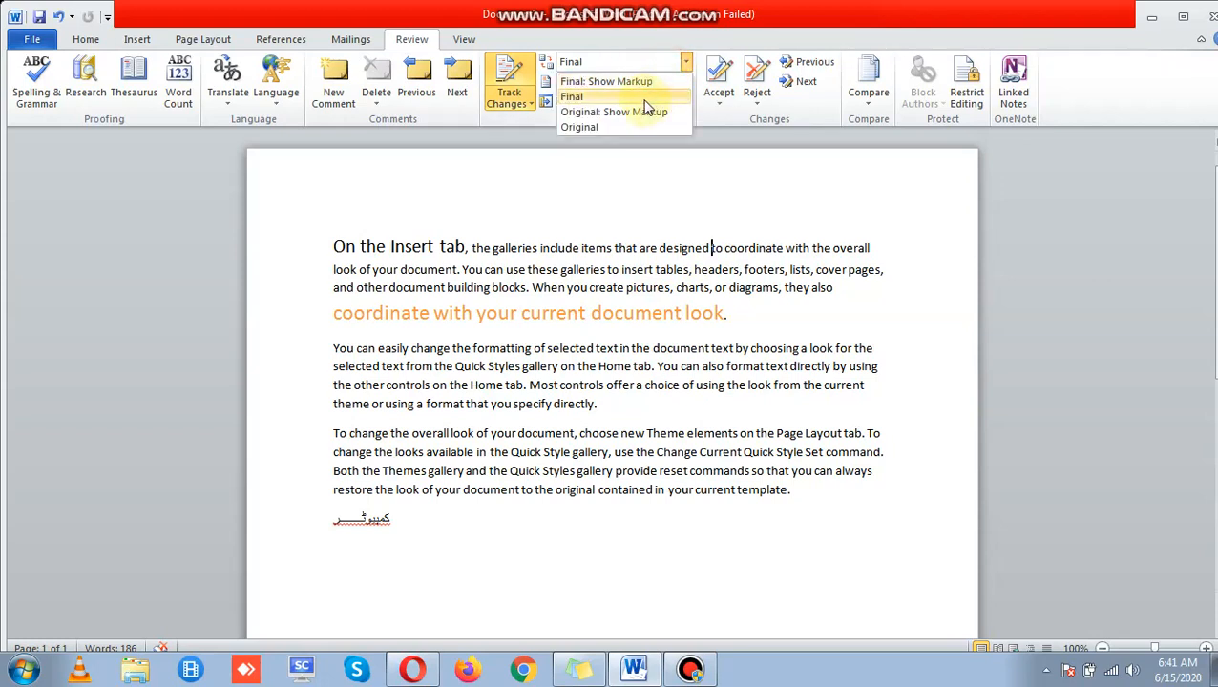
click(637, 82)
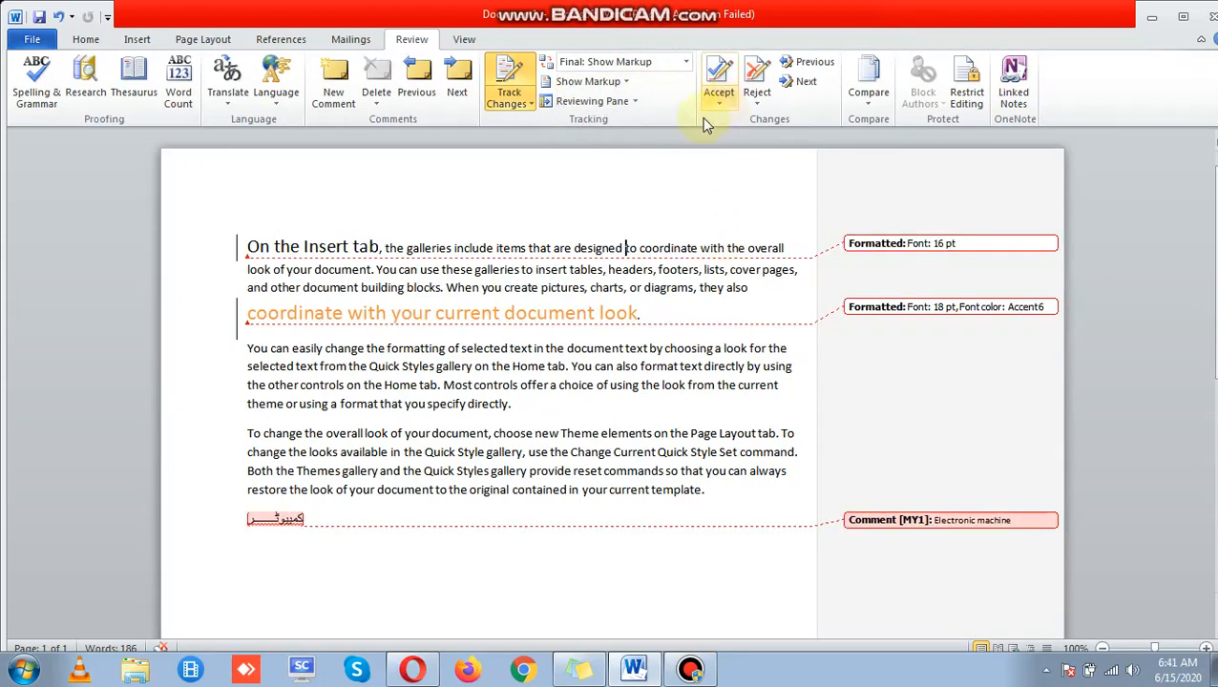
click(850, 240)
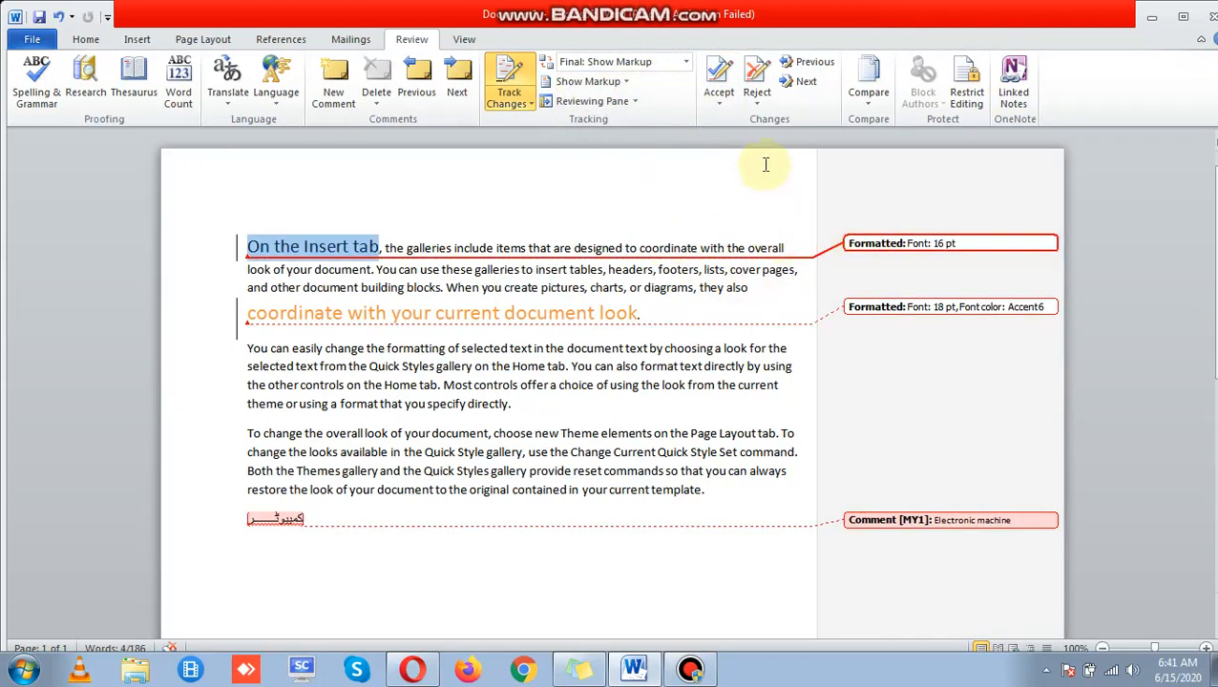
Step: Accept the 16 pt change and the orange 18 pt line change via Accept and Move to Next
click(718, 102)
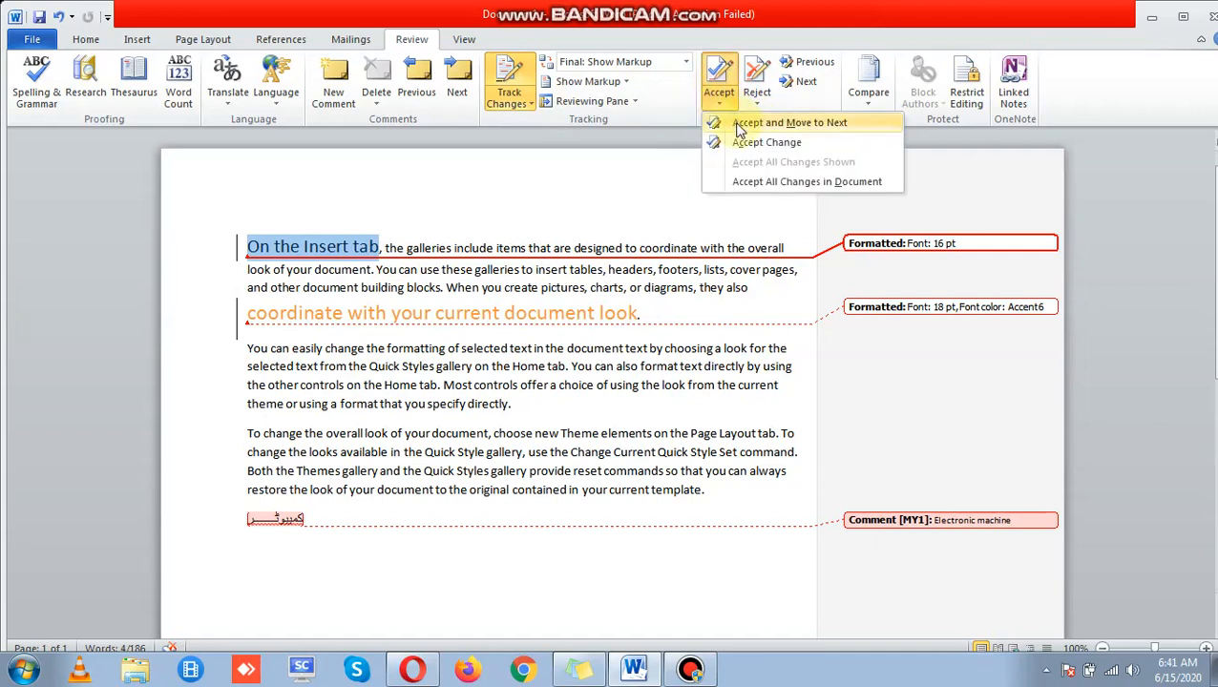
click(740, 124)
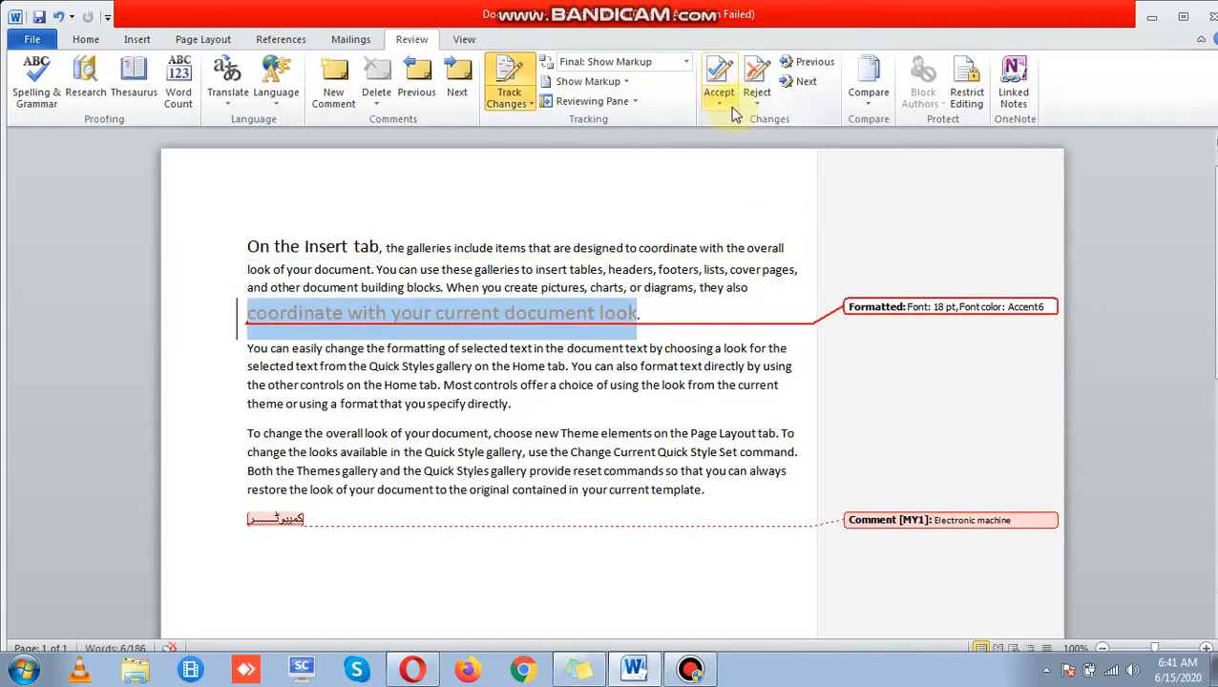
click(731, 111)
click(743, 124)
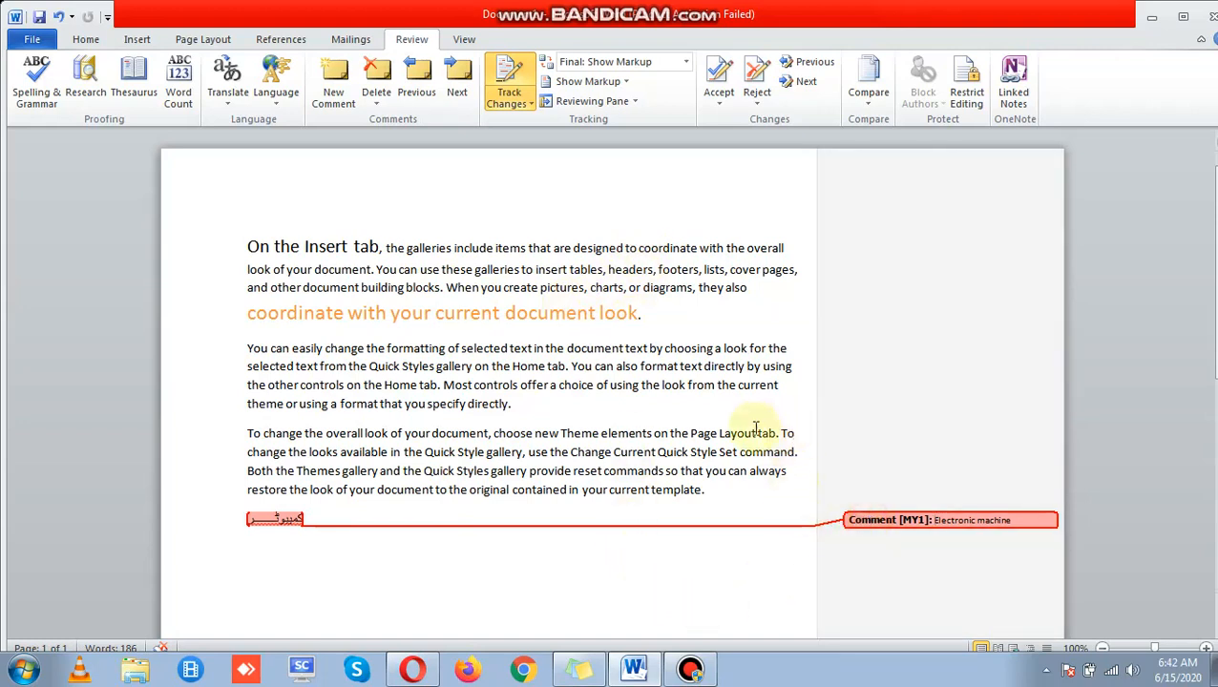
Step: Try Reject and Move to Next from below the text and dismiss the continue-searching prompt
click(367, 530)
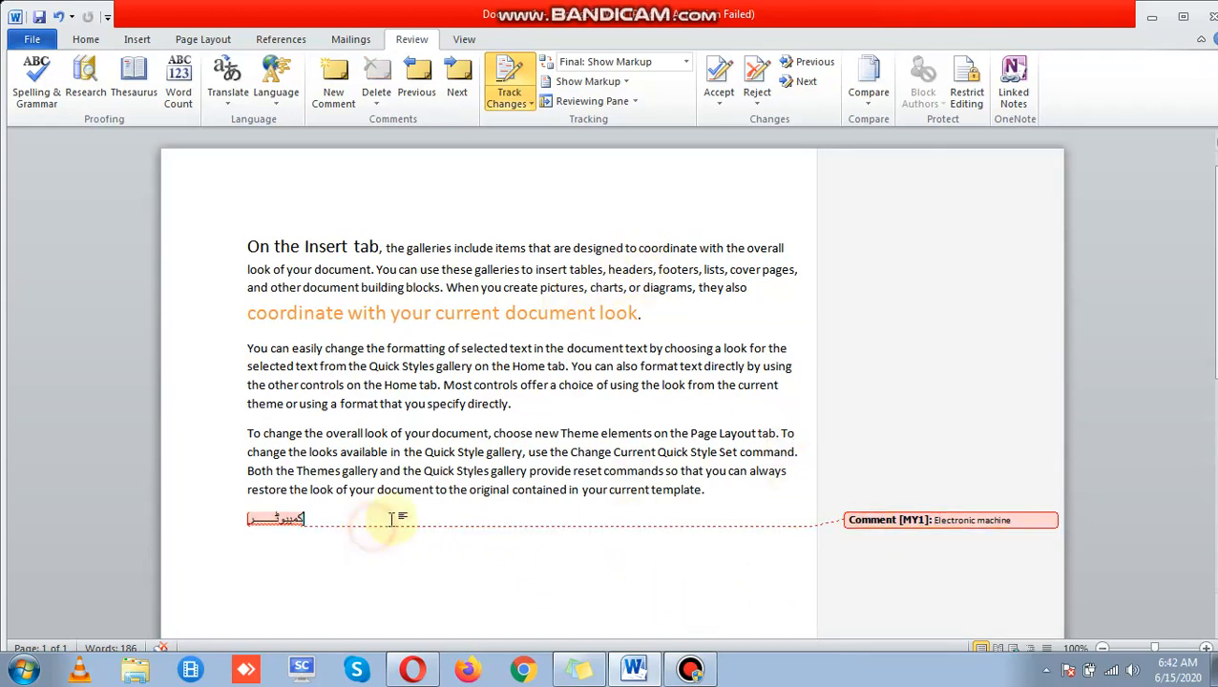
click(727, 103)
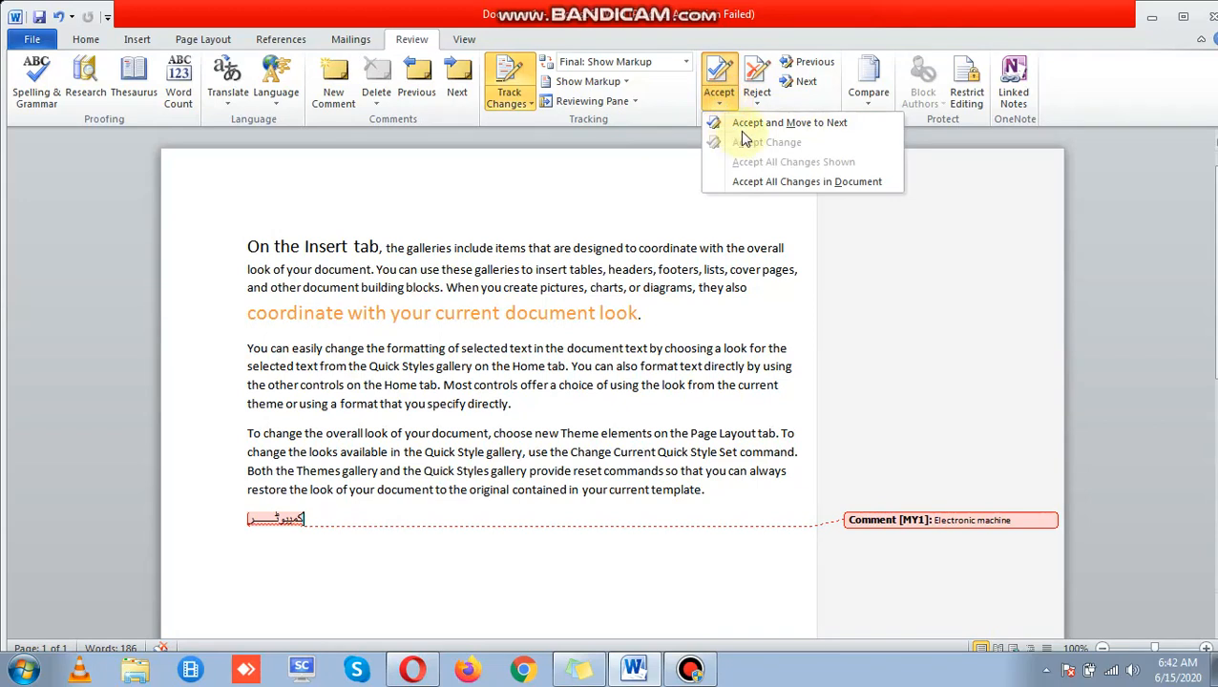
click(754, 103)
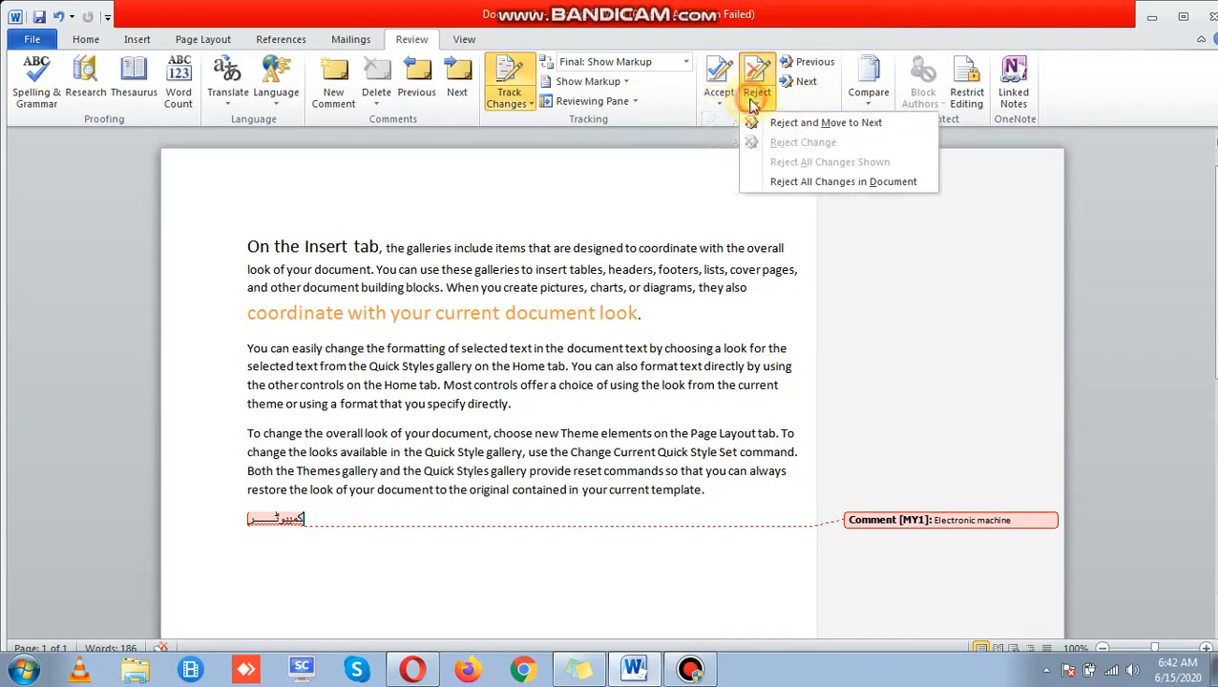
click(783, 122)
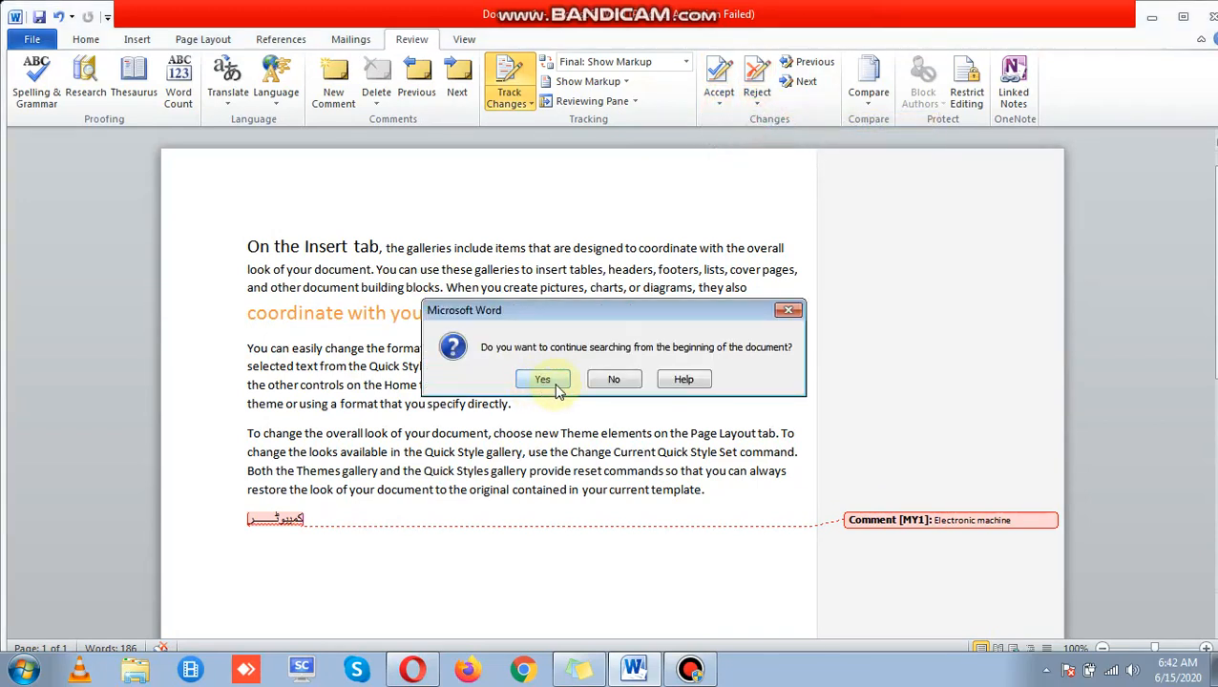
click(788, 311)
Step: Reject the 'Electronic machine' comment on the Urdu word and acknowledge no revisions remain
click(231, 520)
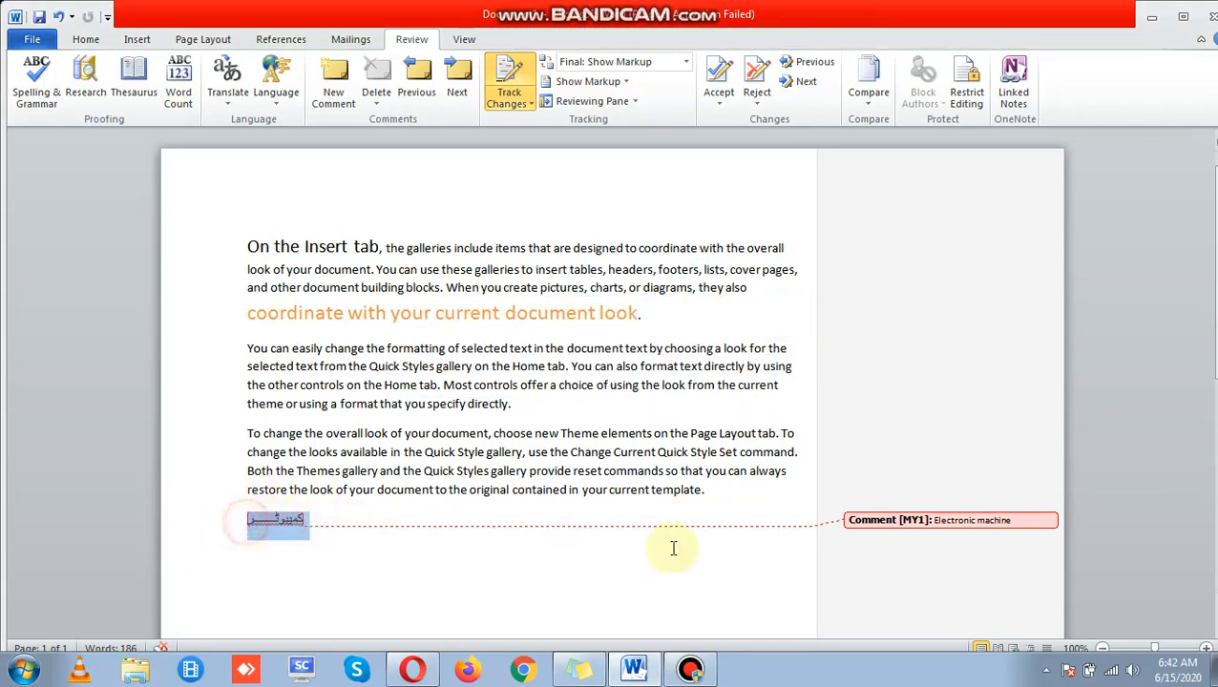
click(949, 520)
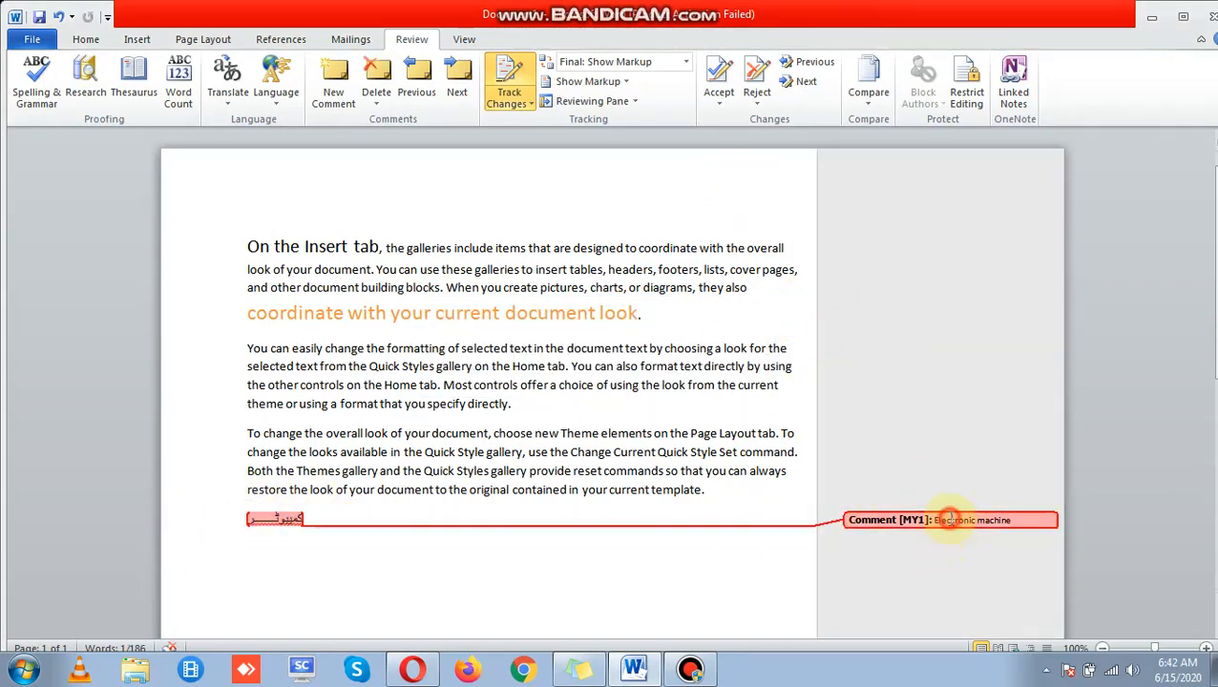
click(757, 101)
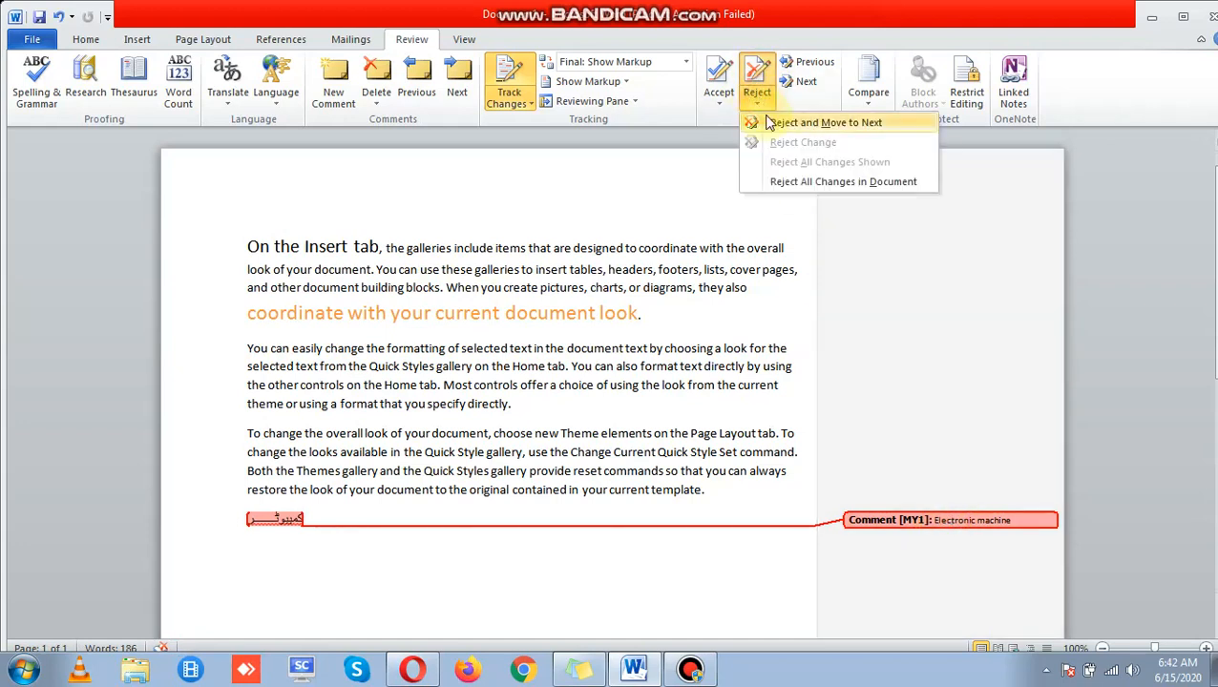
click(771, 123)
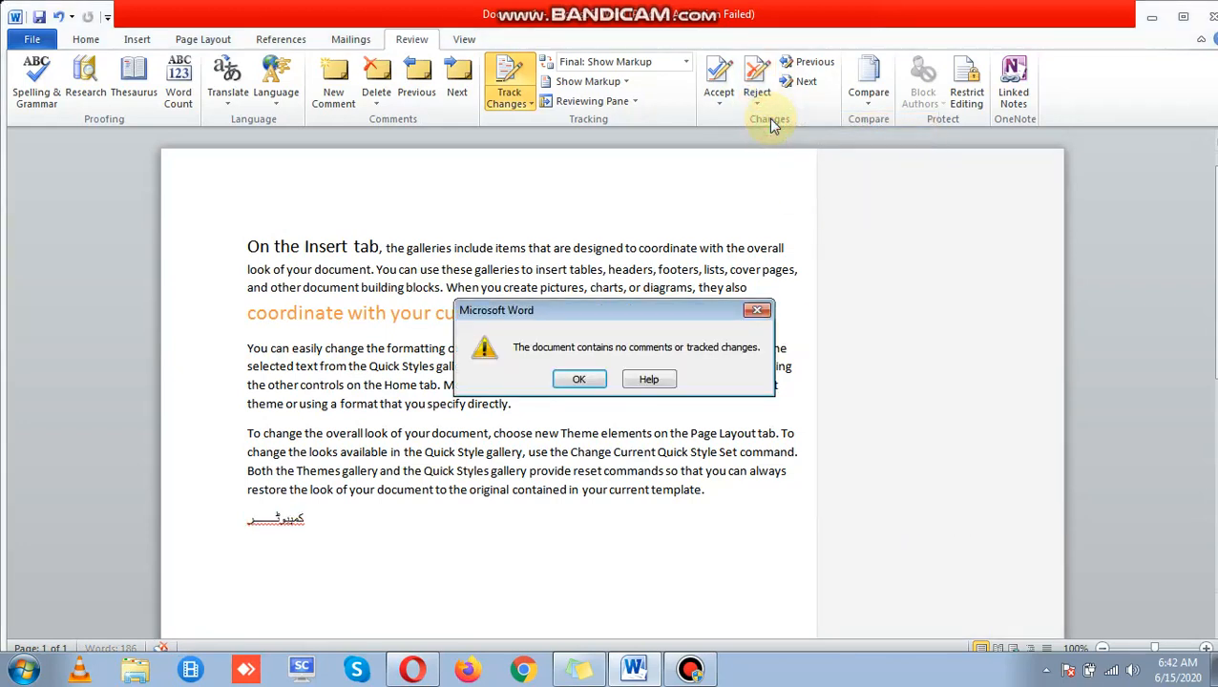
click(579, 380)
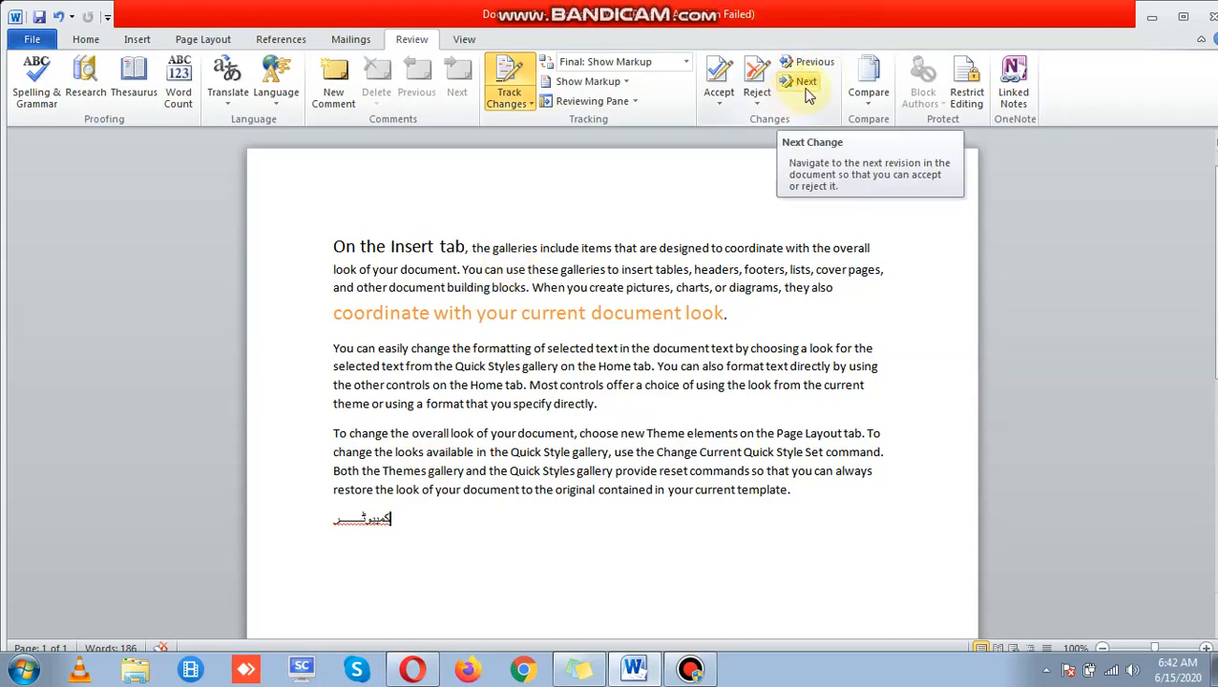
Step: Start Compare Documents, pick a recent file as the original, and dismiss the file-not-found error
click(869, 100)
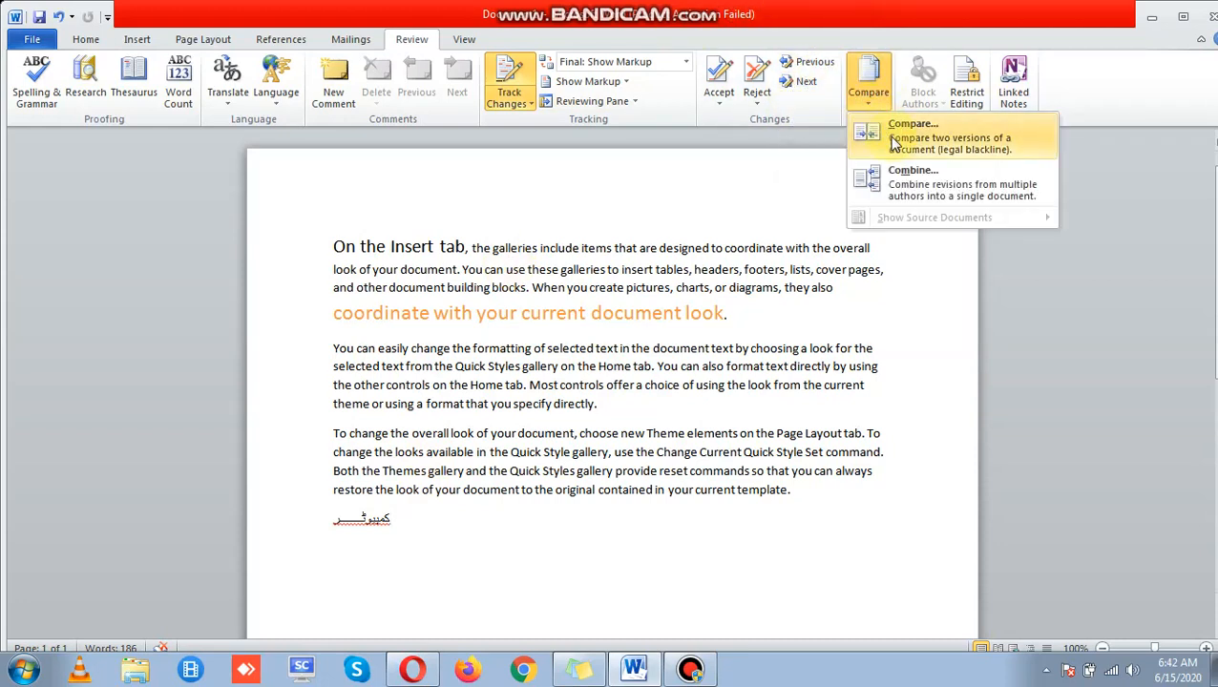
click(895, 138)
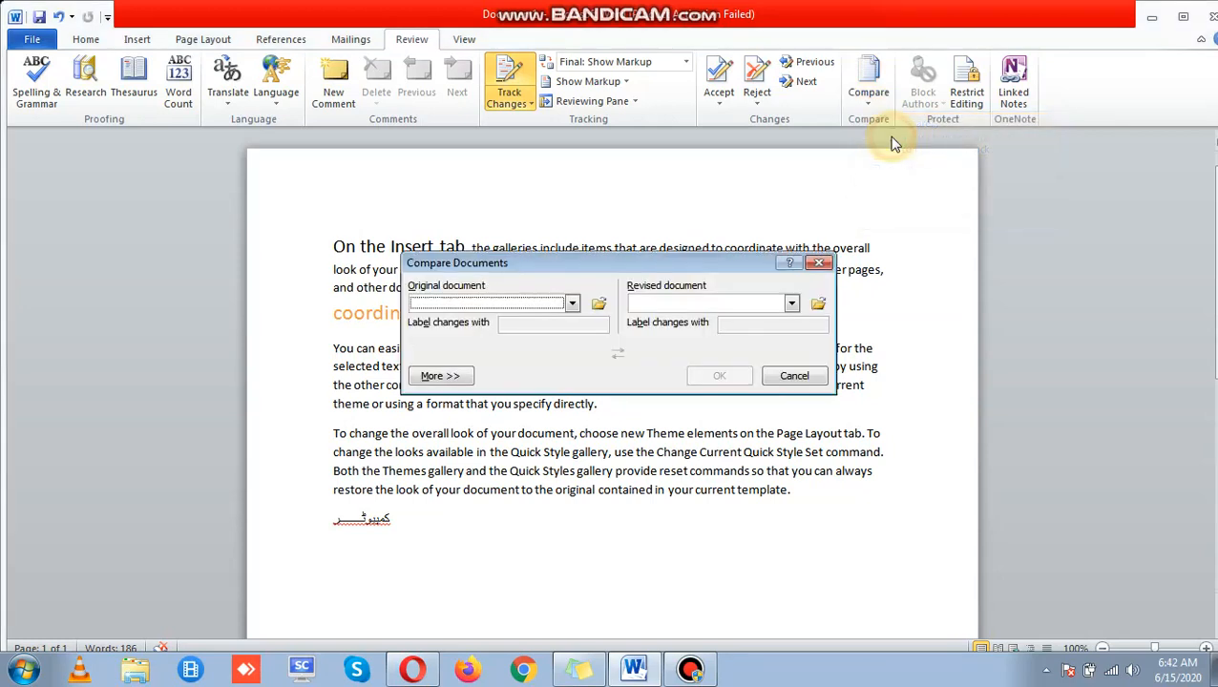
click(493, 307)
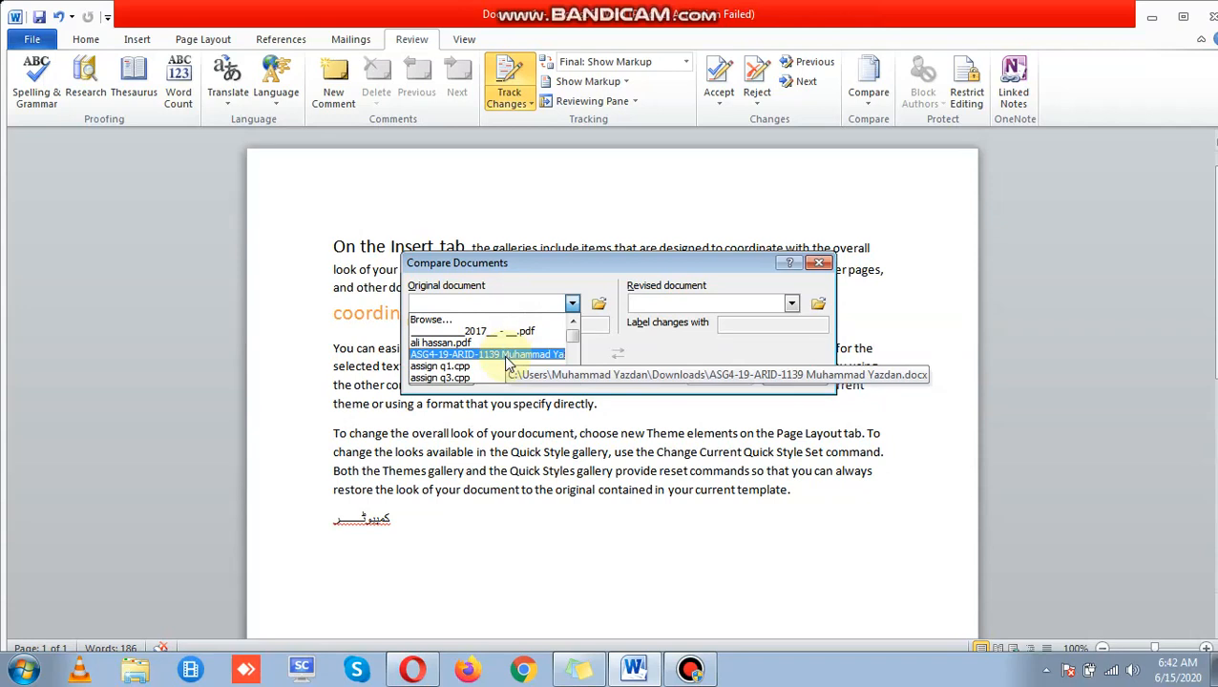
click(509, 355)
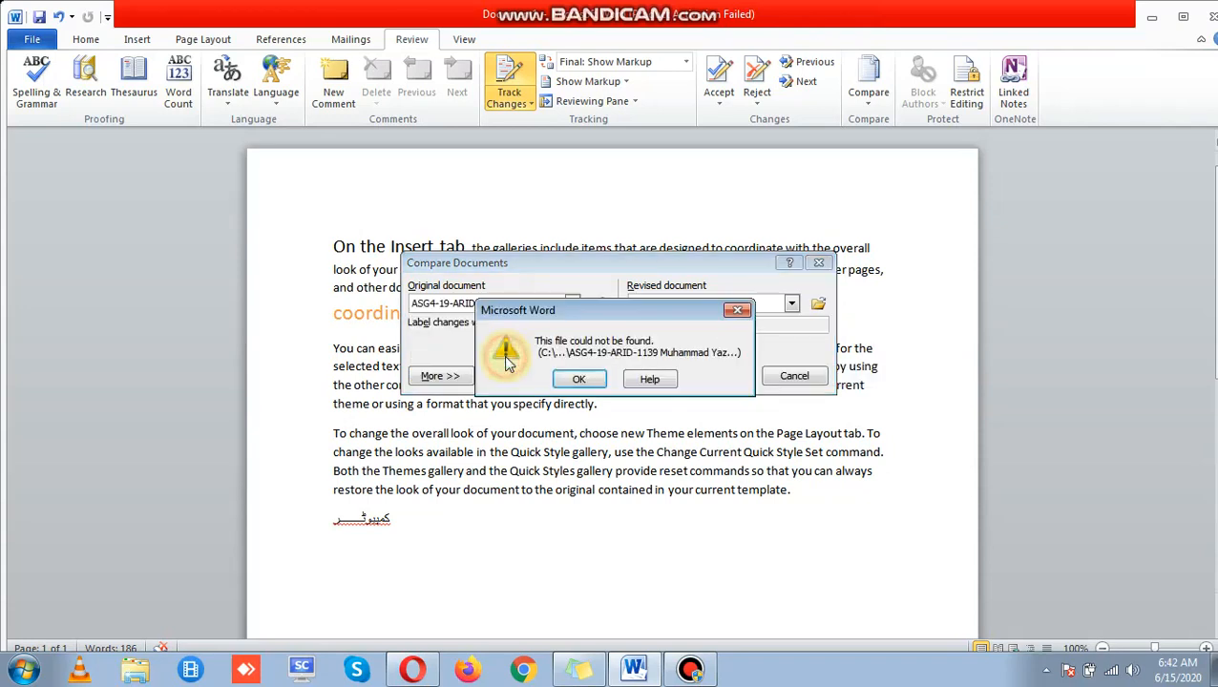
click(591, 382)
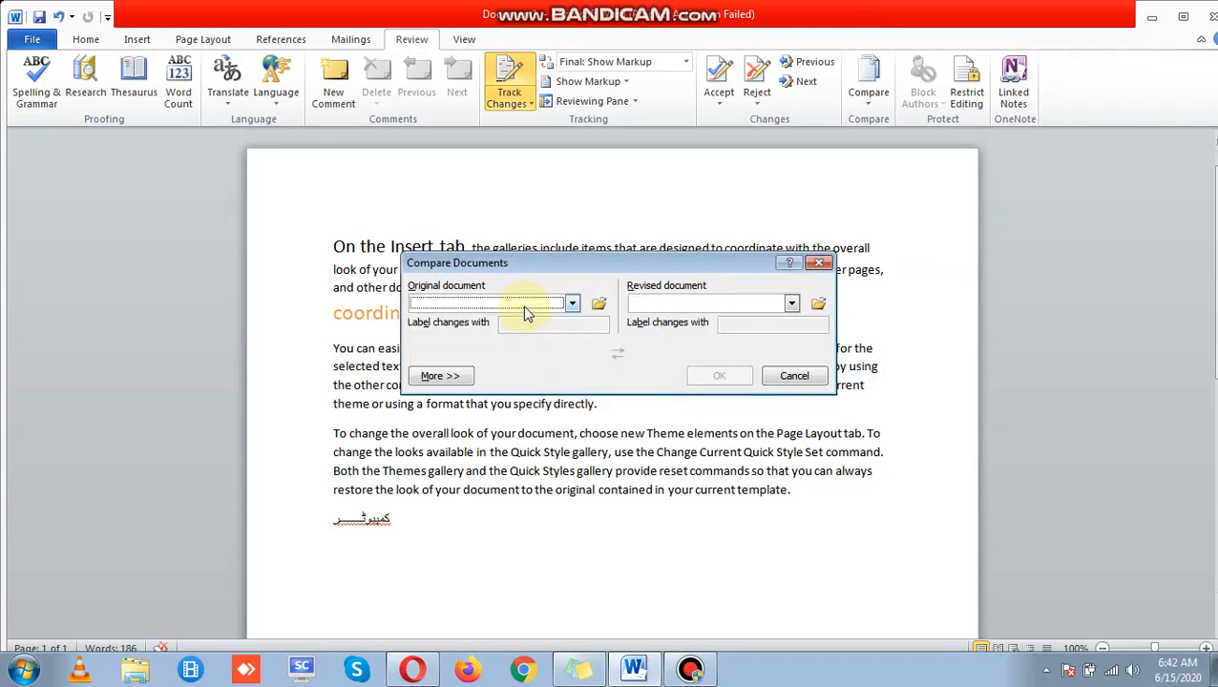
Step: Try the recent-file lists and Browse for the revised document, then cancel the comparison
click(522, 306)
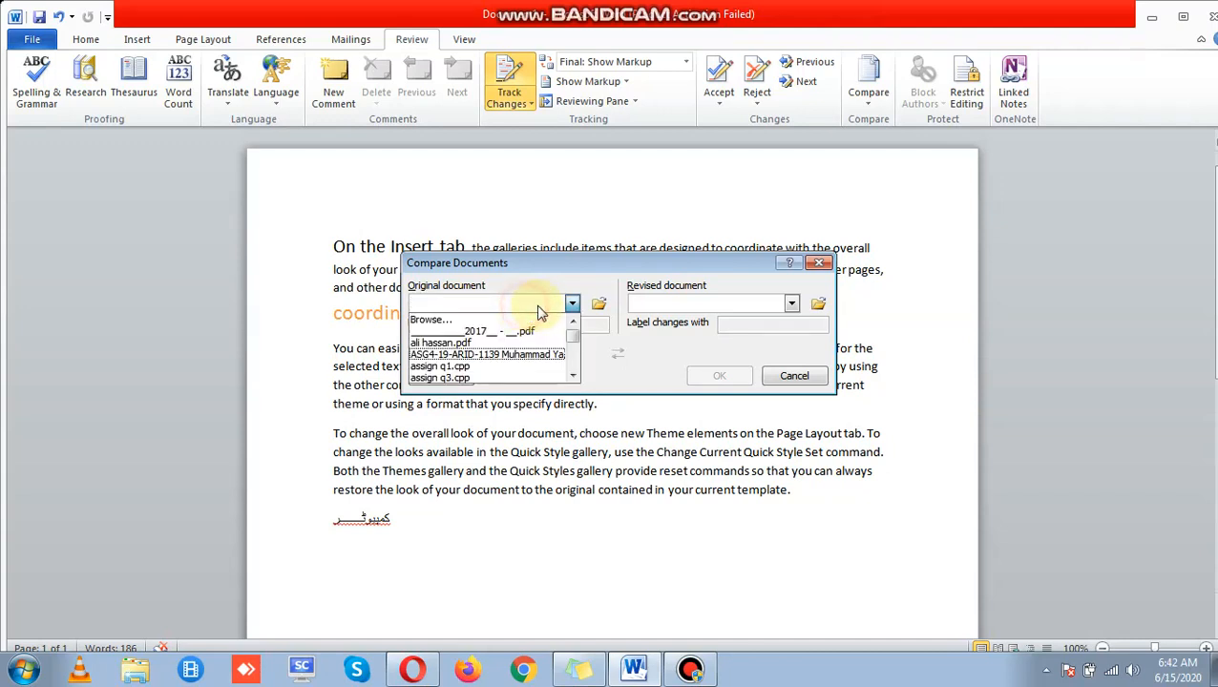
click(572, 305)
click(506, 305)
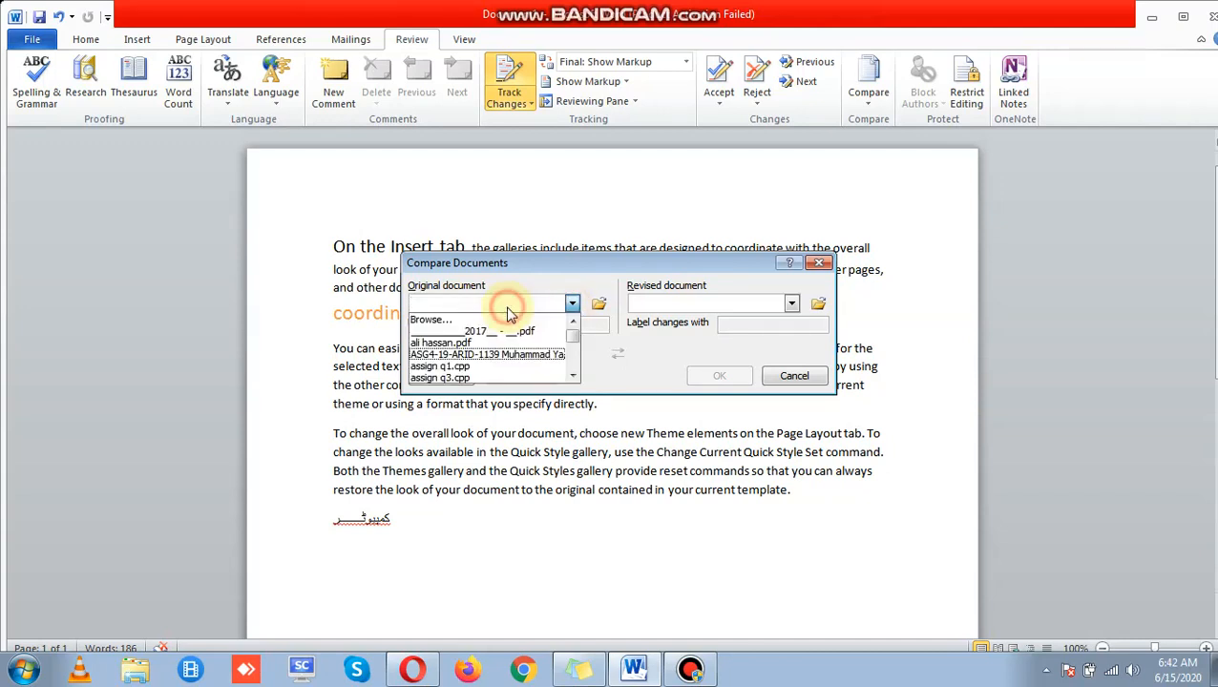
click(506, 306)
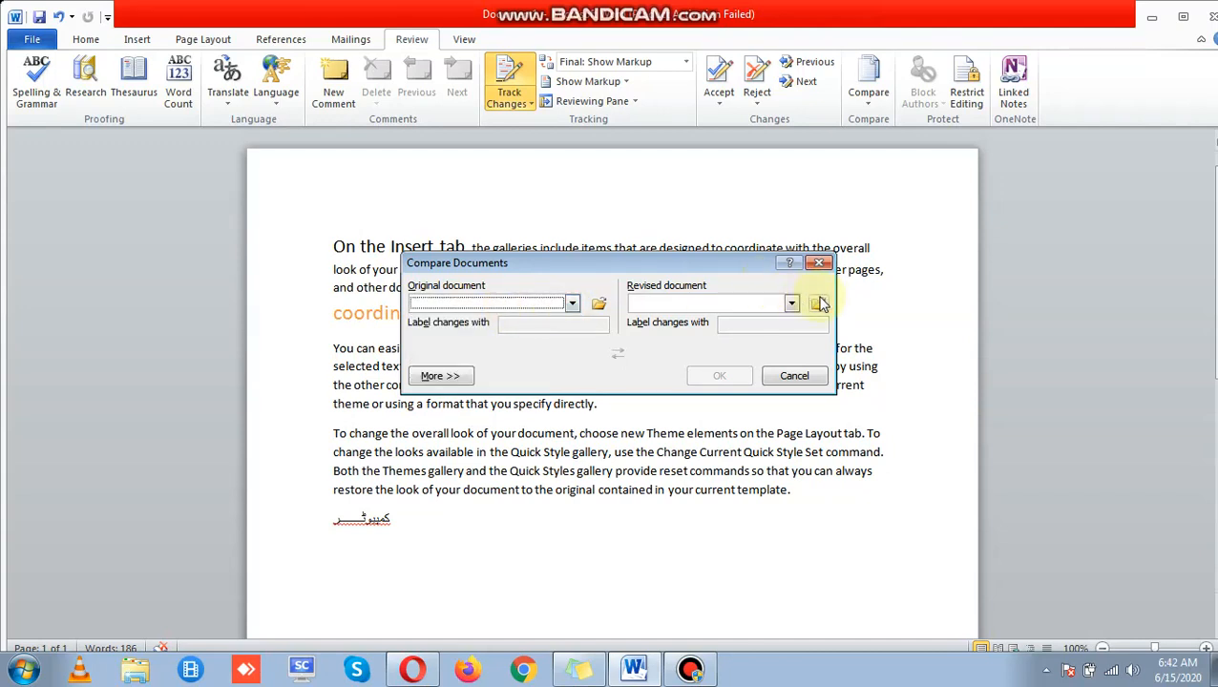
click(792, 303)
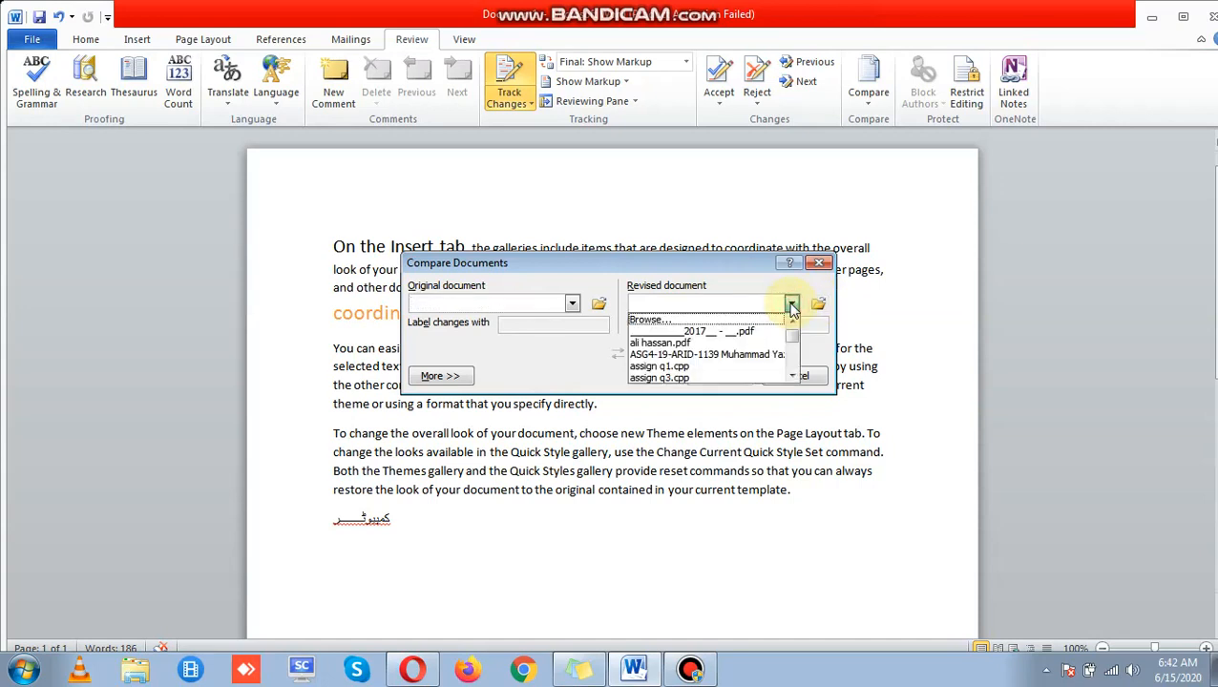
click(790, 304)
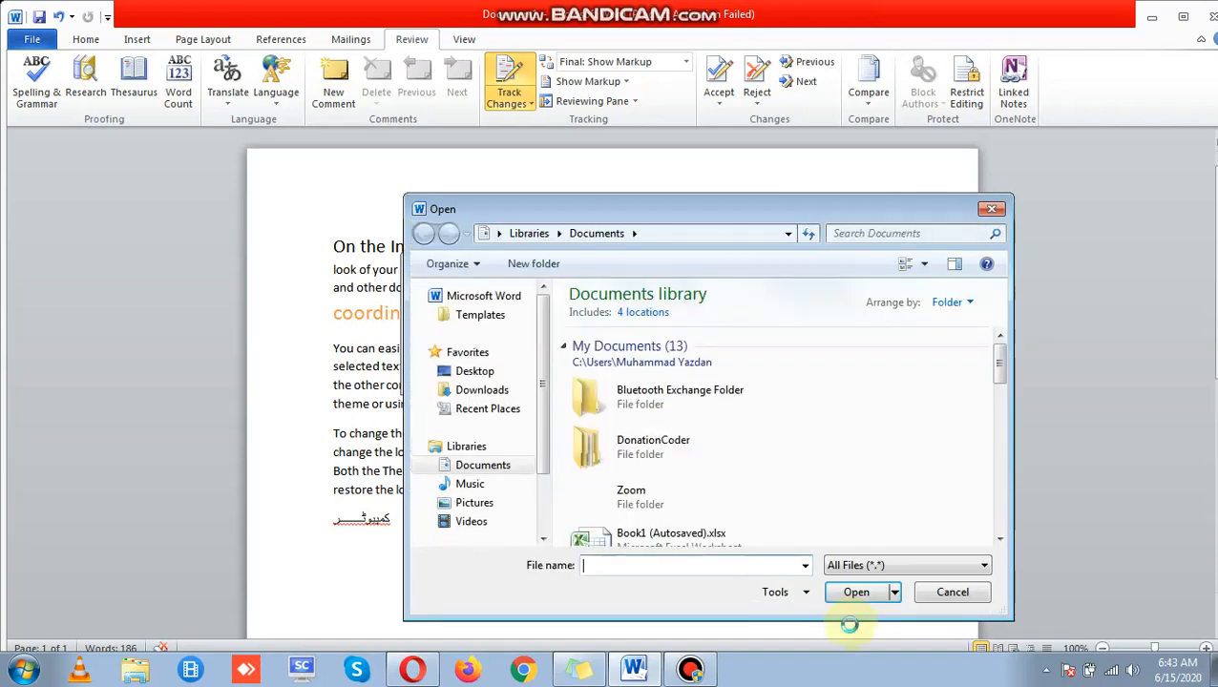
click(951, 589)
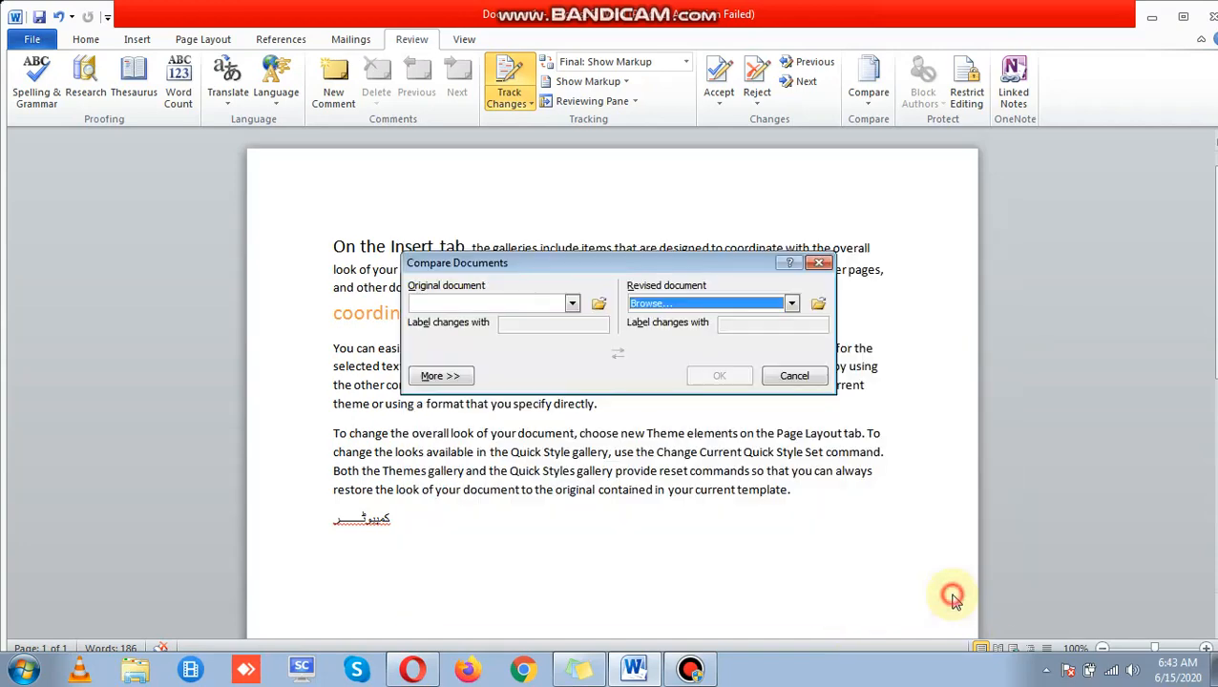
click(795, 377)
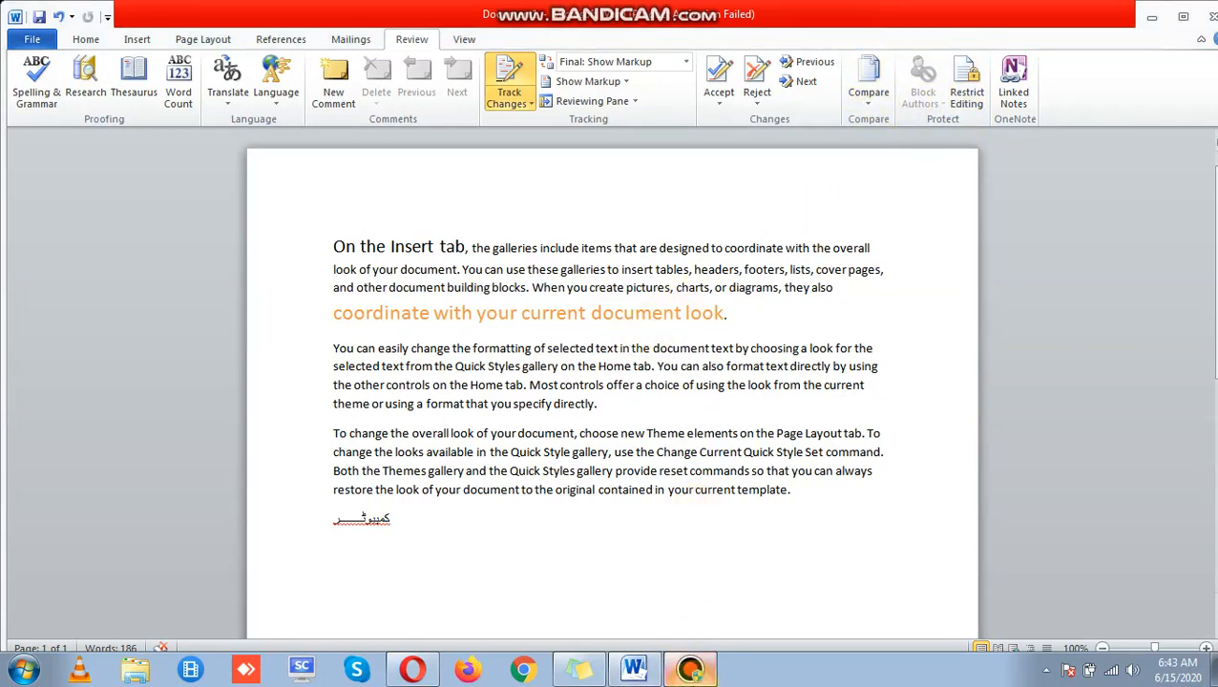
Step: Select all the text and tick 'Limit formatting to a selection of styles' under Restrict Editing
click(689, 670)
click(689, 670)
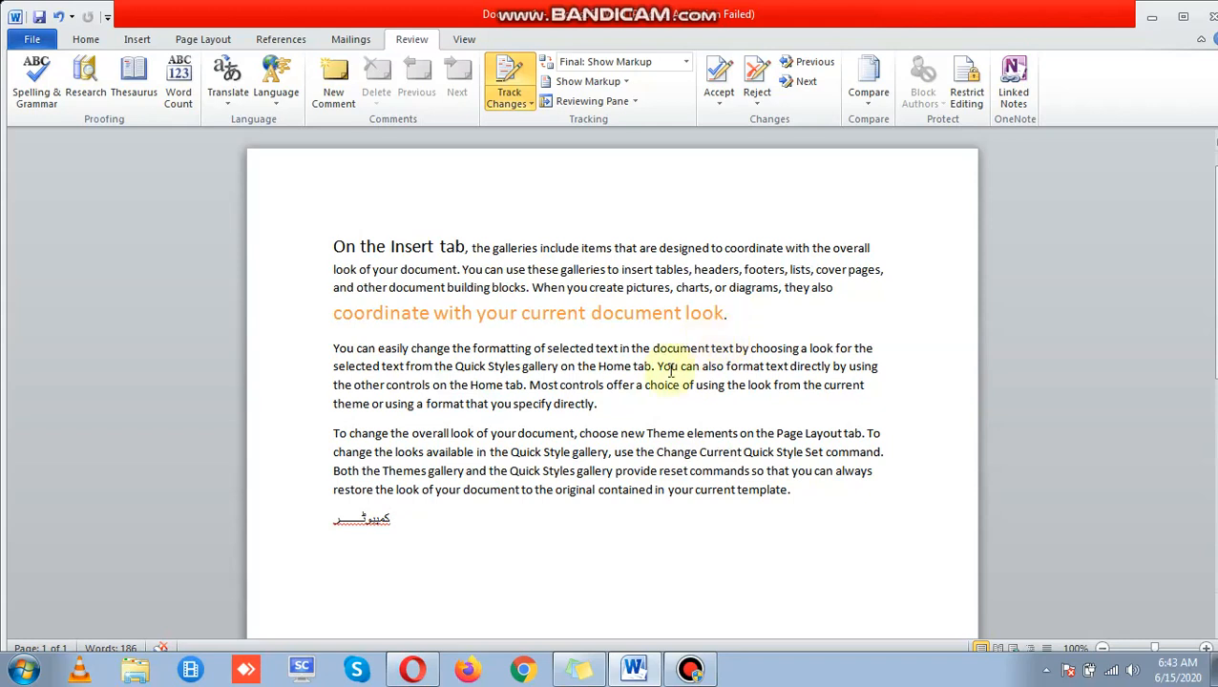
drag(449, 531, 325, 254)
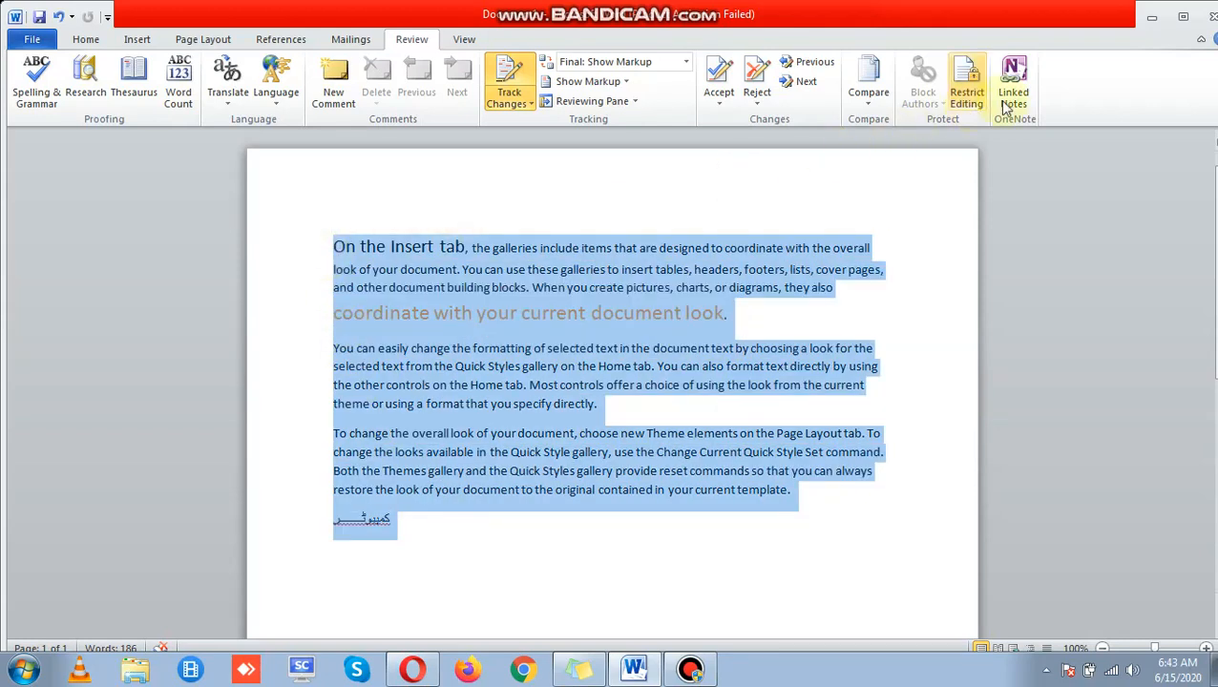
click(962, 116)
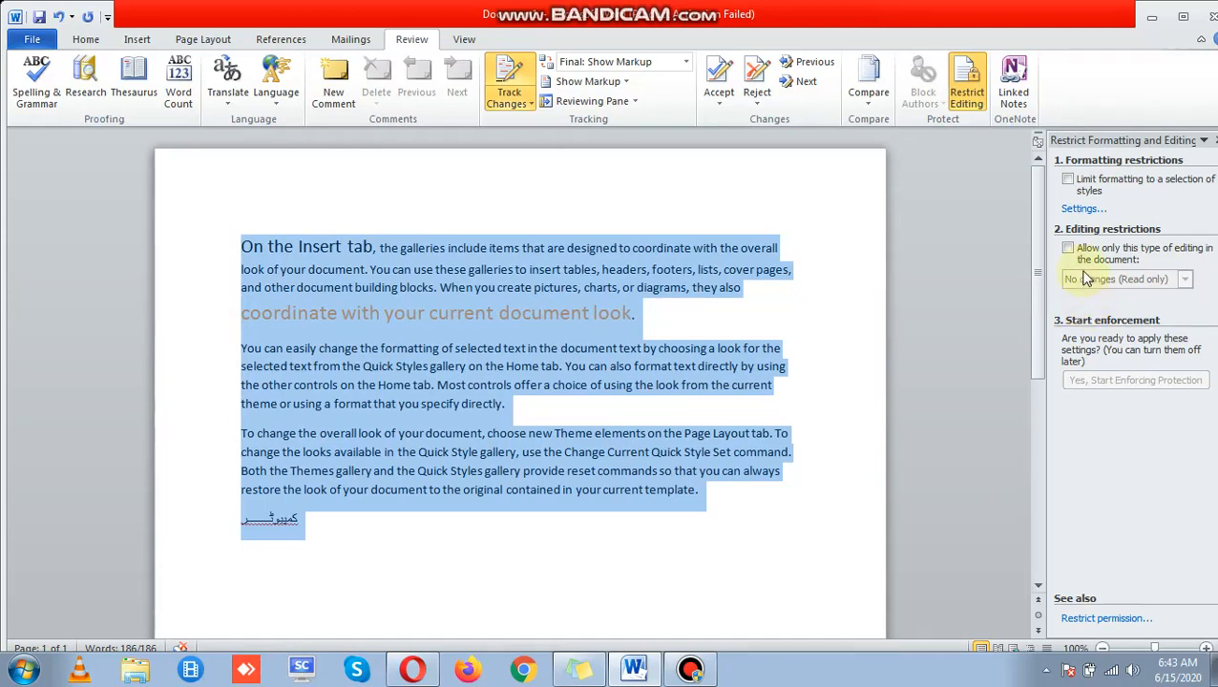
click(1069, 184)
click(1068, 181)
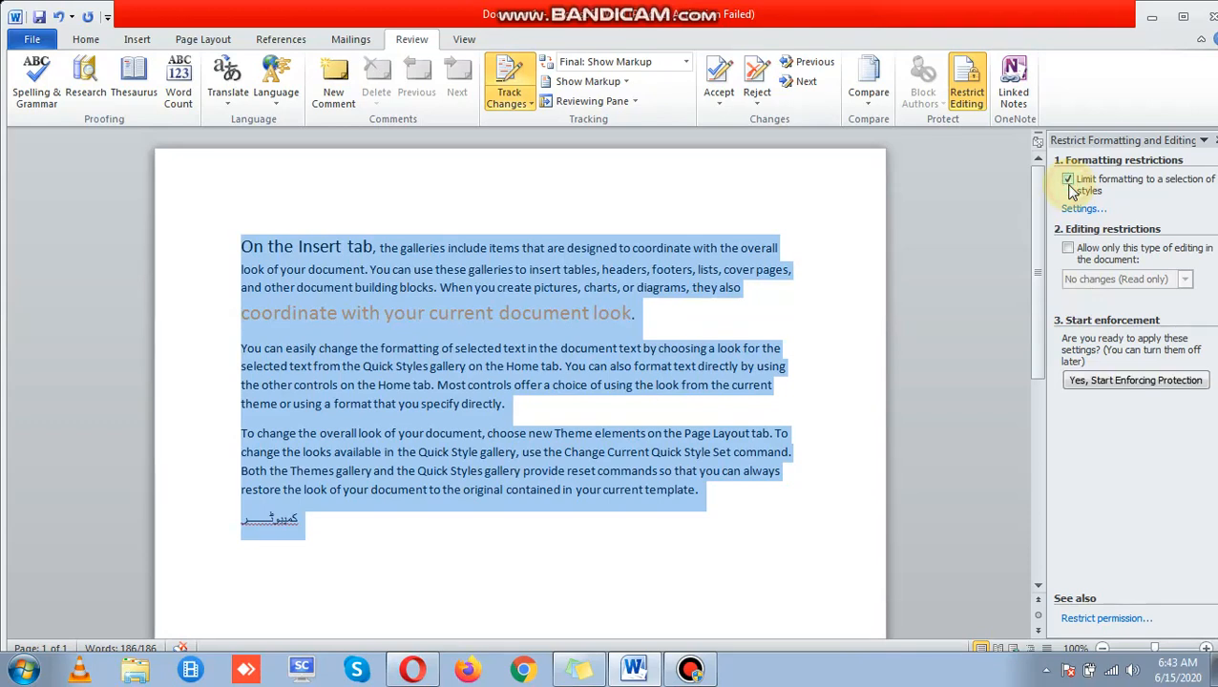
Step: Allow only 'No changes (Read only)' editing in the document
click(1068, 250)
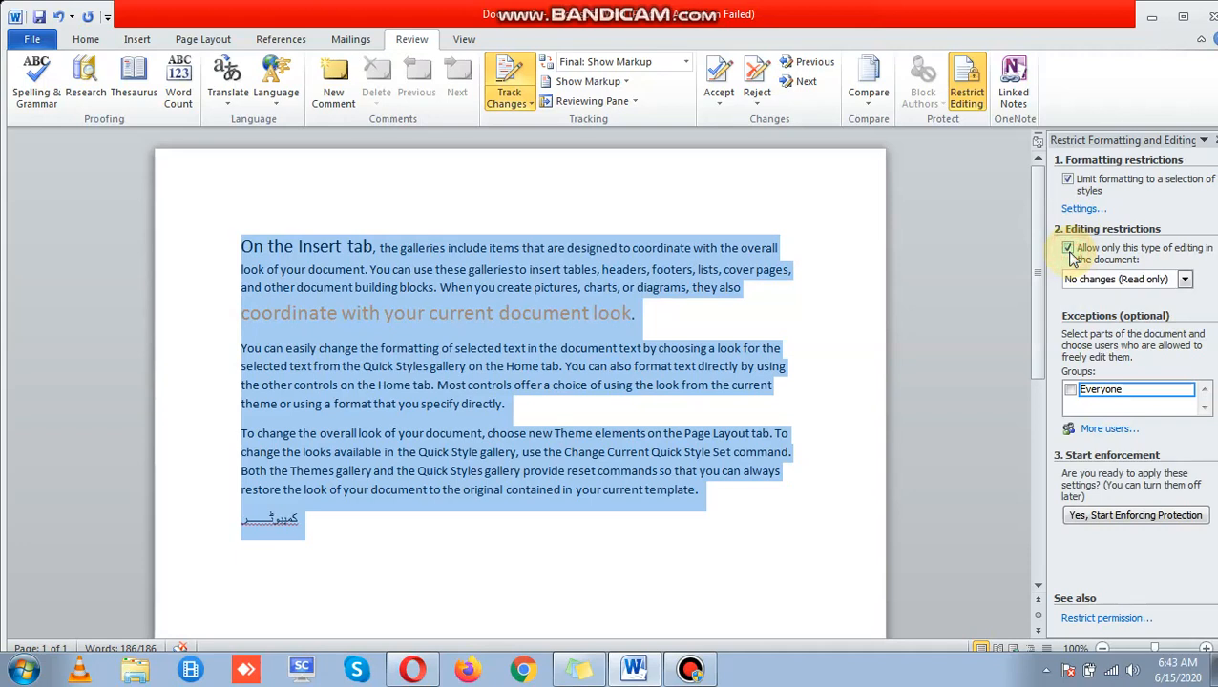
click(1184, 279)
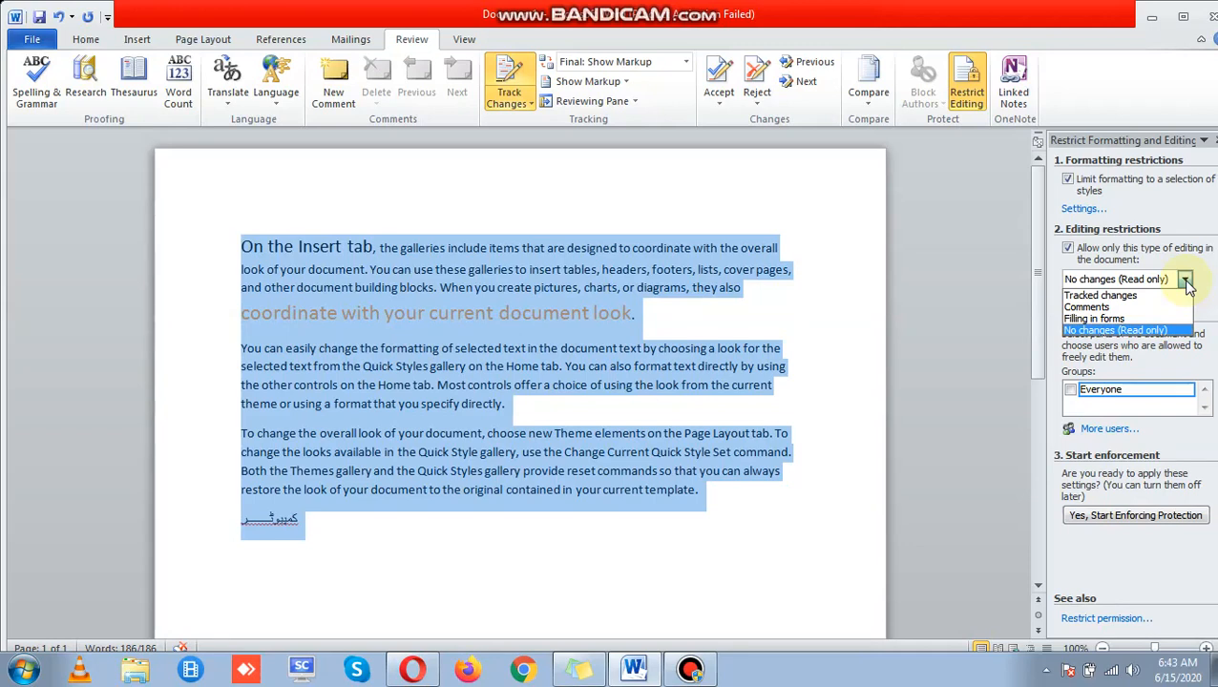
click(1184, 281)
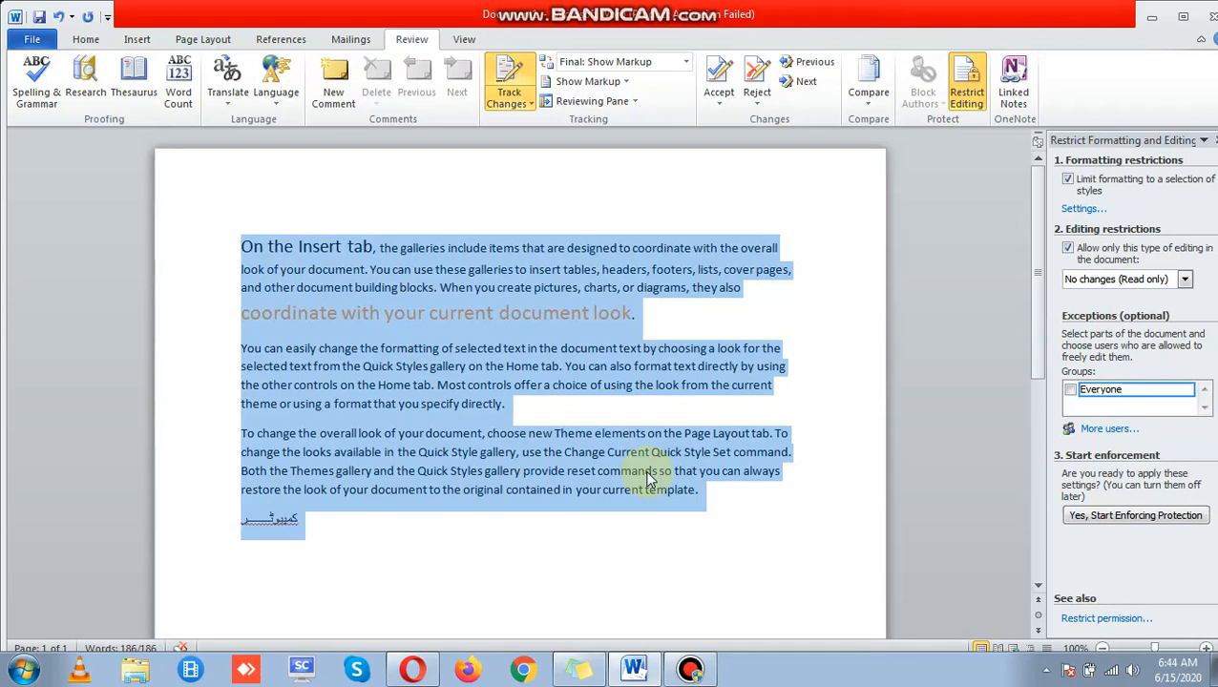
Step: Start enforcing the protection with a password
click(1141, 517)
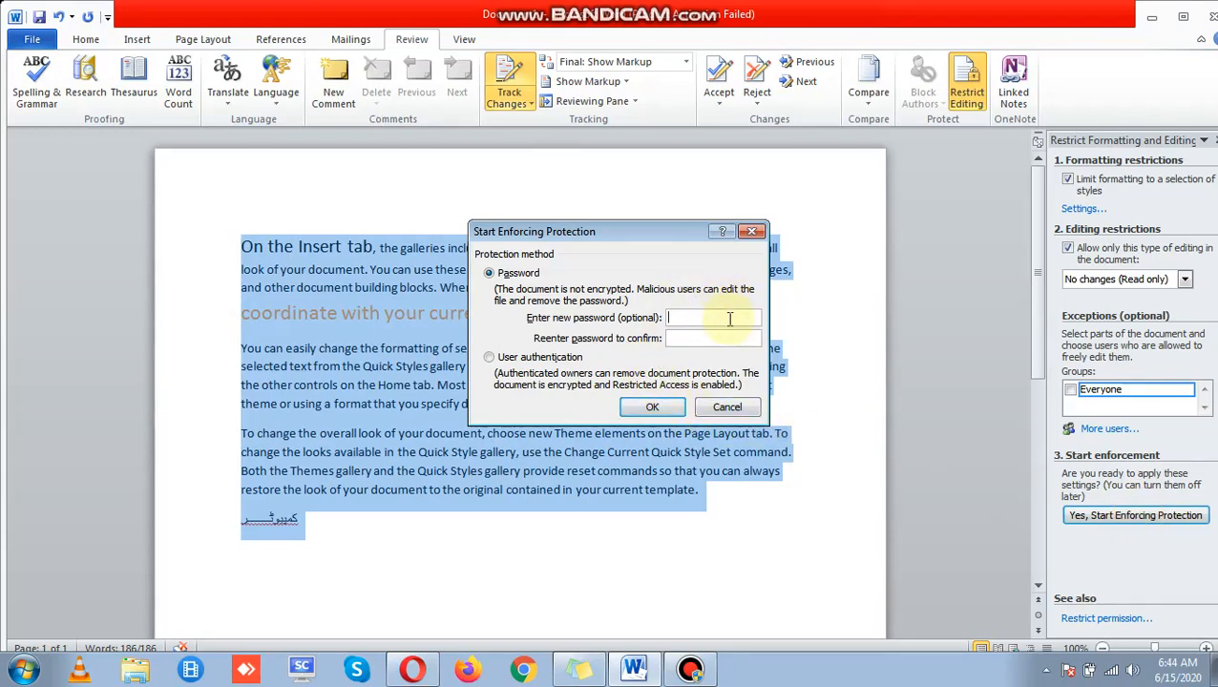
text(121)
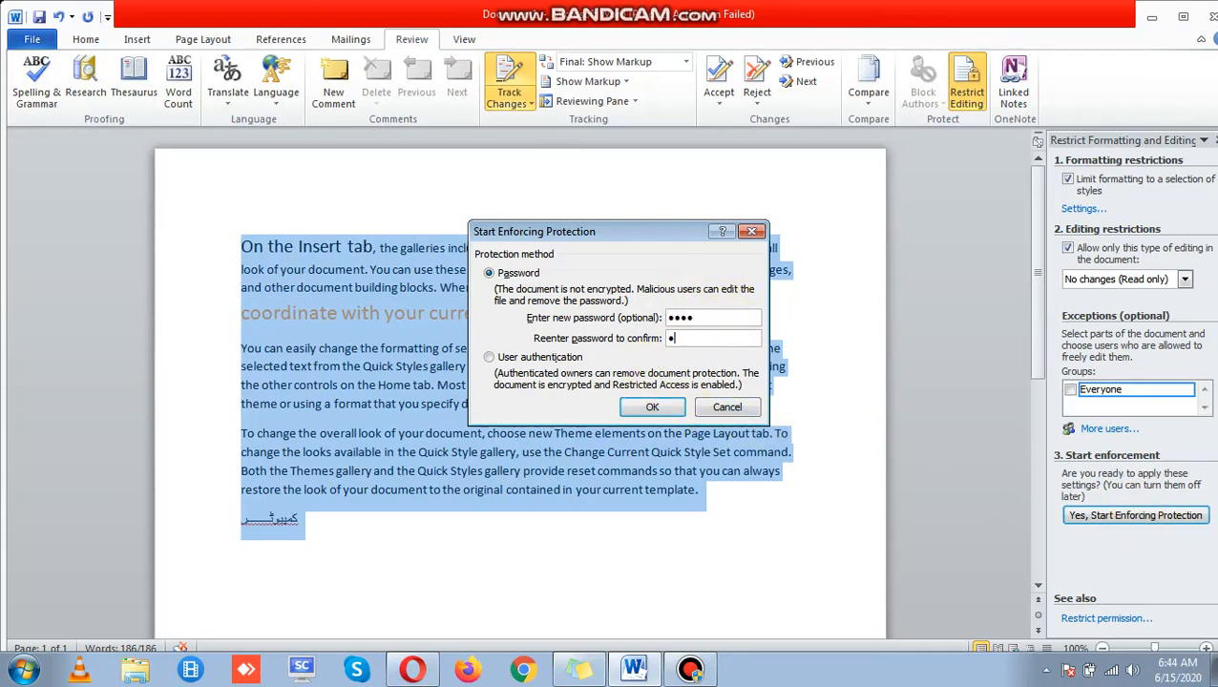
text(234)
click(651, 408)
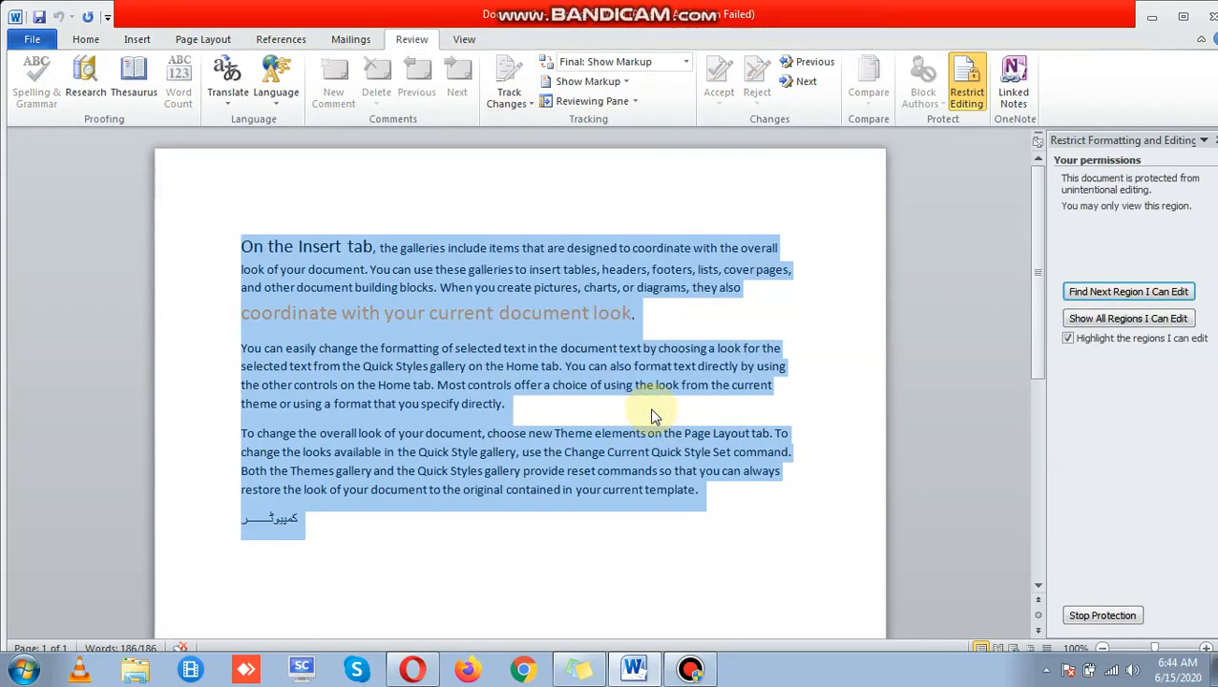
Step: Try deleting text, including in the word Insert, to confirm edits are refused
click(390, 476)
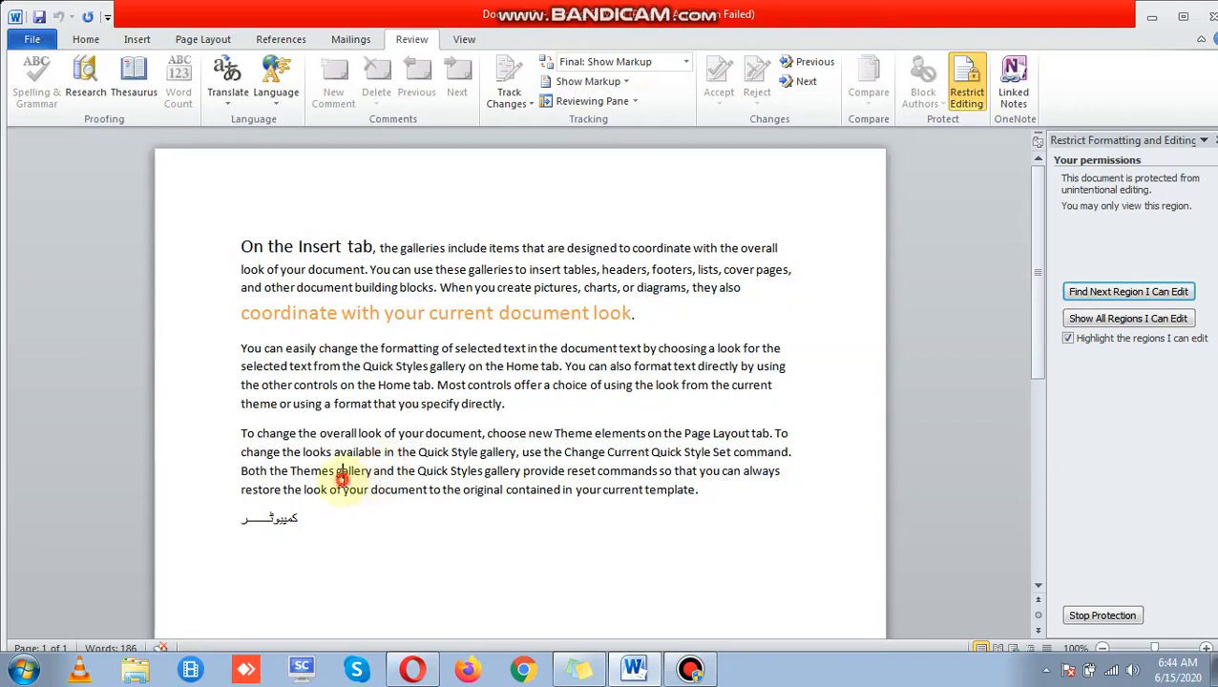
key(BackSpace)
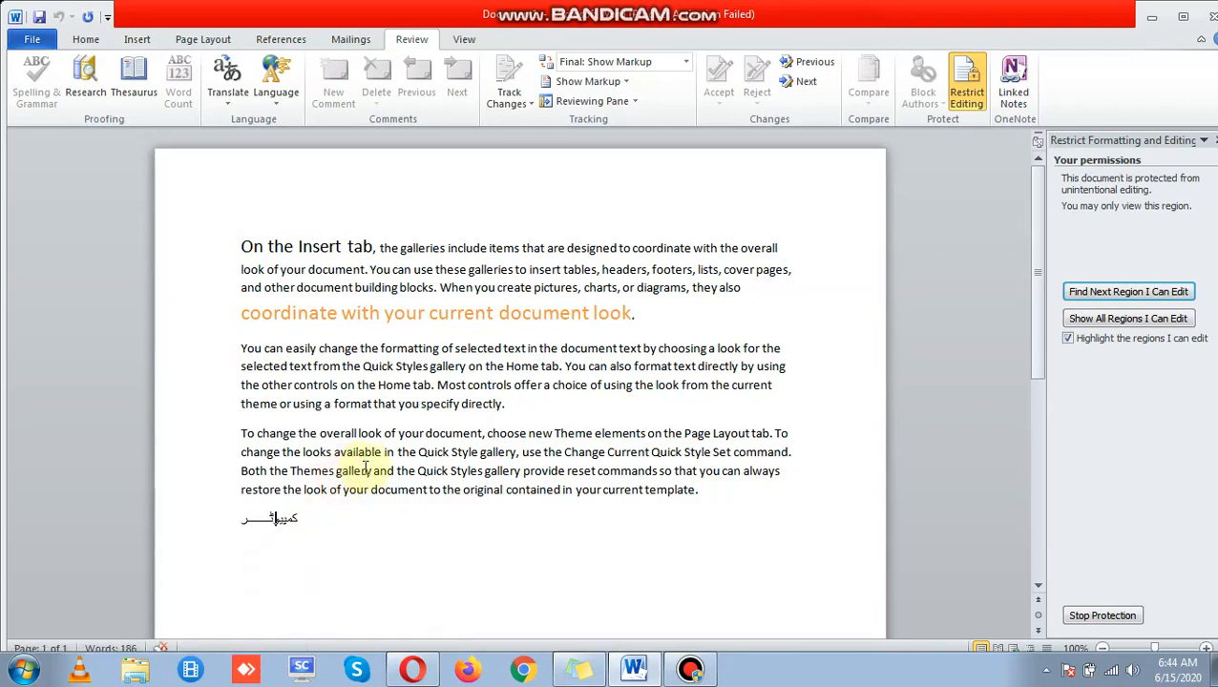
click(310, 249)
key(BackSpace)
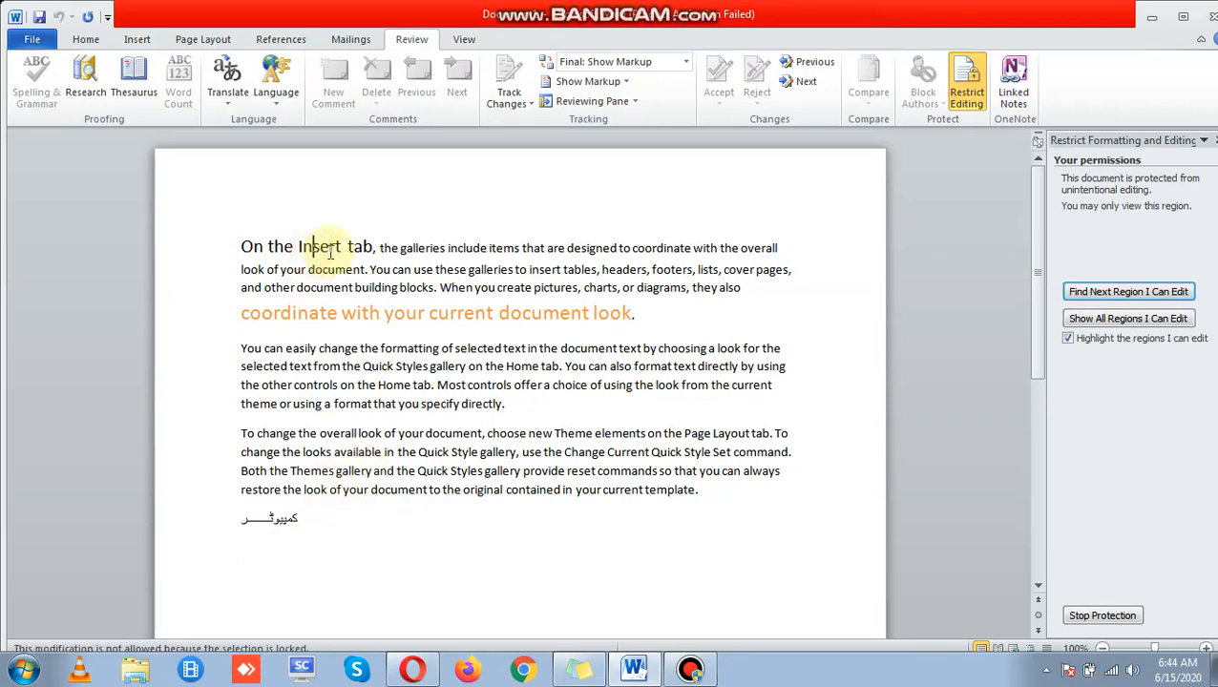
Step: Stop the protection by entering the document password
click(1103, 616)
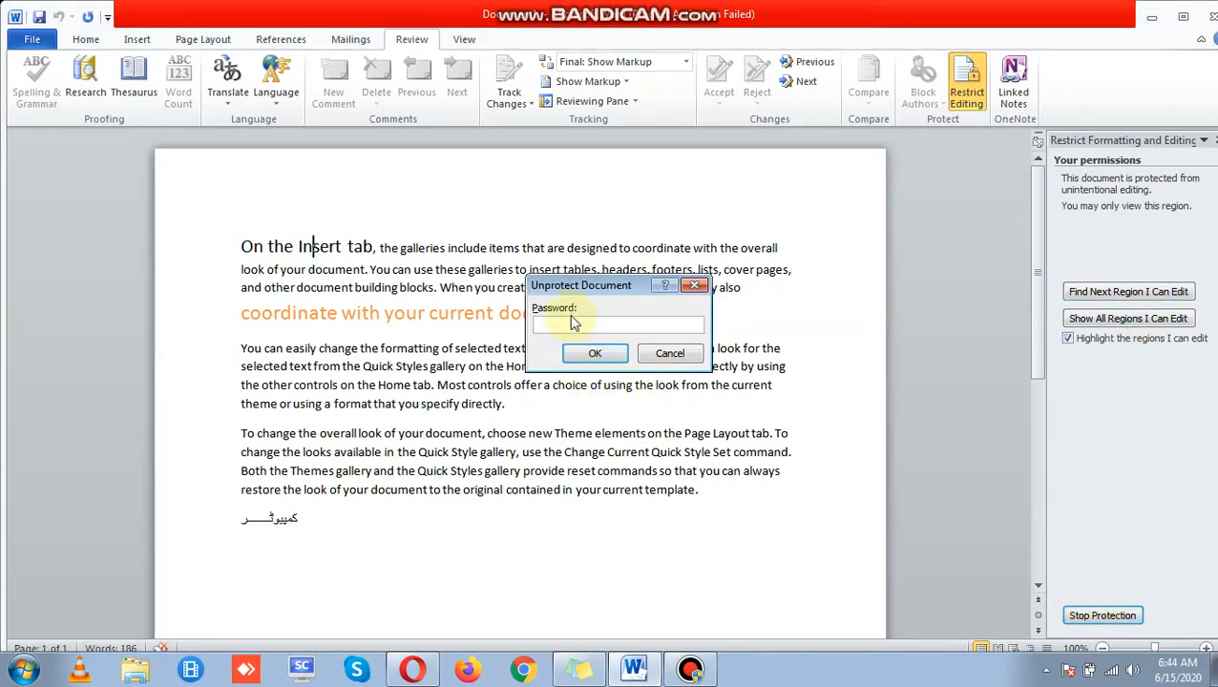
text(12345)
key(Return)
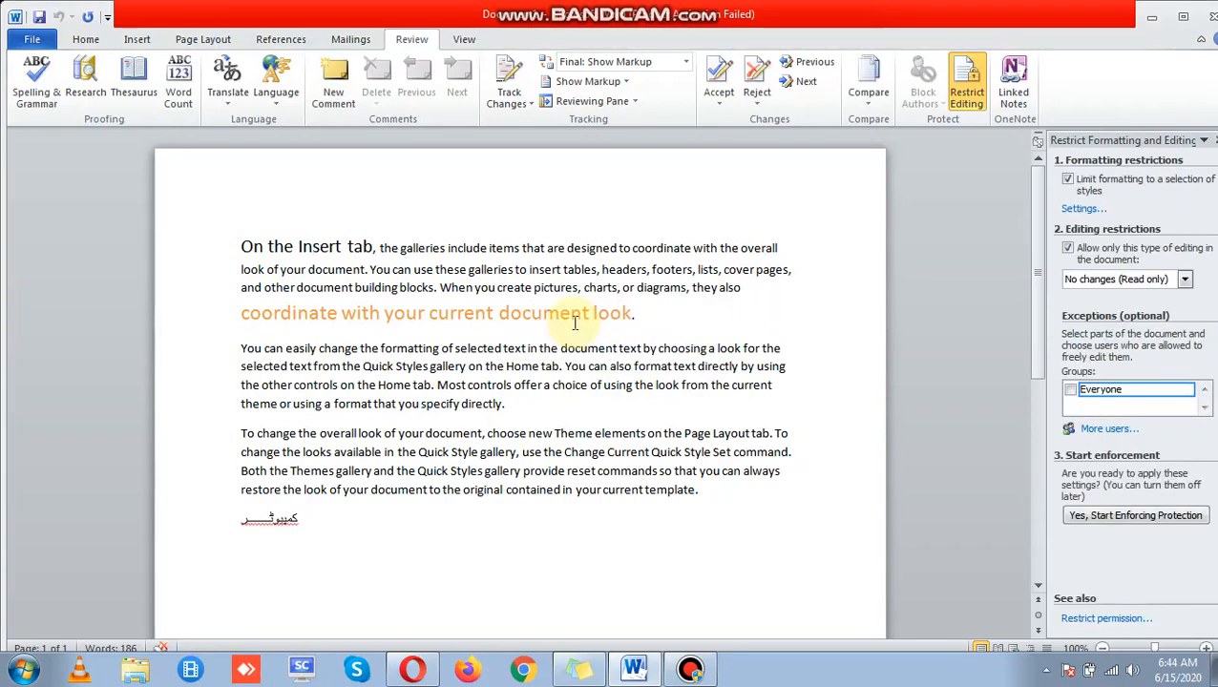
Step: Type 'jnasdjkffljslk' after the last line to check the text is editable
click(416, 533)
text(jnasdjkffljslk)
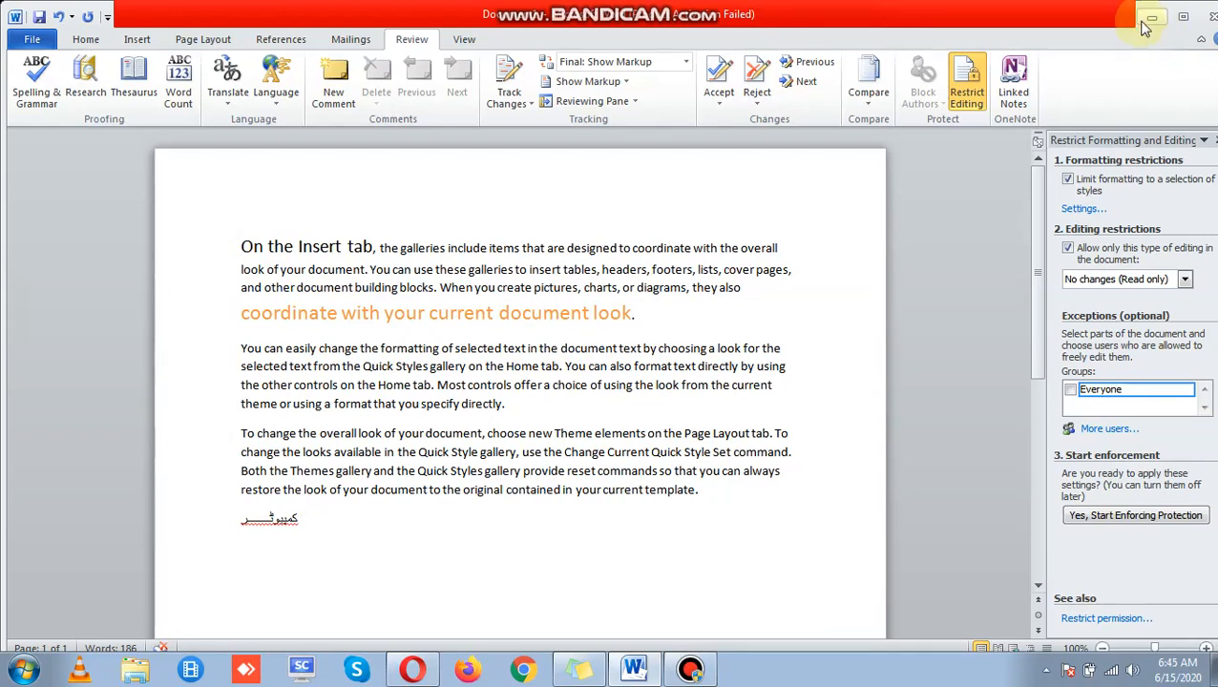
click(690, 668)
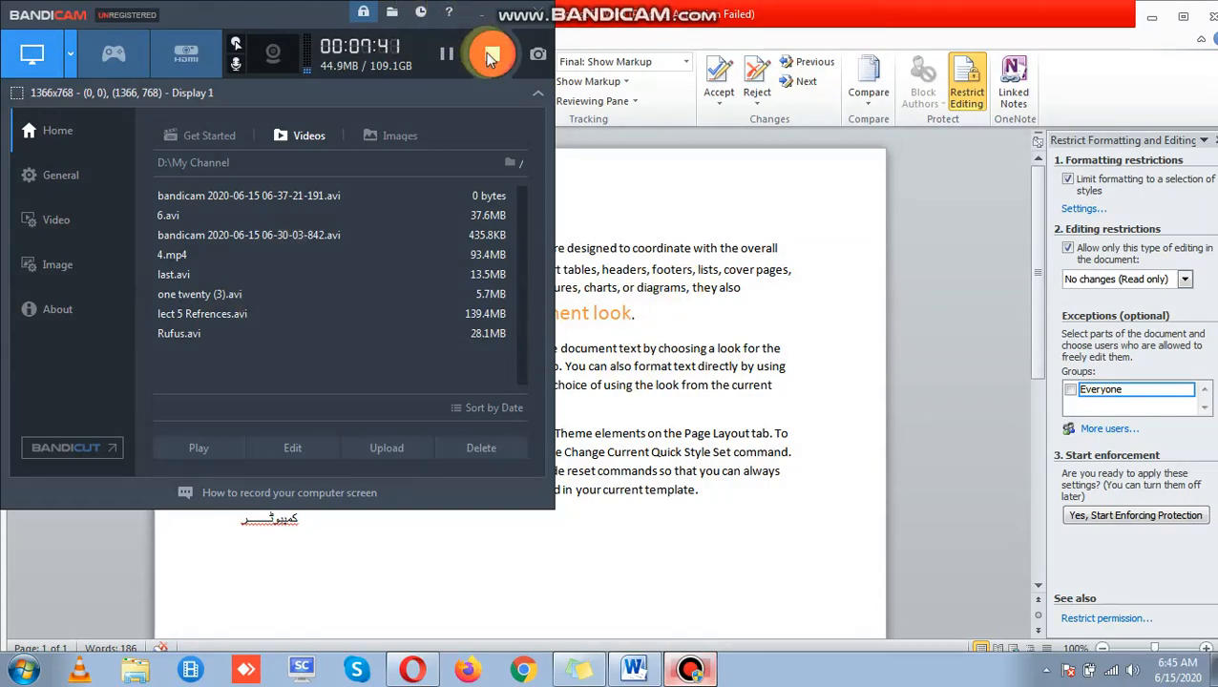
click(490, 57)
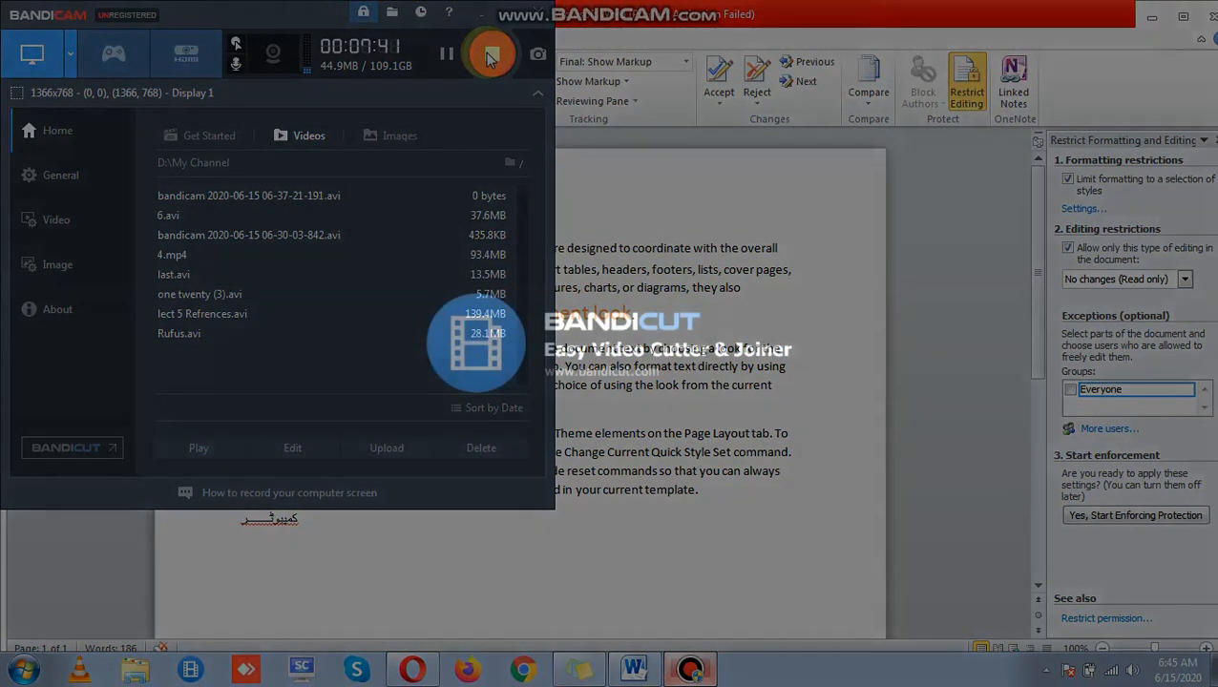